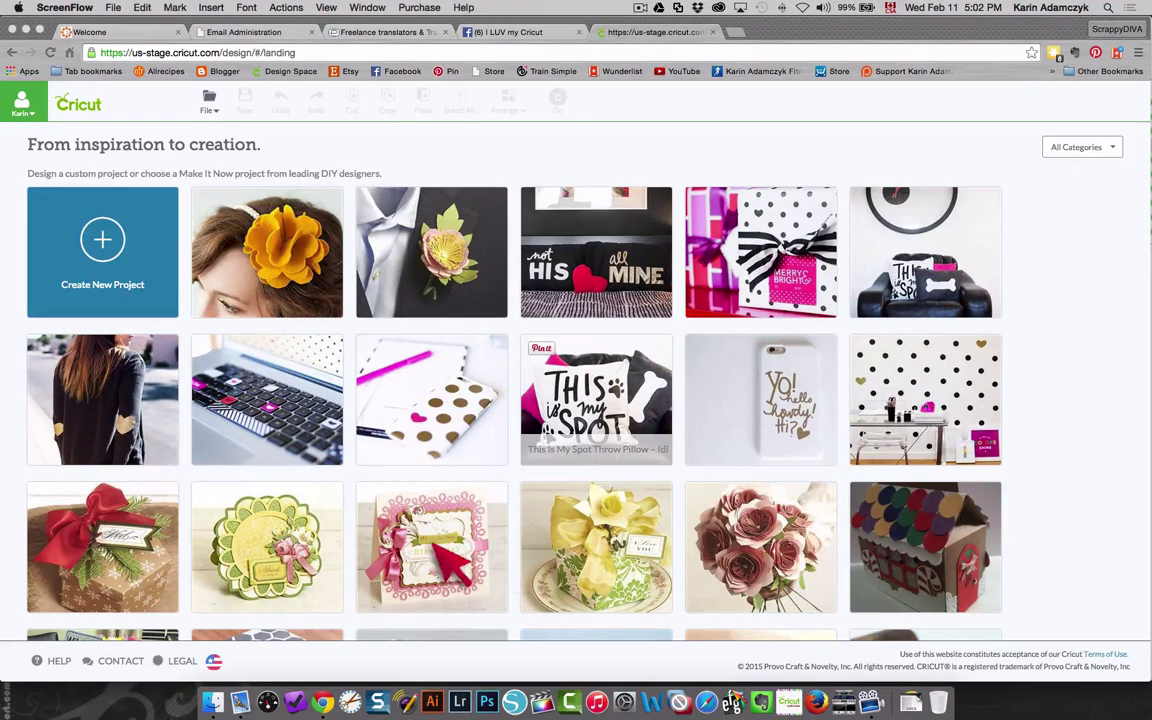
Scroll the landing gallery and start a new, empty untitled project
{"action": "scroll", "coordinate": [486, 441], "scroll_direction": "down", "scroll_amount": 15}
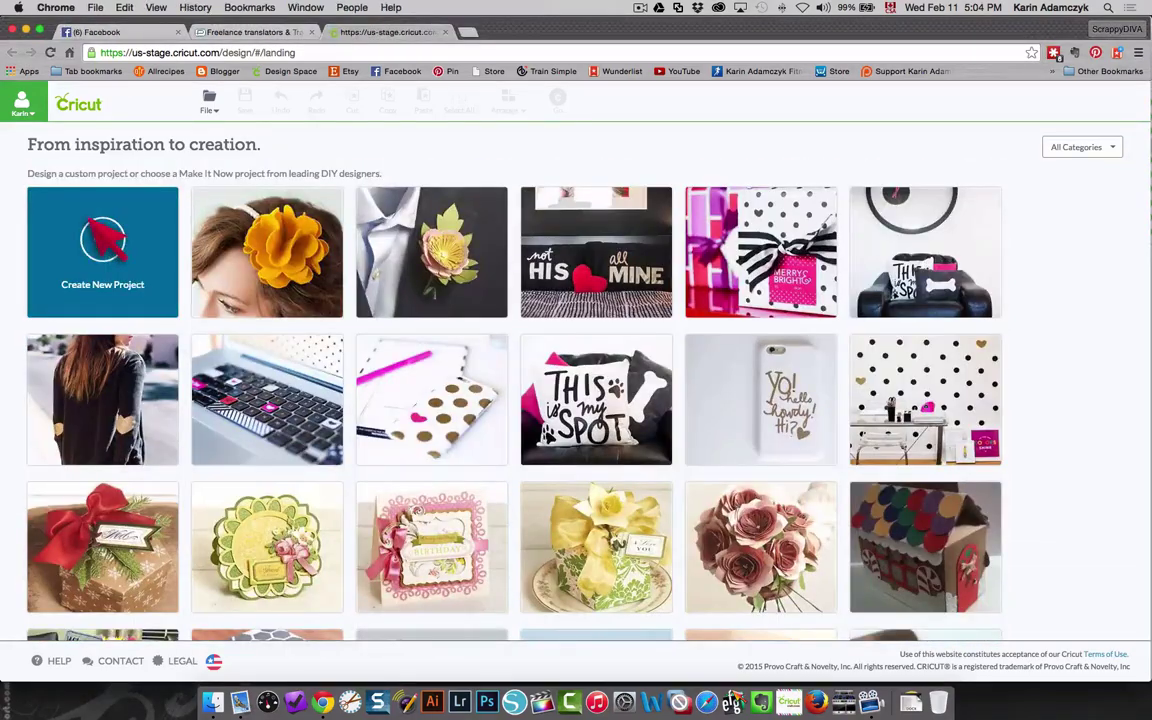
{"action": "left_click", "coordinate": [90, 222]}
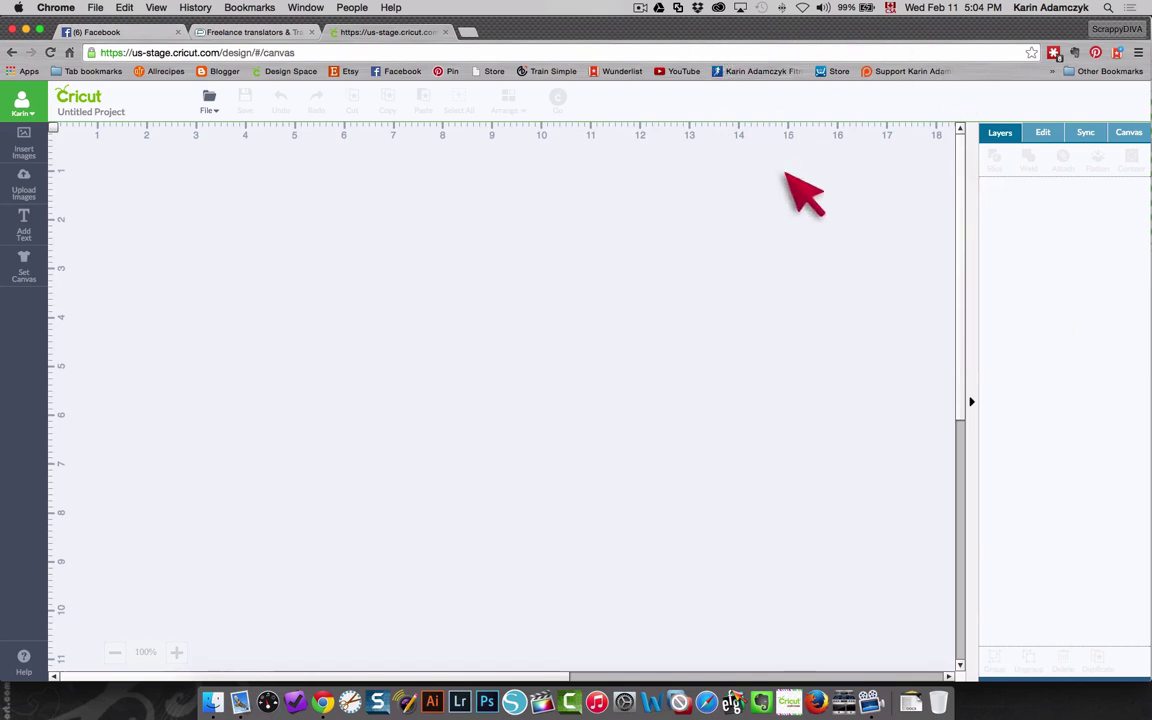
Browse the featured images at large and small thumbnail sizes, then list the 586 cartridges
{"action": "left_click", "coordinate": [15, 122]}
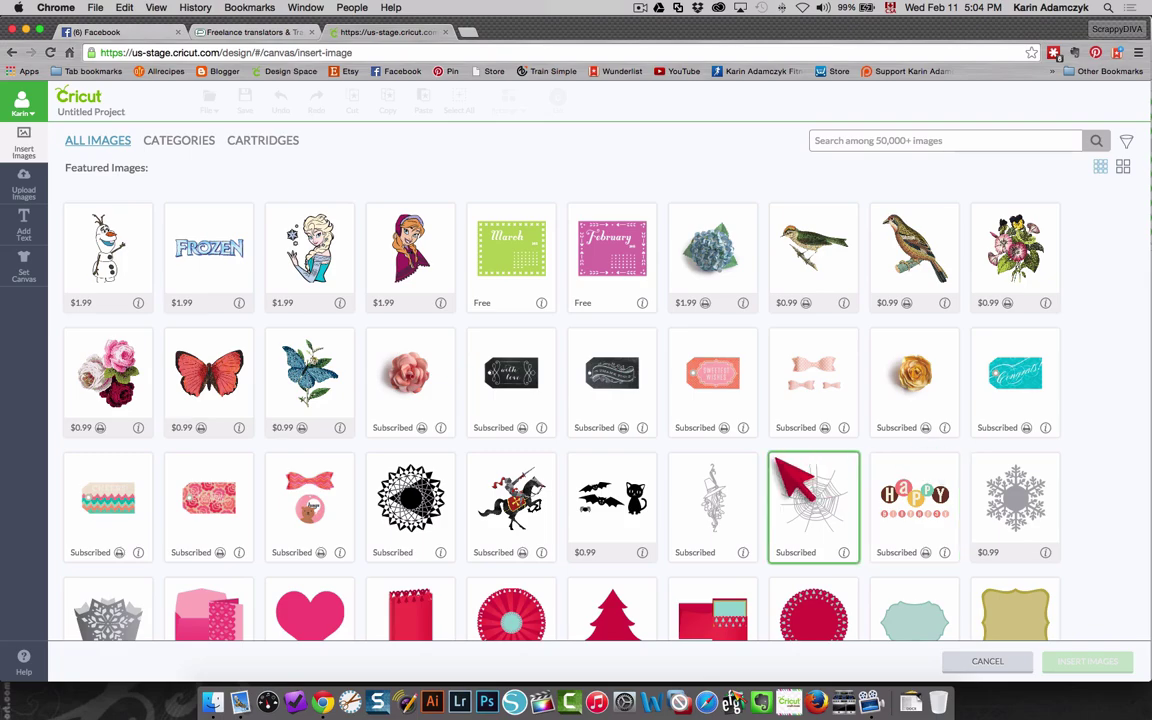
{"action": "scroll", "coordinate": [753, 476], "scroll_direction": "down", "scroll_amount": 10}
{"action": "scroll", "coordinate": [604, 440], "scroll_direction": "down", "scroll_amount": 15}
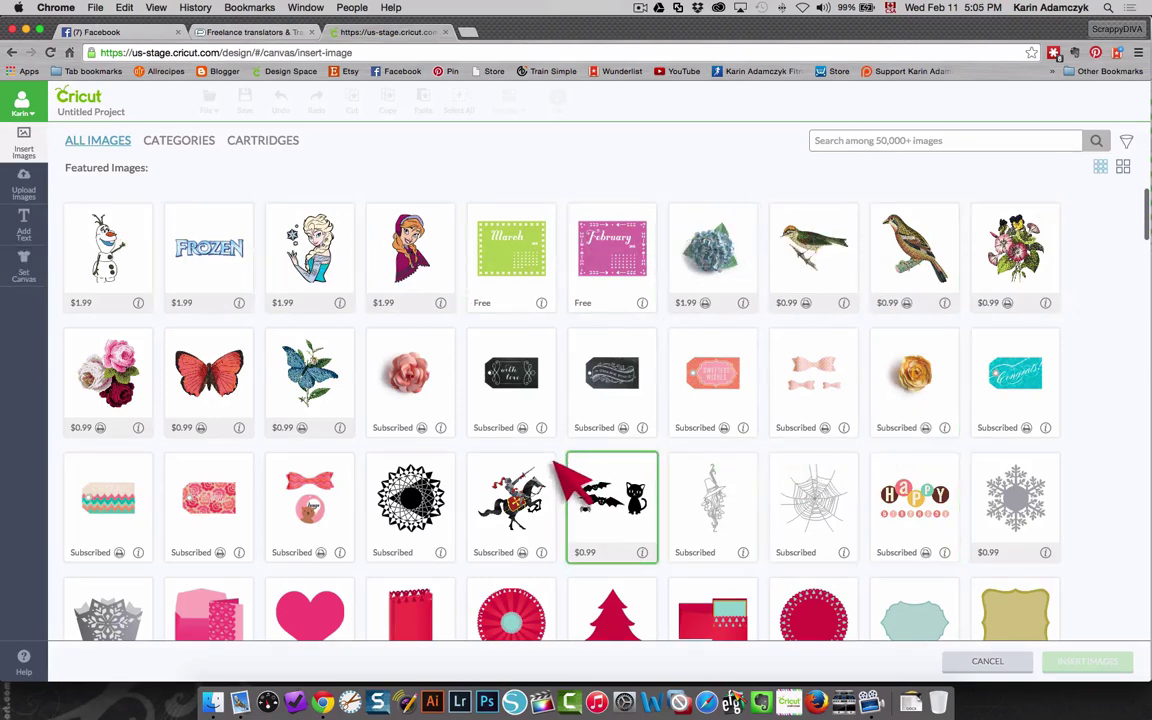
{"action": "left_click", "coordinate": [1122, 165]}
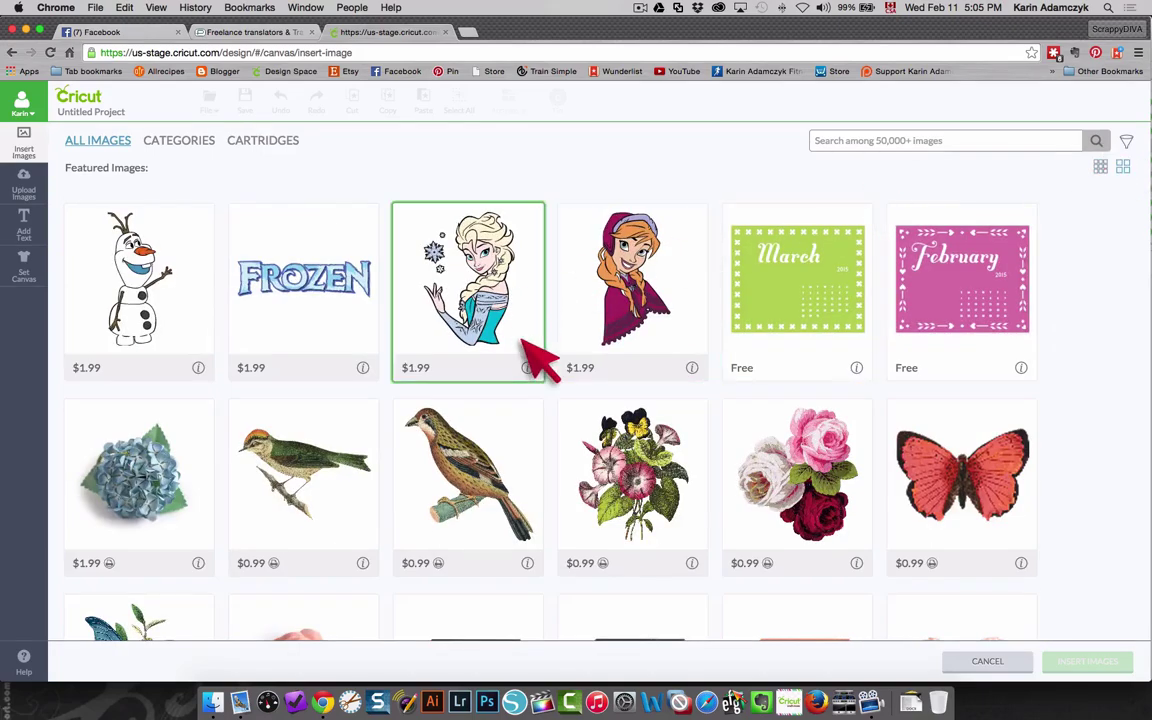
{"action": "scroll", "coordinate": [540, 355], "scroll_direction": "down", "scroll_amount": 2}
{"action": "scroll", "coordinate": [540, 362], "scroll_direction": "down", "scroll_amount": 8}
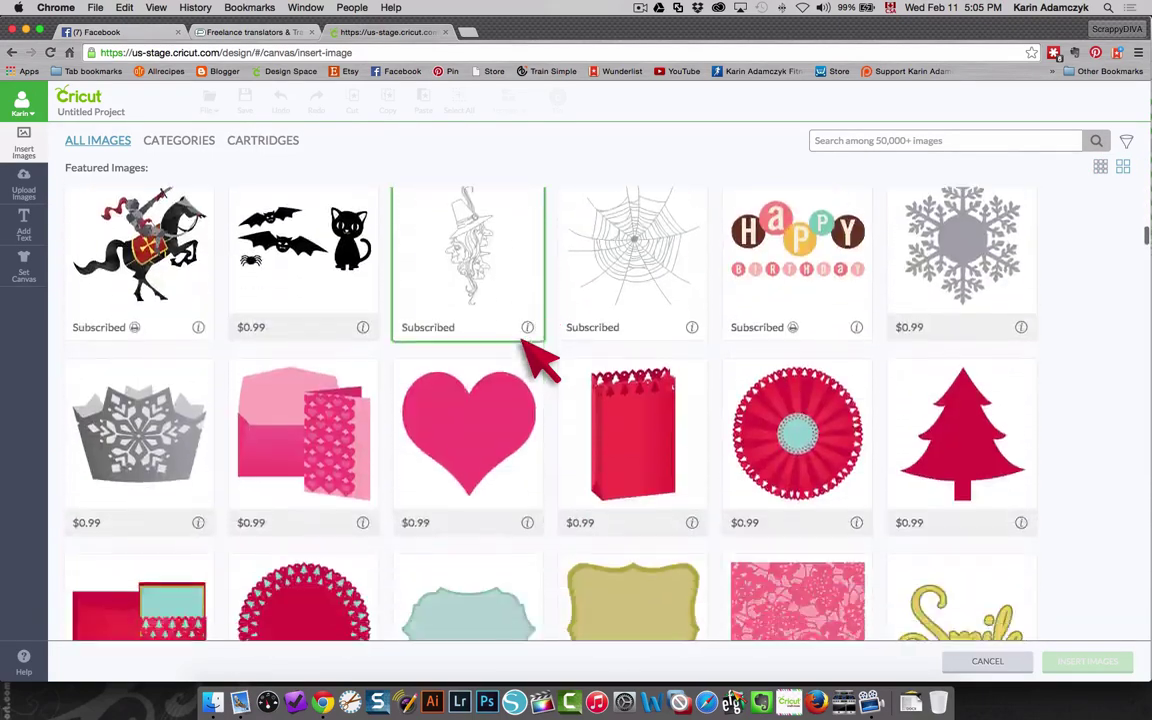
{"action": "scroll", "coordinate": [540, 360], "scroll_direction": "down", "scroll_amount": 4}
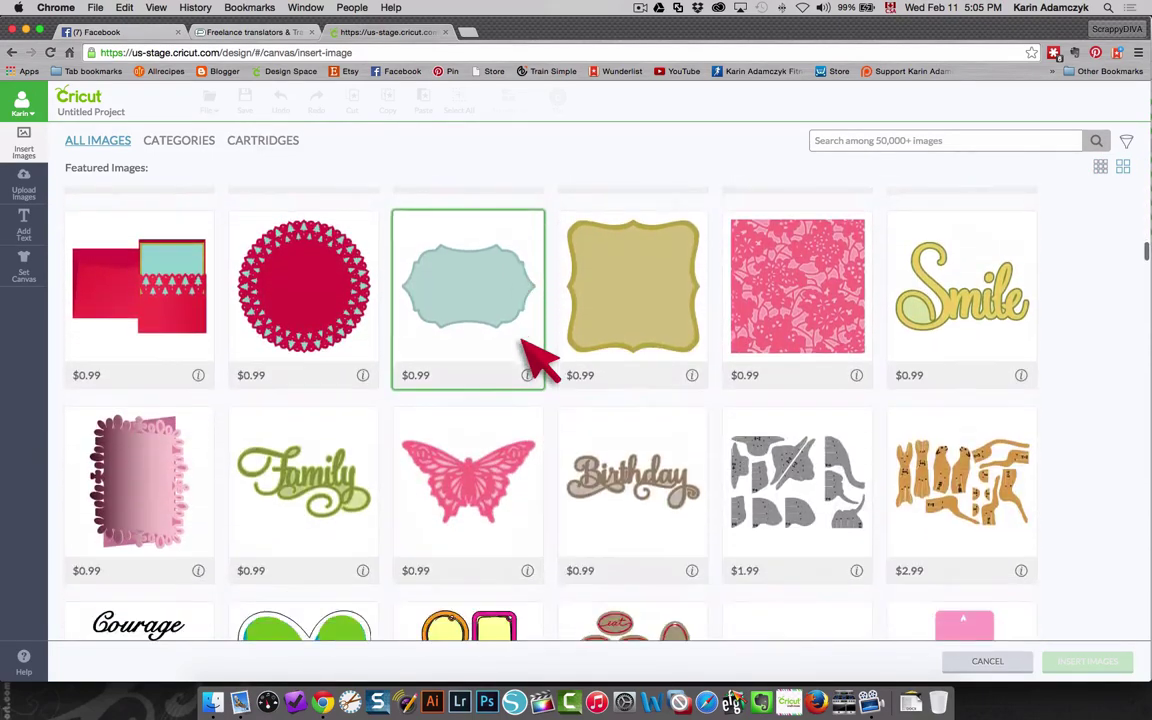
{"action": "scroll", "coordinate": [540, 360], "scroll_direction": "down", "scroll_amount": 1}
{"action": "scroll", "coordinate": [521, 340], "scroll_direction": "up", "scroll_amount": 10}
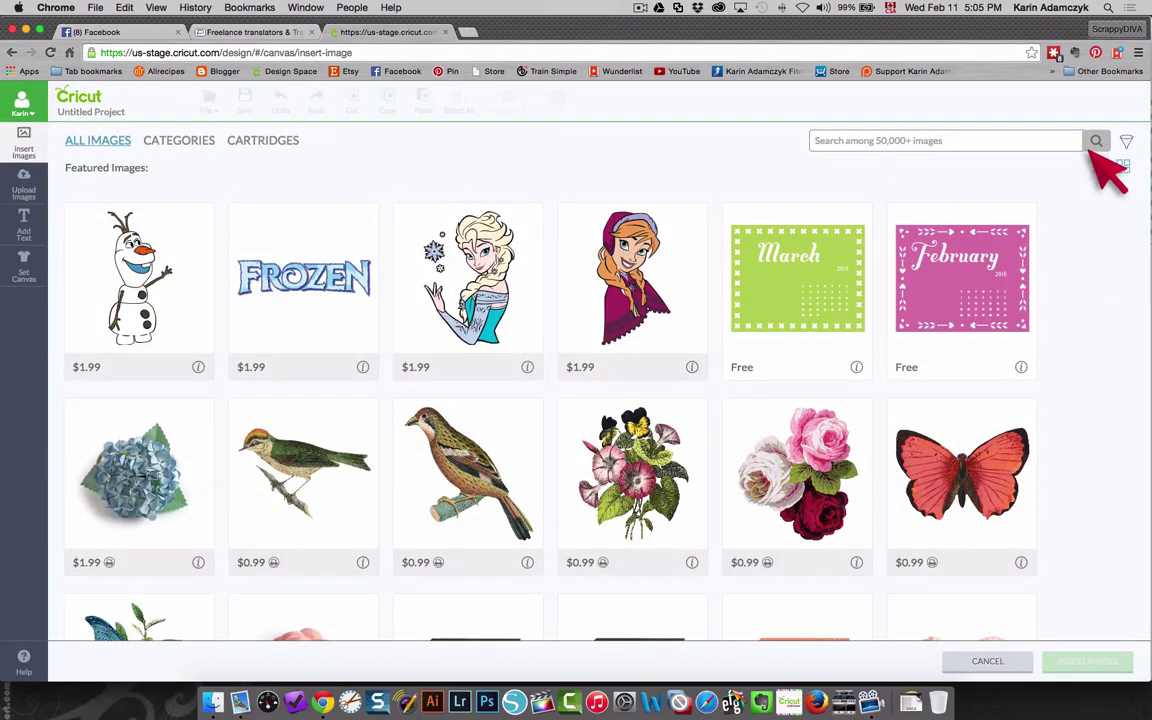
{"action": "left_click", "coordinate": [1084, 140]}
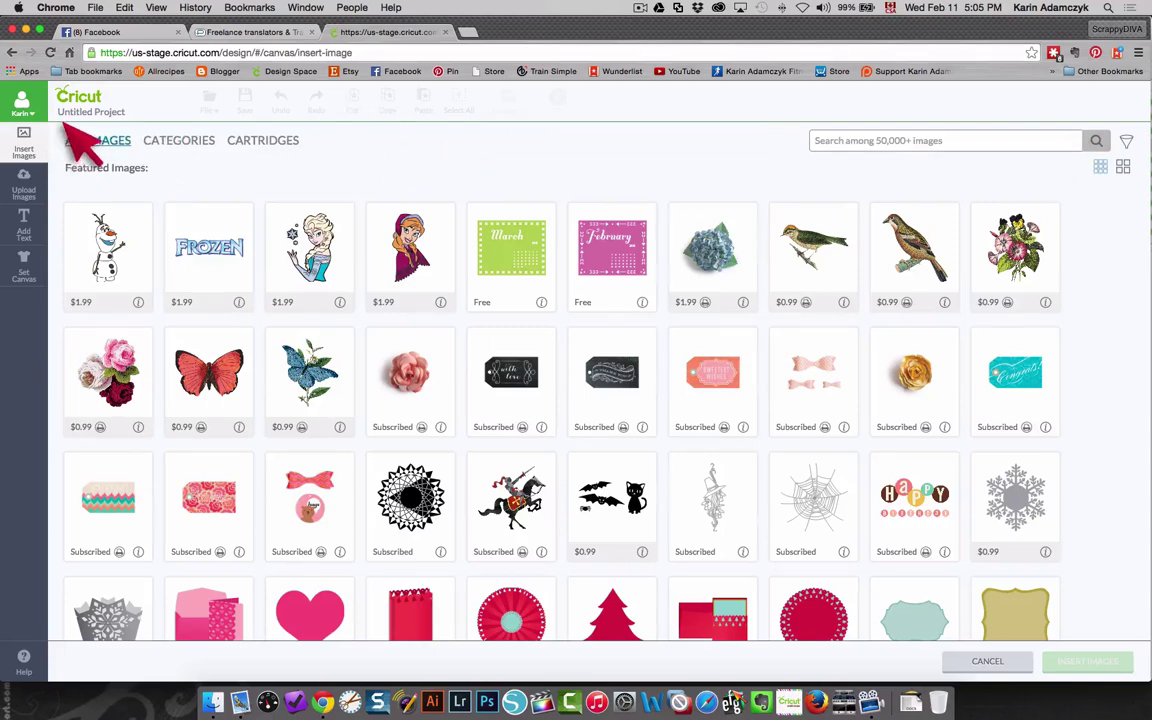
{"action": "left_click", "coordinate": [262, 140]}
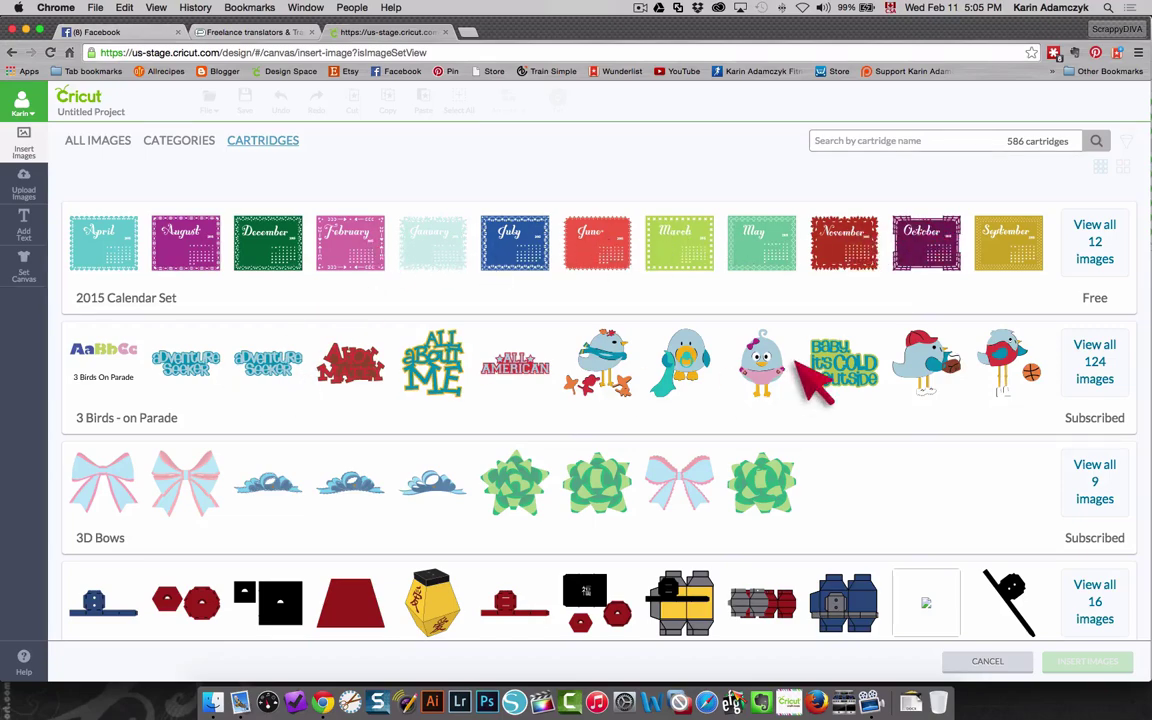
Scroll through the cartridge list and open the All Sports cartridge
{"action": "scroll", "coordinate": [866, 450], "scroll_direction": "down", "scroll_amount": 5}
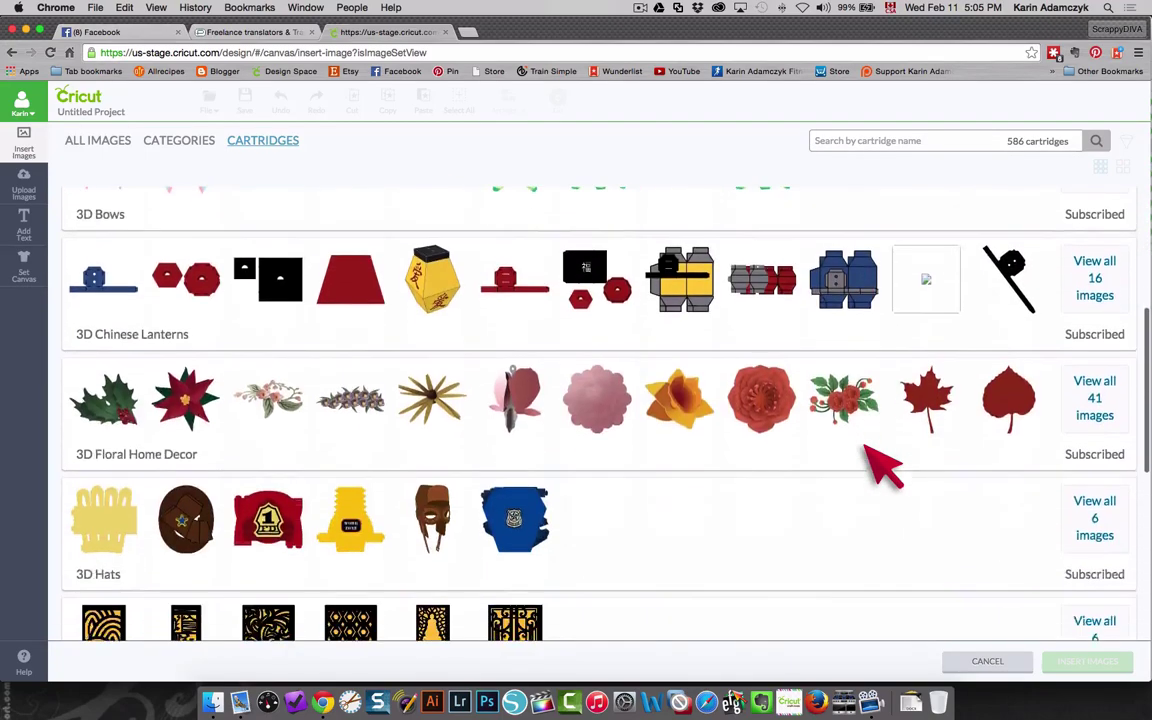
{"action": "scroll", "coordinate": [866, 450], "scroll_direction": "down", "scroll_amount": 1}
{"action": "scroll", "coordinate": [858, 462], "scroll_direction": "down", "scroll_amount": 15}
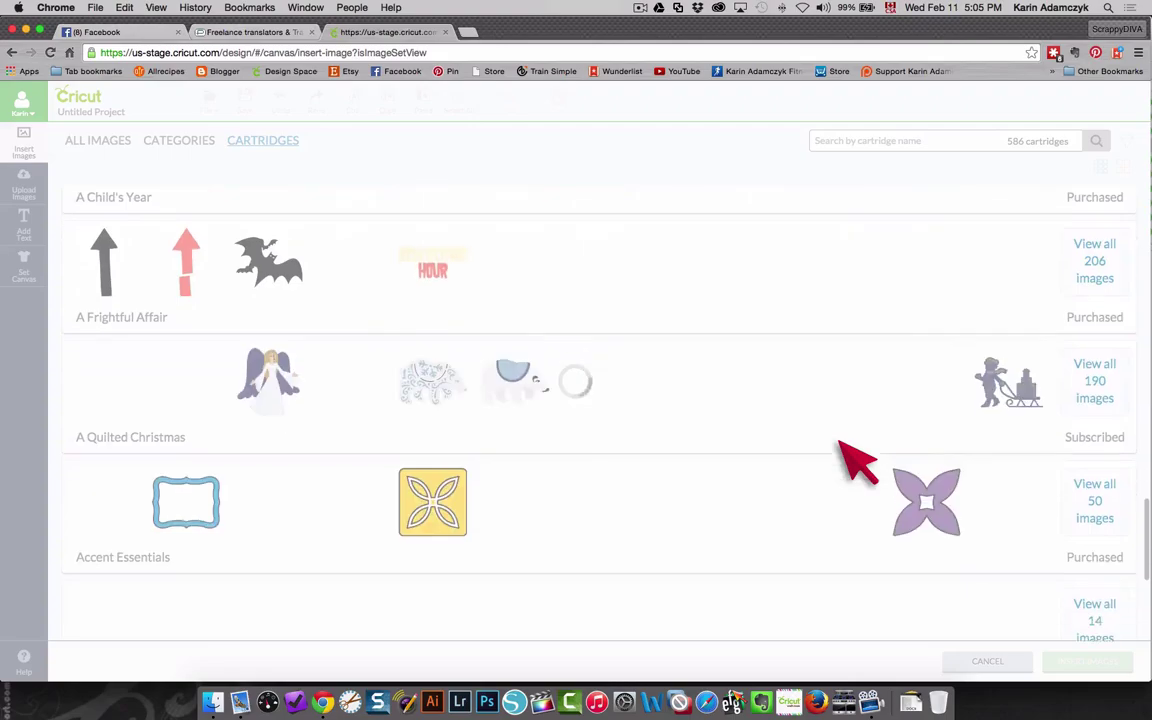
{"action": "scroll", "coordinate": [842, 444], "scroll_direction": "down", "scroll_amount": 10}
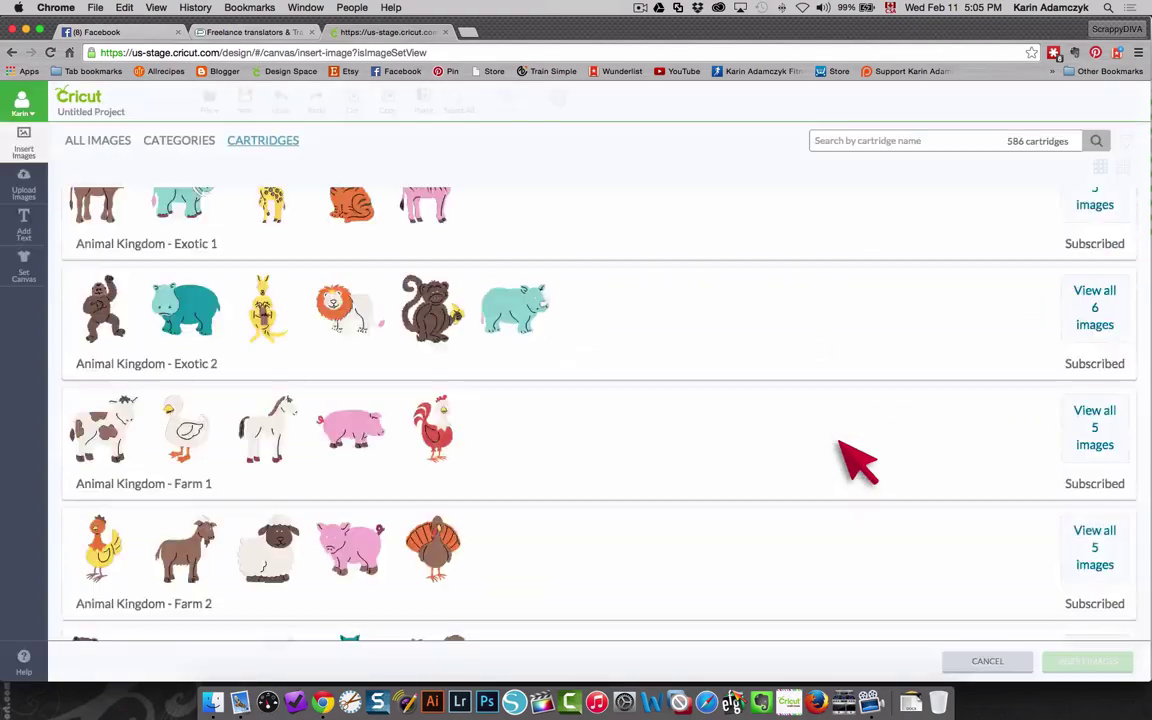
{"action": "scroll", "coordinate": [842, 446], "scroll_direction": "up", "scroll_amount": 8}
{"action": "scroll", "coordinate": [855, 458], "scroll_direction": "up", "scroll_amount": 5}
{"action": "scroll", "coordinate": [855, 458], "scroll_direction": "down", "scroll_amount": 10}
{"action": "scroll", "coordinate": [858, 462], "scroll_direction": "down", "scroll_amount": 3}
{"action": "scroll", "coordinate": [849, 458], "scroll_direction": "up", "scroll_amount": 10}
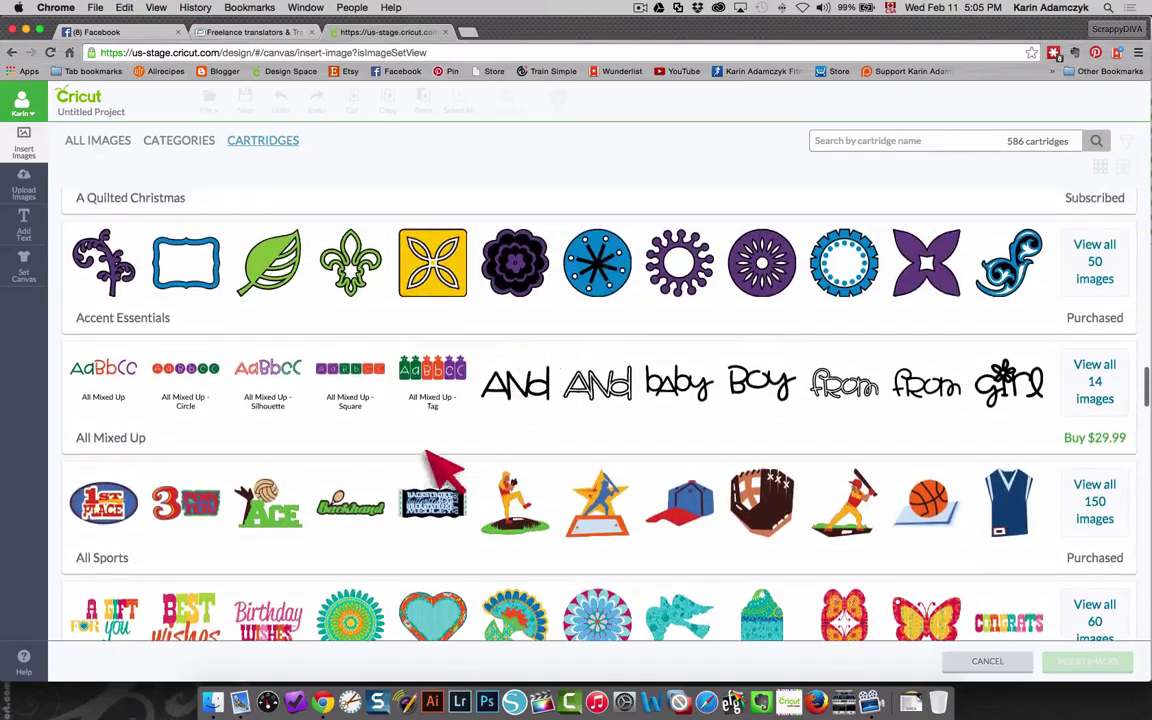
{"action": "left_click", "coordinate": [592, 470]}
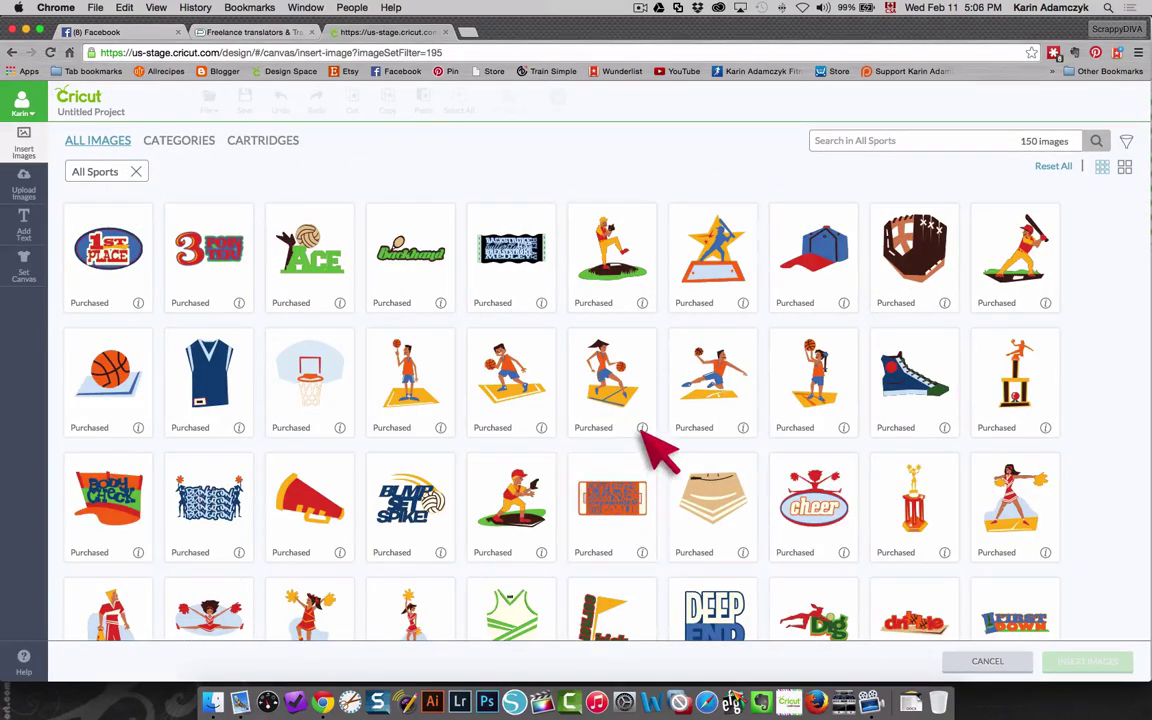
Select the football helmet among the 150 All Sports images
{"action": "scroll", "coordinate": [645, 370], "scroll_direction": "down", "scroll_amount": 5}
{"action": "scroll", "coordinate": [655, 450], "scroll_direction": "down", "scroll_amount": 10}
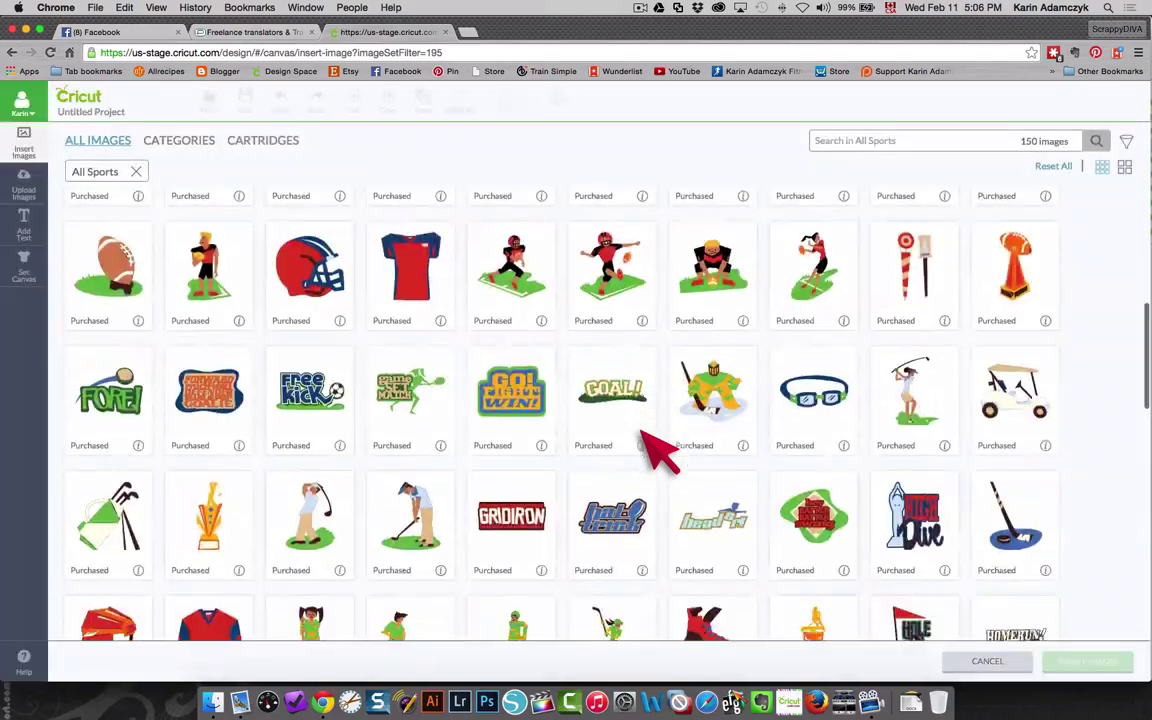
{"action": "scroll", "coordinate": [655, 450], "scroll_direction": "up", "scroll_amount": 4}
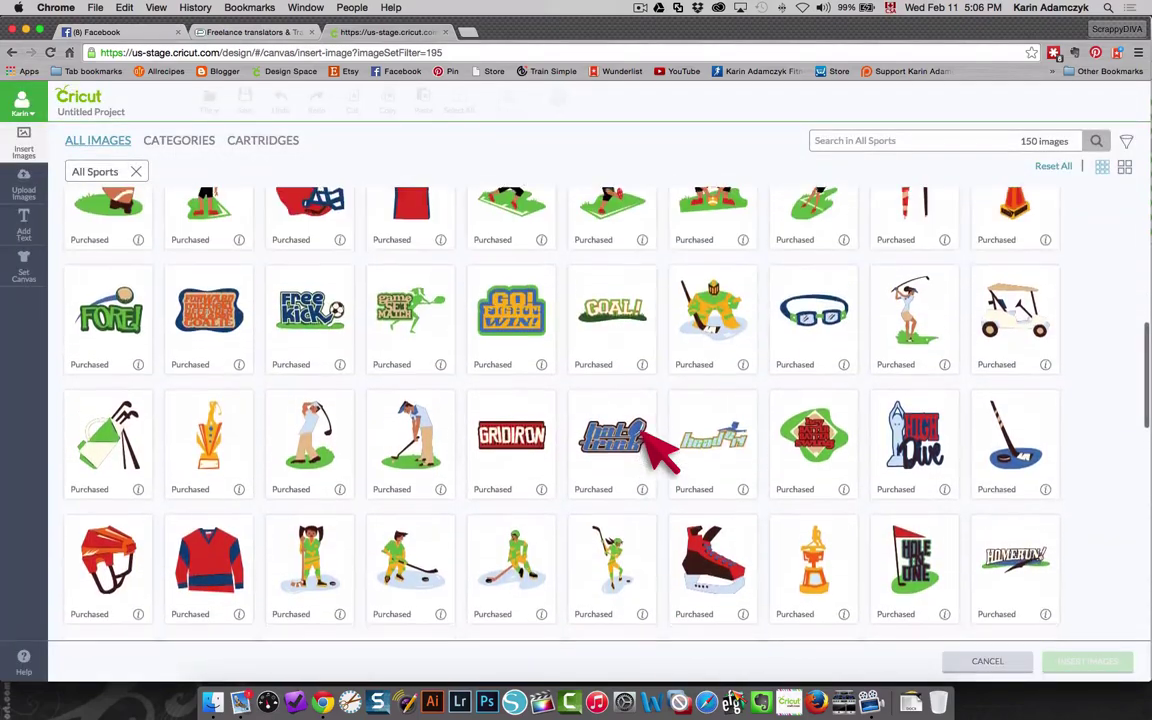
{"action": "scroll", "coordinate": [648, 440], "scroll_direction": "up", "scroll_amount": 6}
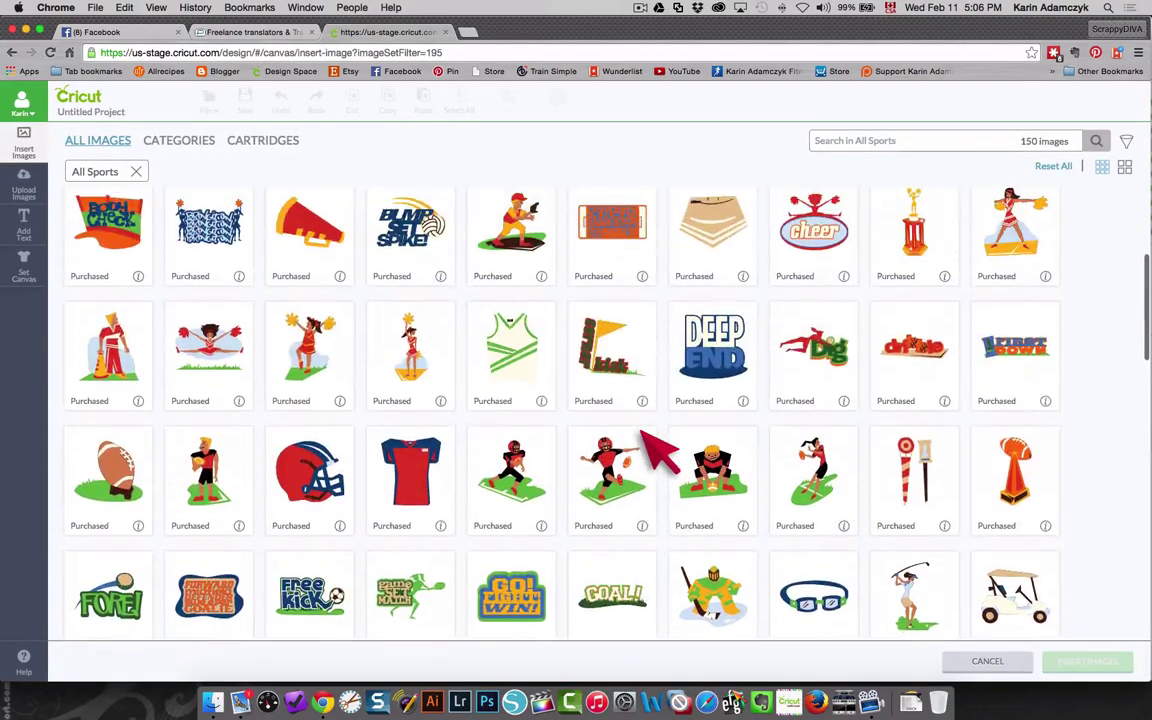
{"action": "left_click", "coordinate": [310, 475]}
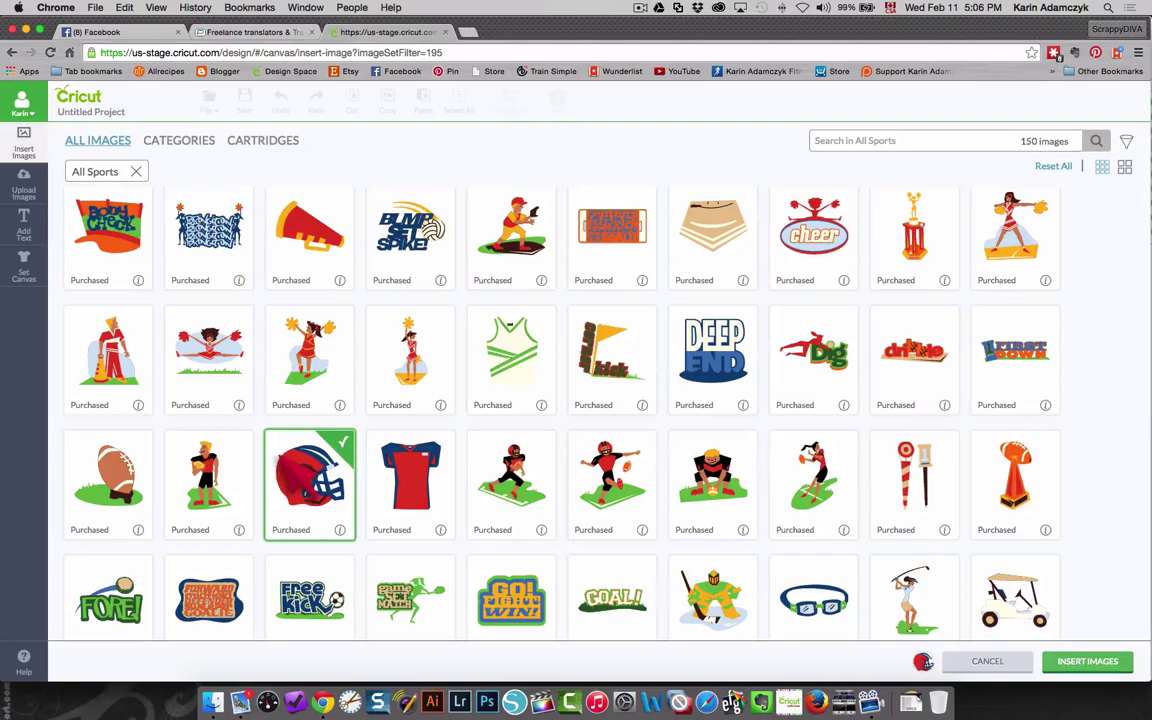
Insert the helmet, move it up-left, enlarge it to about twice its size and tilt it
{"action": "left_click", "coordinate": [1087, 661]}
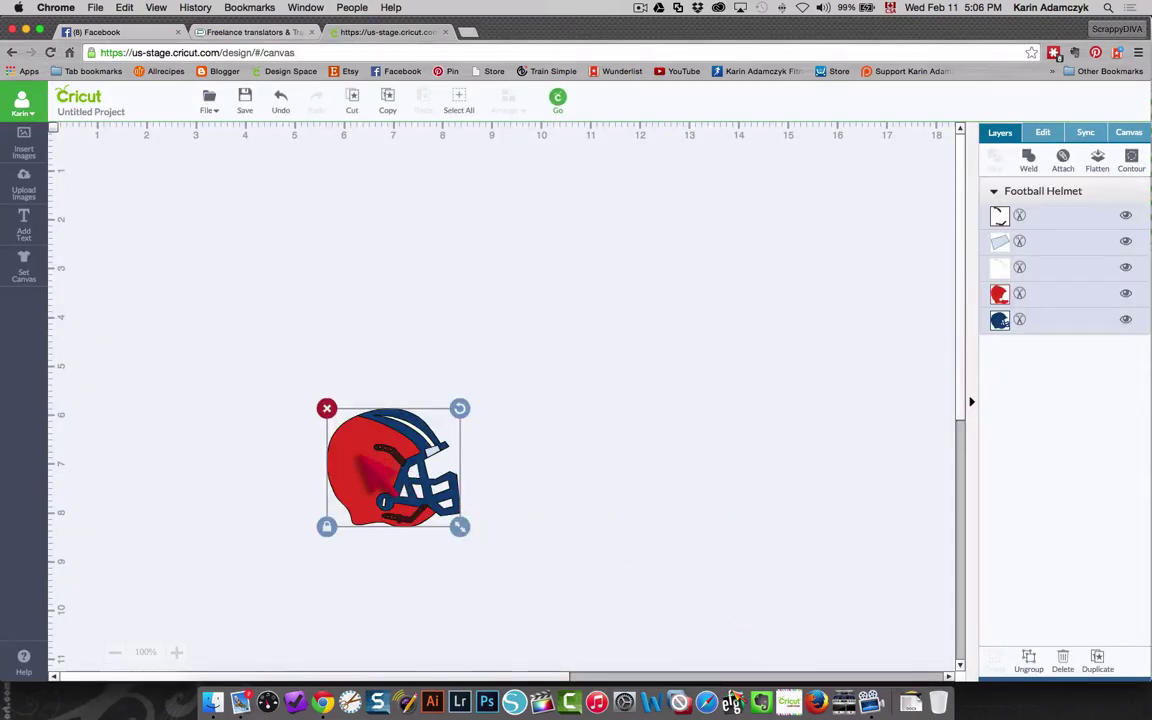
{"action": "left_click_drag", "start_coordinate": [372, 468], "coordinate": [239, 313]}
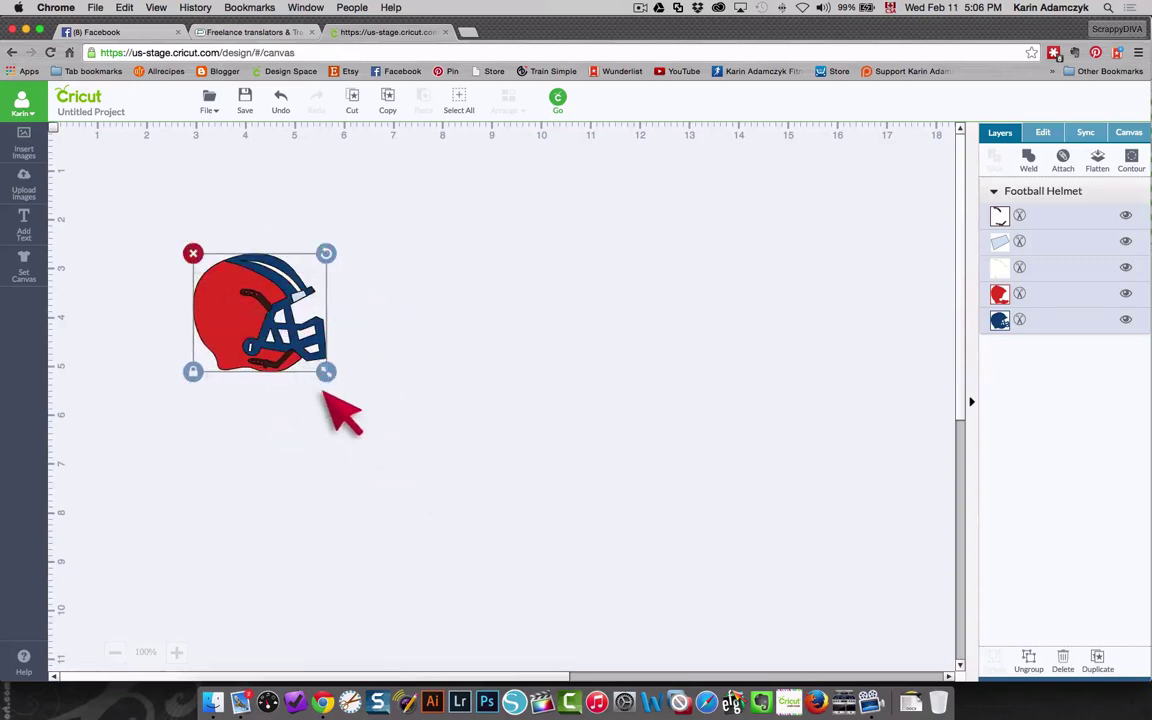
{"action": "left_click_drag", "start_coordinate": [318, 356], "coordinate": [499, 508]}
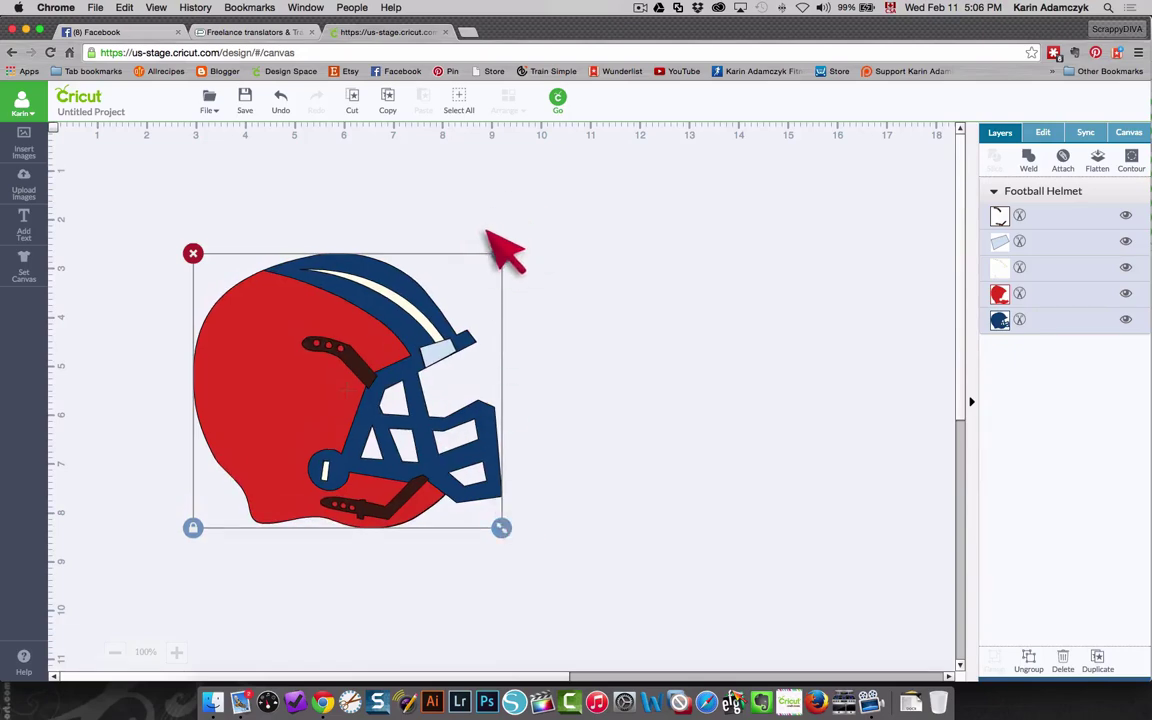
{"action": "left_click_drag", "start_coordinate": [491, 232], "coordinate": [440, 229]}
Unlock the helmet's proportions, ungroup it, and pull the red shell and blue layer apart
{"action": "left_click", "coordinate": [223, 555]}
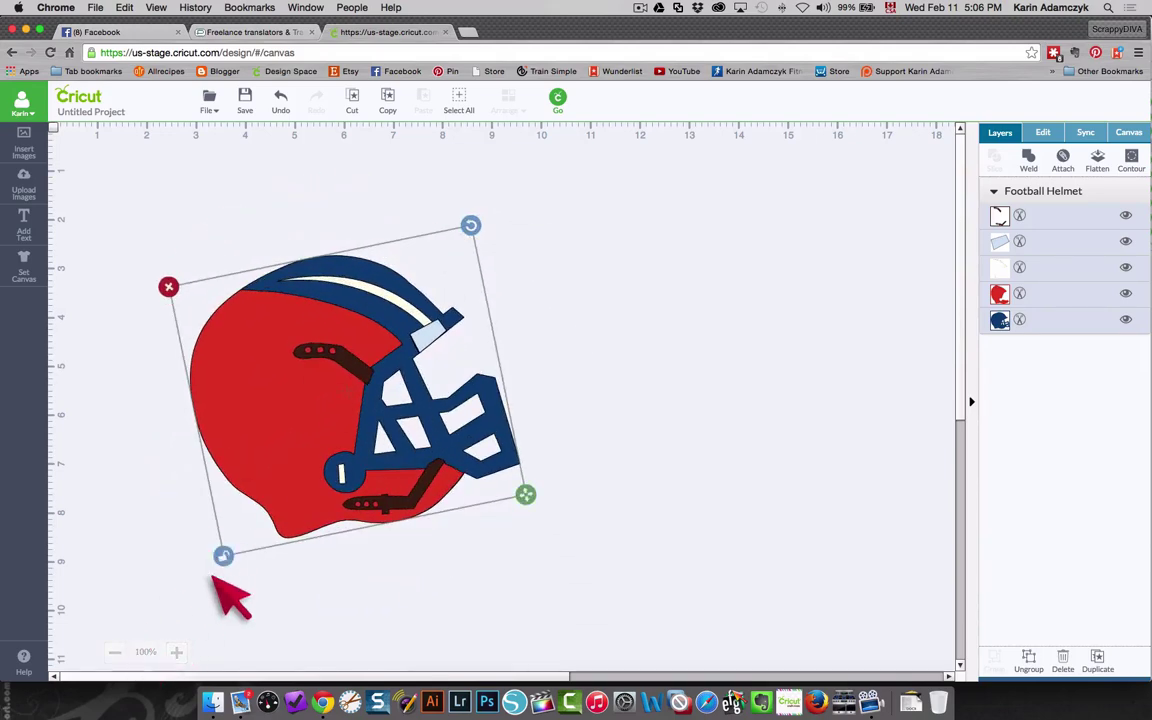
{"action": "right_click", "coordinate": [255, 442]}
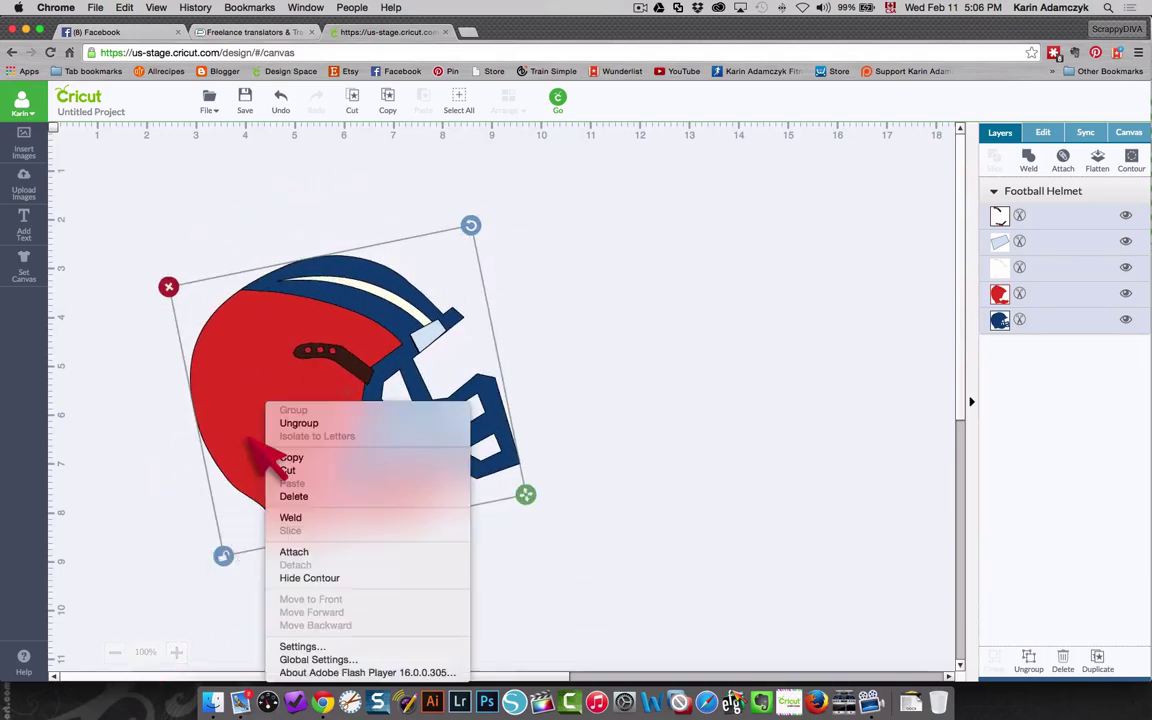
{"action": "left_click", "coordinate": [298, 423]}
{"action": "left_click_drag", "start_coordinate": [278, 398], "coordinate": [643, 375]}
{"action": "left_click_drag", "start_coordinate": [244, 406], "coordinate": [674, 514]}
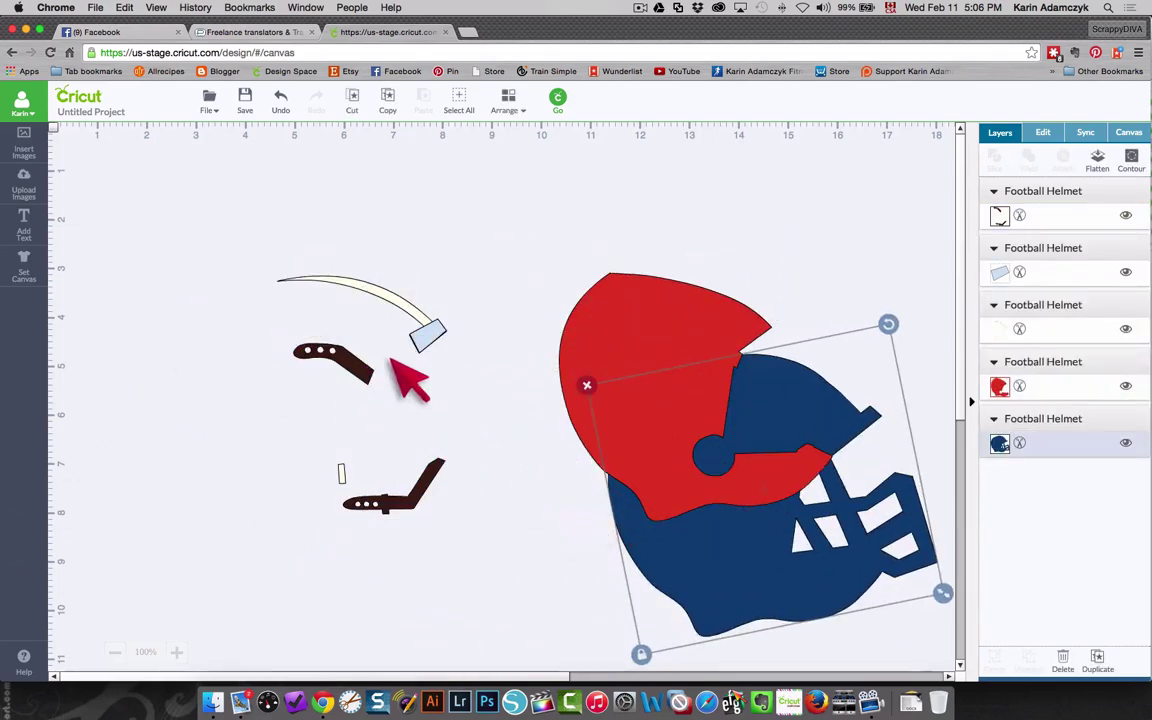
Undo back to the grouped helmet, then delete it from the canvas
{"action": "left_click", "coordinate": [272, 90]}
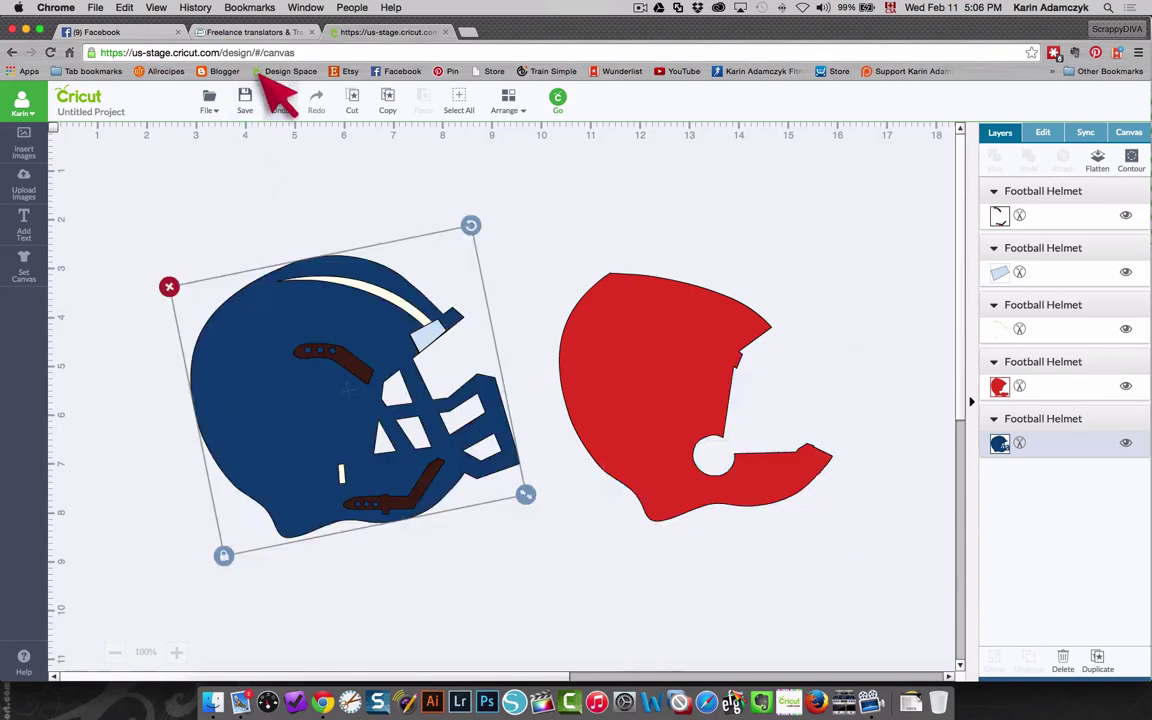
{"action": "left_click", "coordinate": [274, 92]}
{"action": "left_click", "coordinate": [275, 92]}
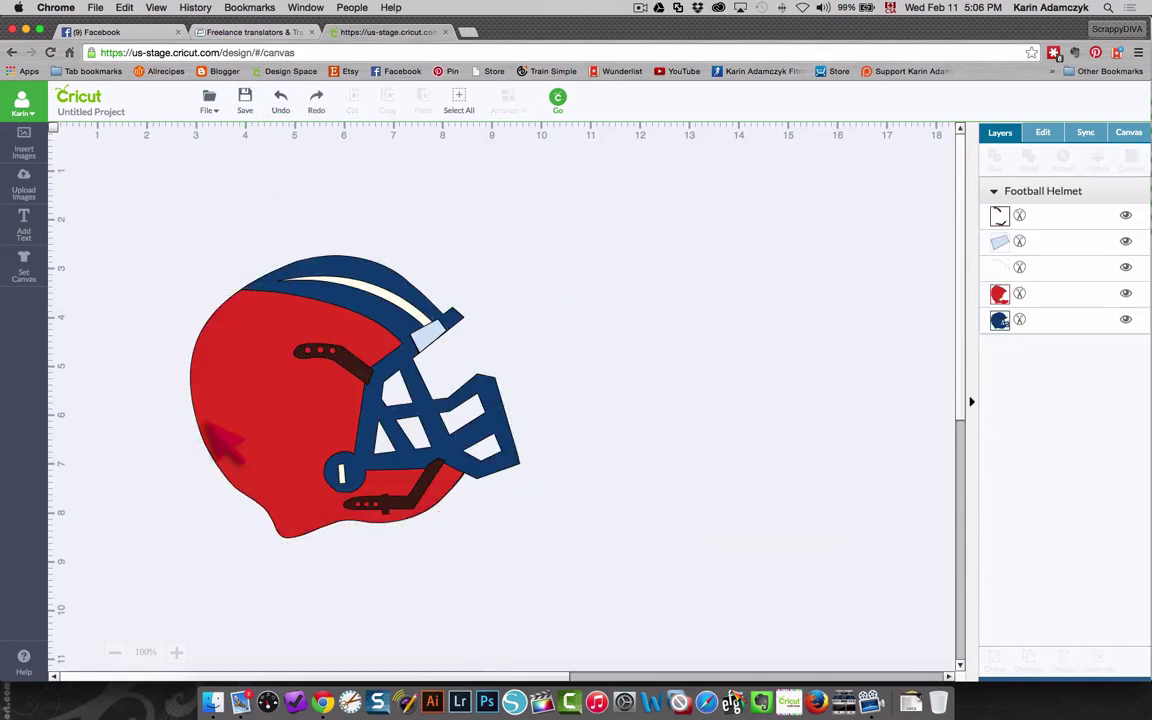
{"action": "left_click", "coordinate": [262, 430]}
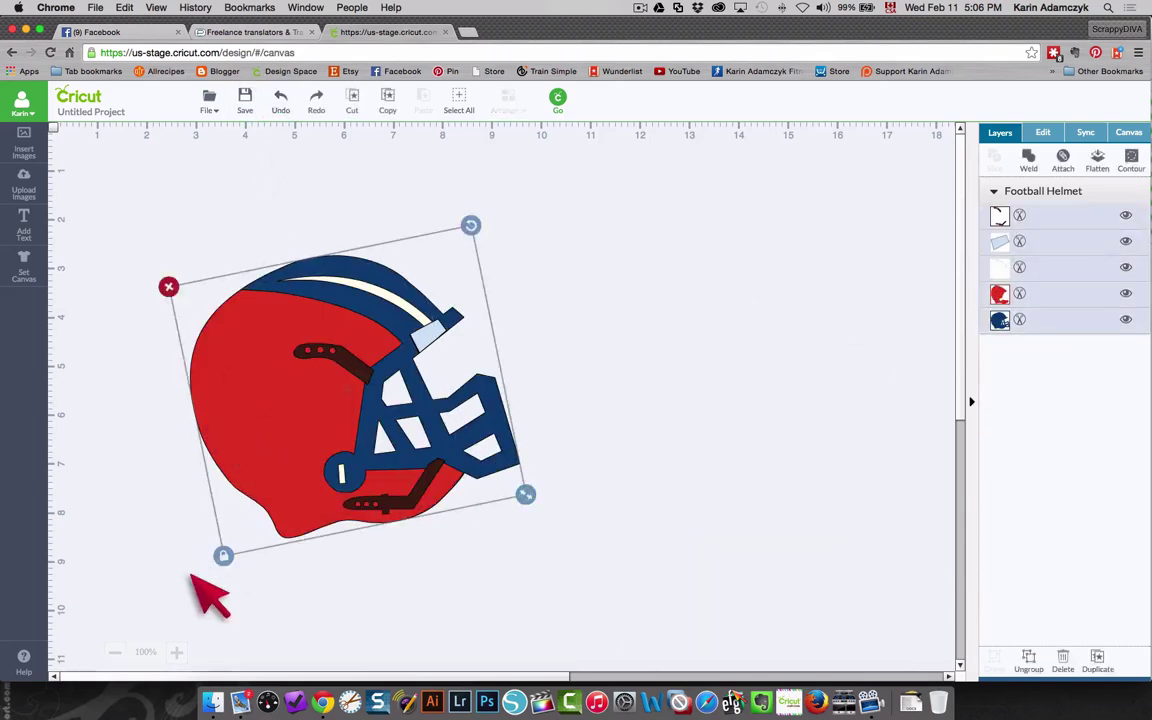
{"action": "mouse_move", "coordinate": [237, 424]}
{"action": "left_mouse_down"}
{"action": "mouse_move", "coordinate": [193, 362]}
{"action": "mouse_move", "coordinate": [236, 423]}
{"action": "left_mouse_up"}
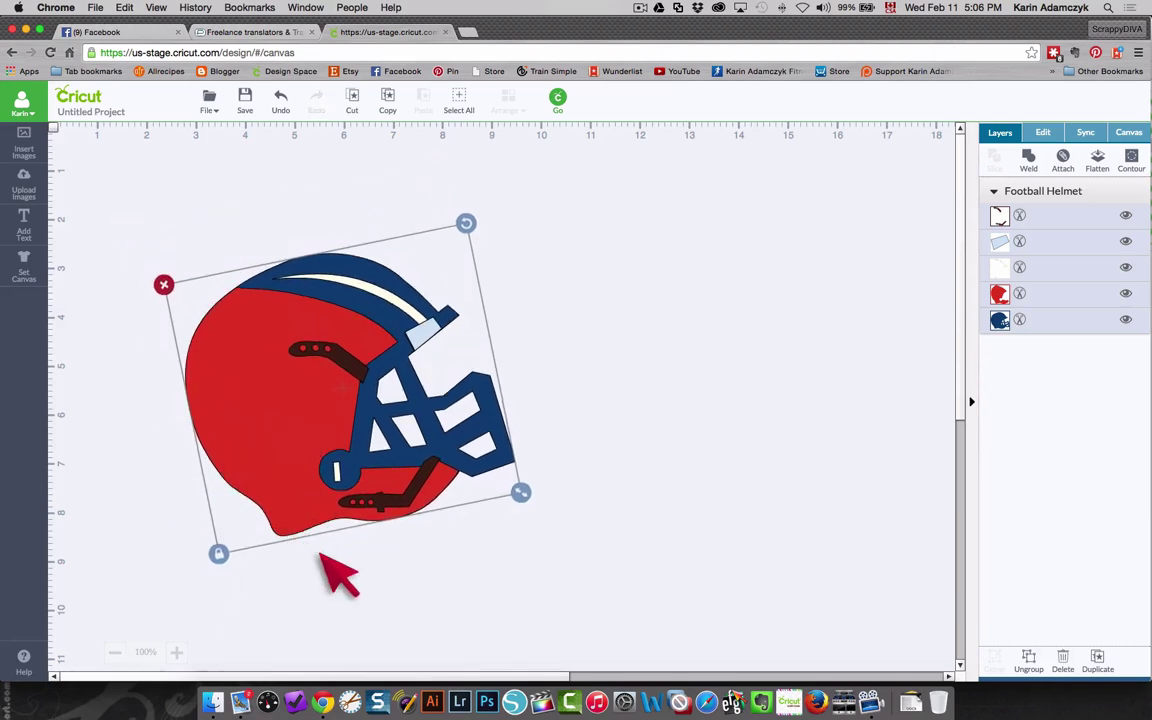
{"action": "key", "text": "Delete"}
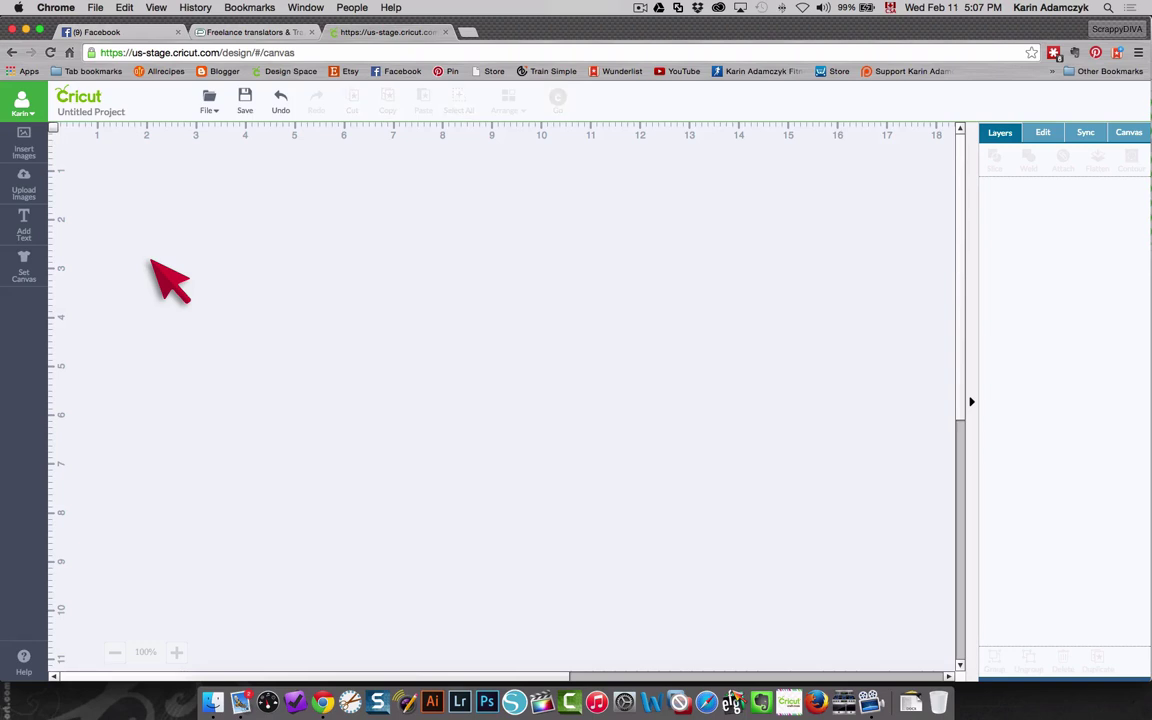
Add a 'Some text' box and set its font to All Mixed Up
{"action": "left_click", "coordinate": [16, 210]}
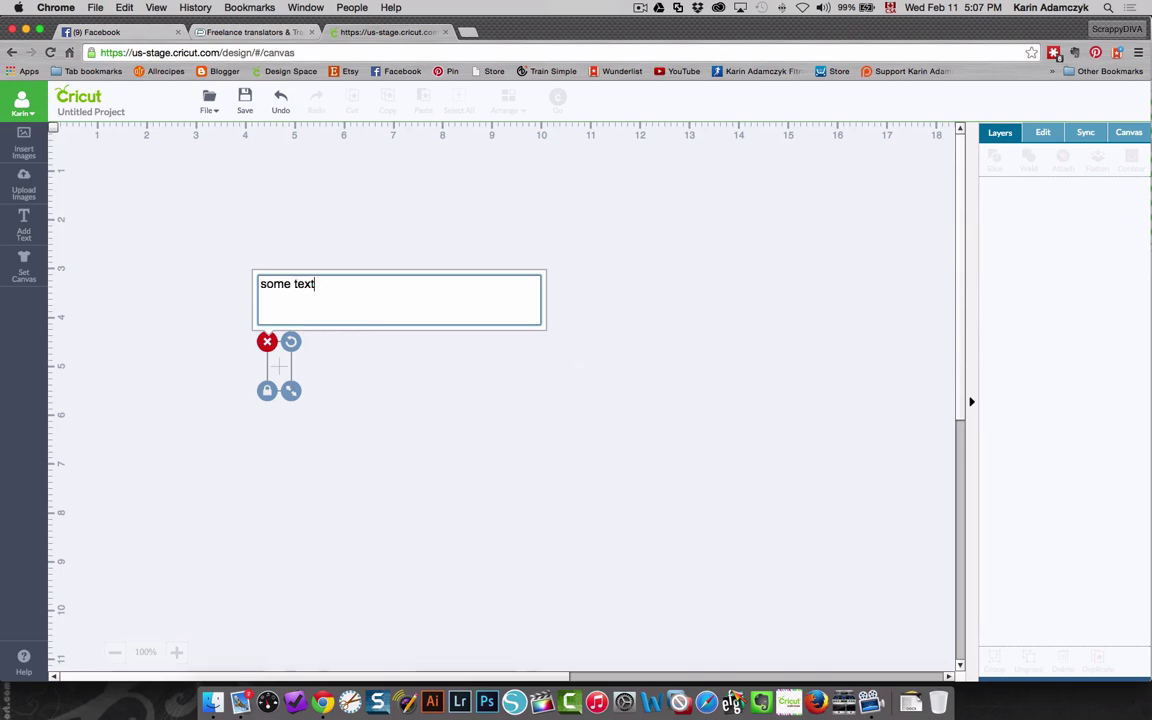
{"action": "left_click", "coordinate": [1040, 125]}
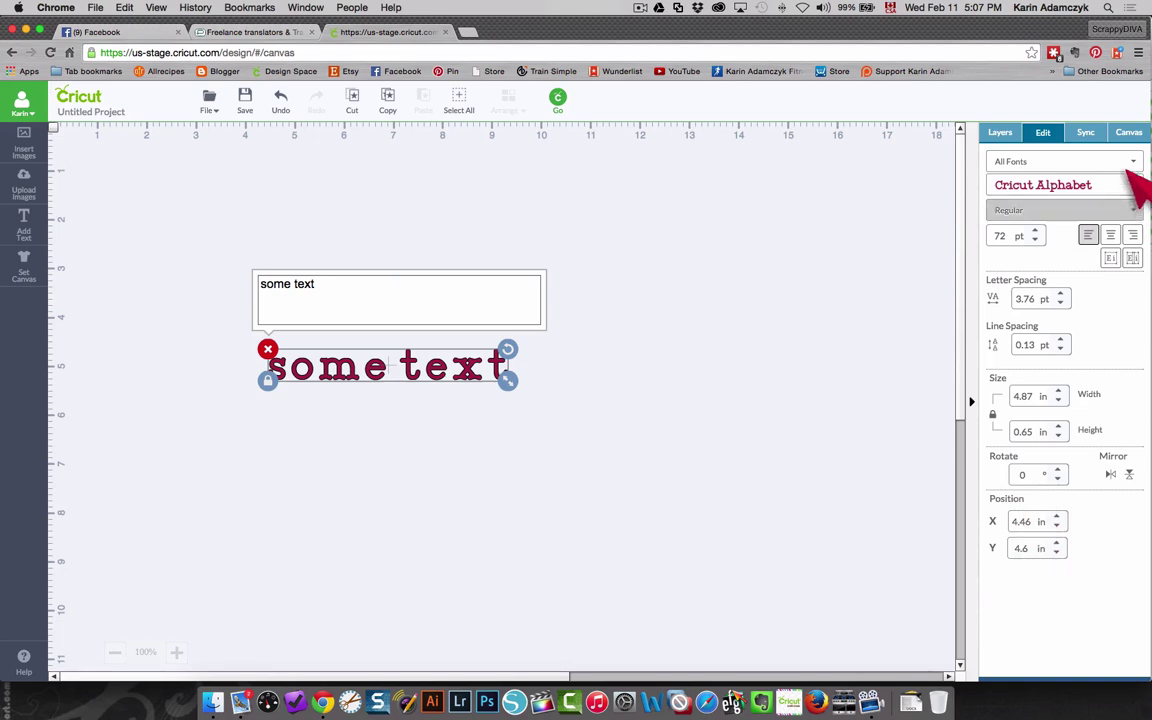
{"action": "left_click", "coordinate": [1095, 185]}
{"action": "scroll", "coordinate": [1040, 220], "scroll_direction": "down", "scroll_amount": 5}
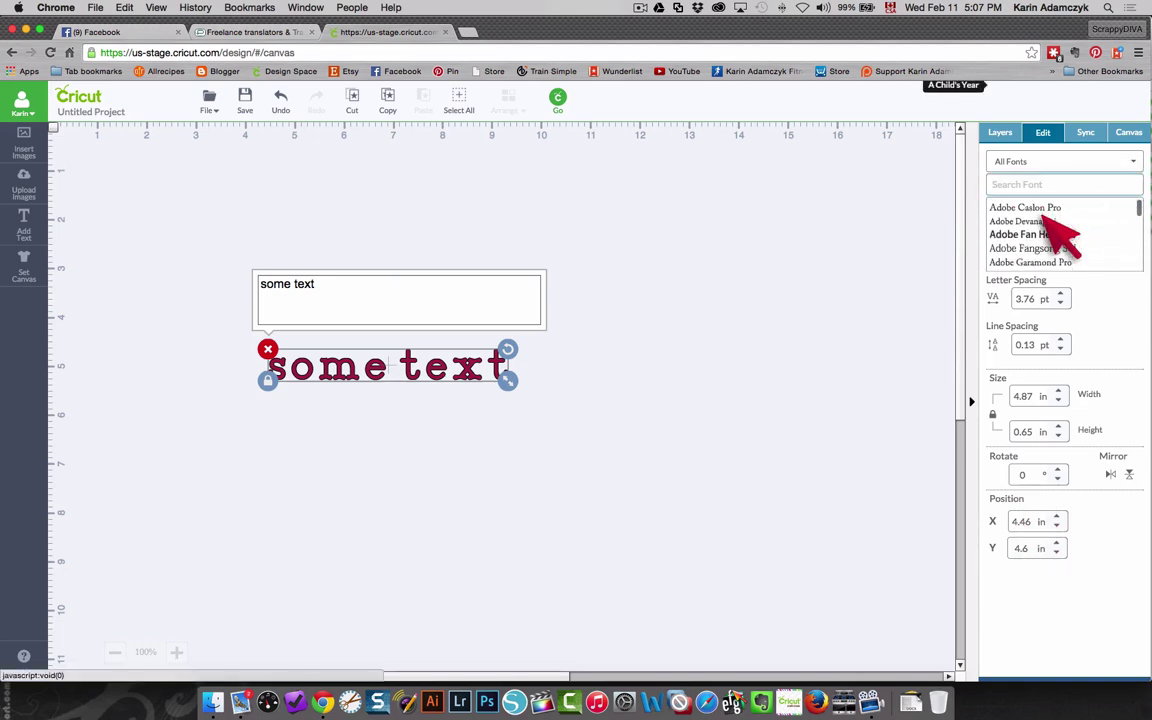
{"action": "scroll", "coordinate": [1060, 235], "scroll_direction": "down", "scroll_amount": 2}
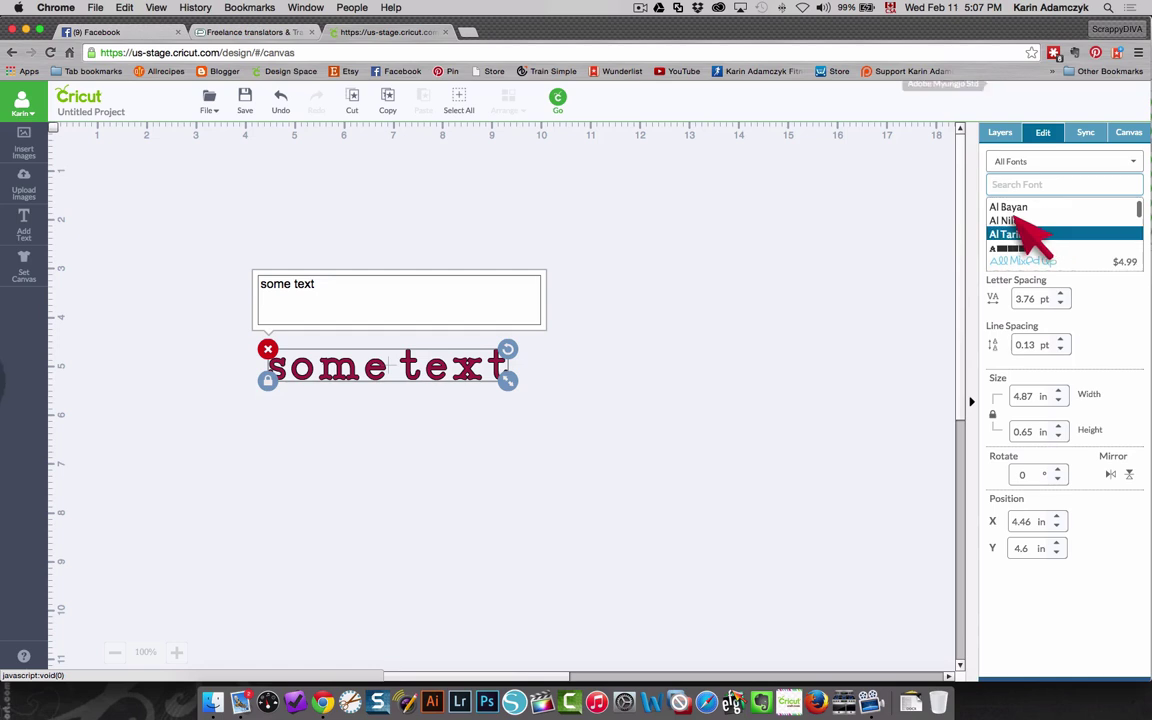
{"action": "left_click", "coordinate": [1030, 259]}
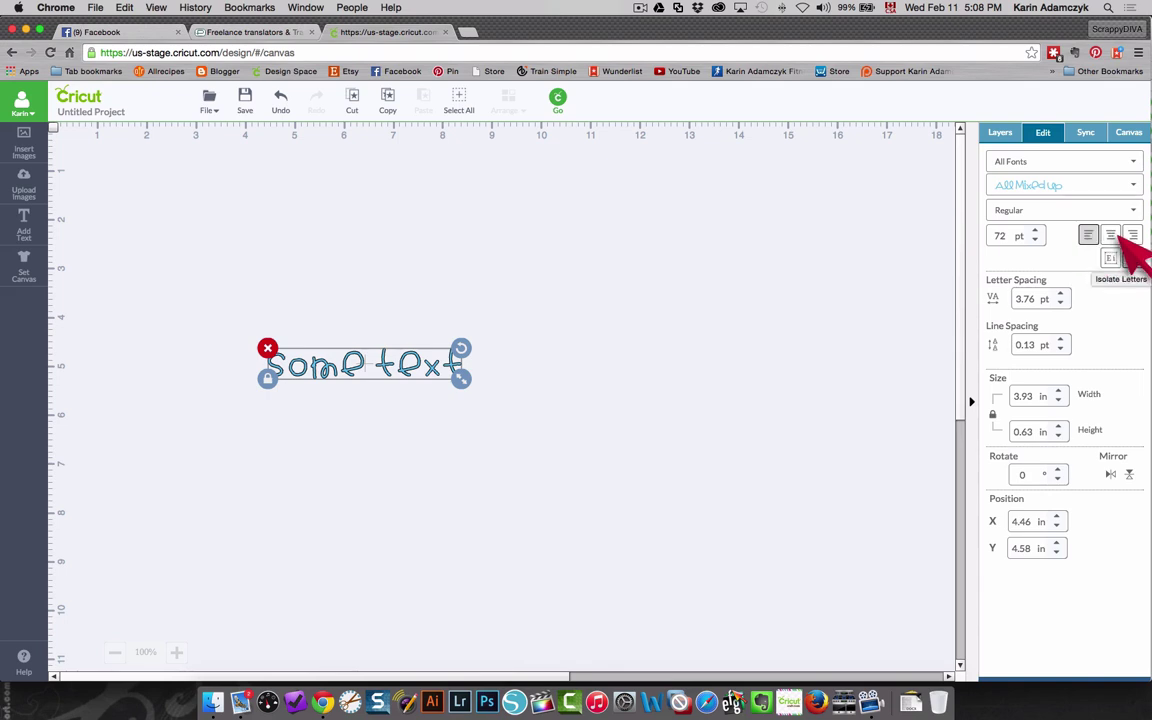
Set the text to 70 pt, trying Bold and then settling on Italic style
{"action": "key", "text": "Down"}
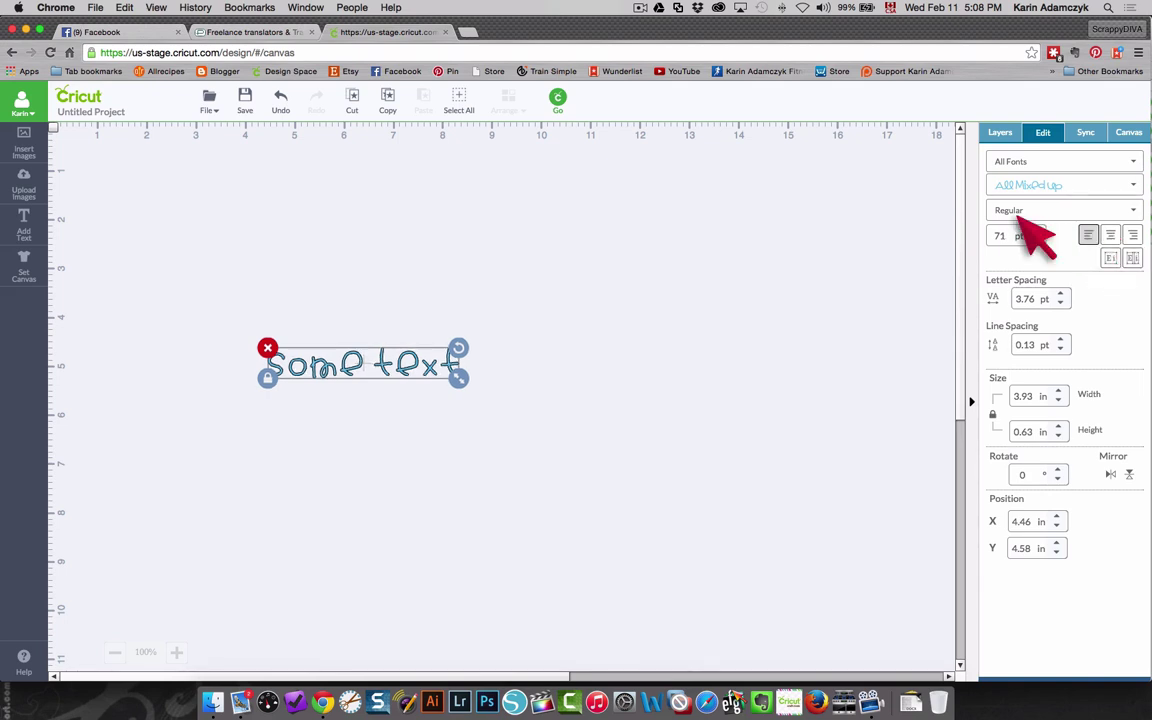
{"action": "key", "text": "Down"}
{"action": "key", "text": "Down"}
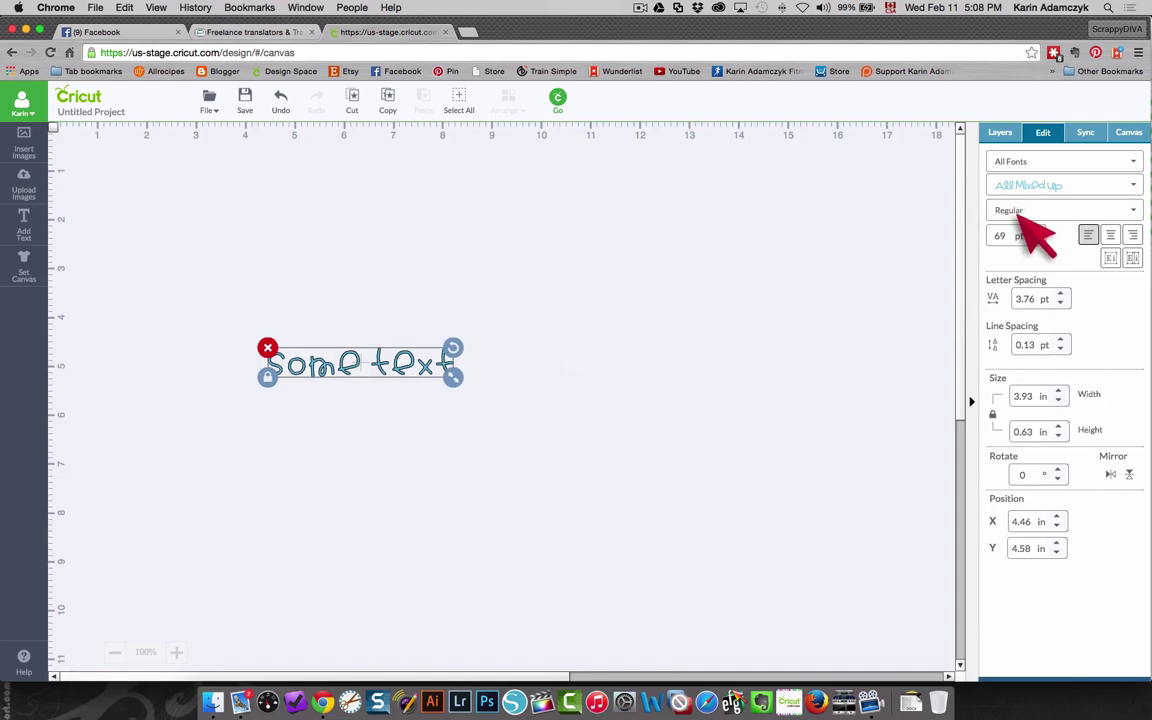
{"action": "key", "text": "Up"}
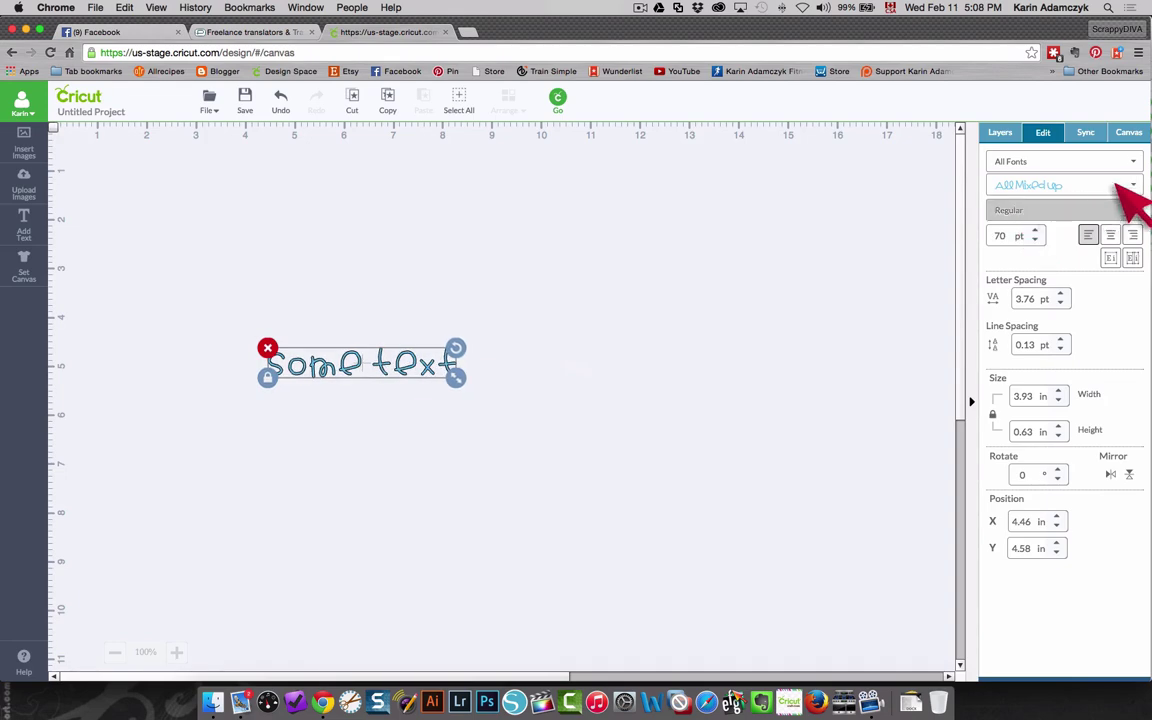
{"action": "left_click", "coordinate": [1122, 200]}
{"action": "key", "text": "Down"}
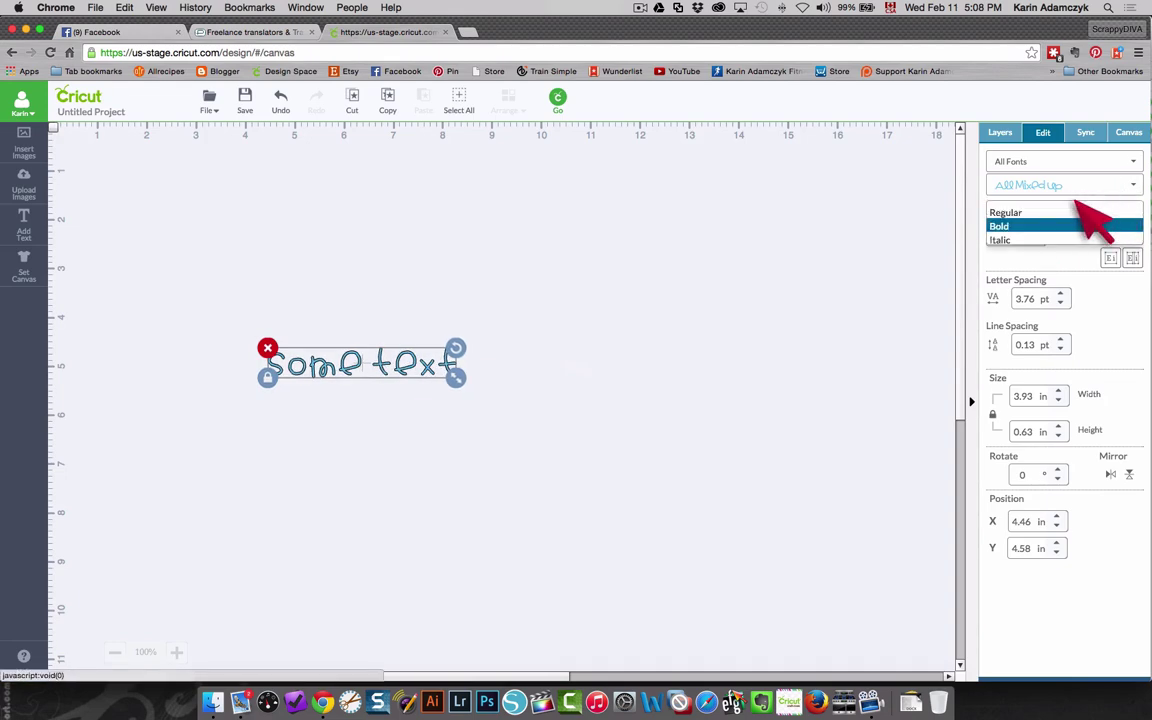
{"action": "key", "text": "Return"}
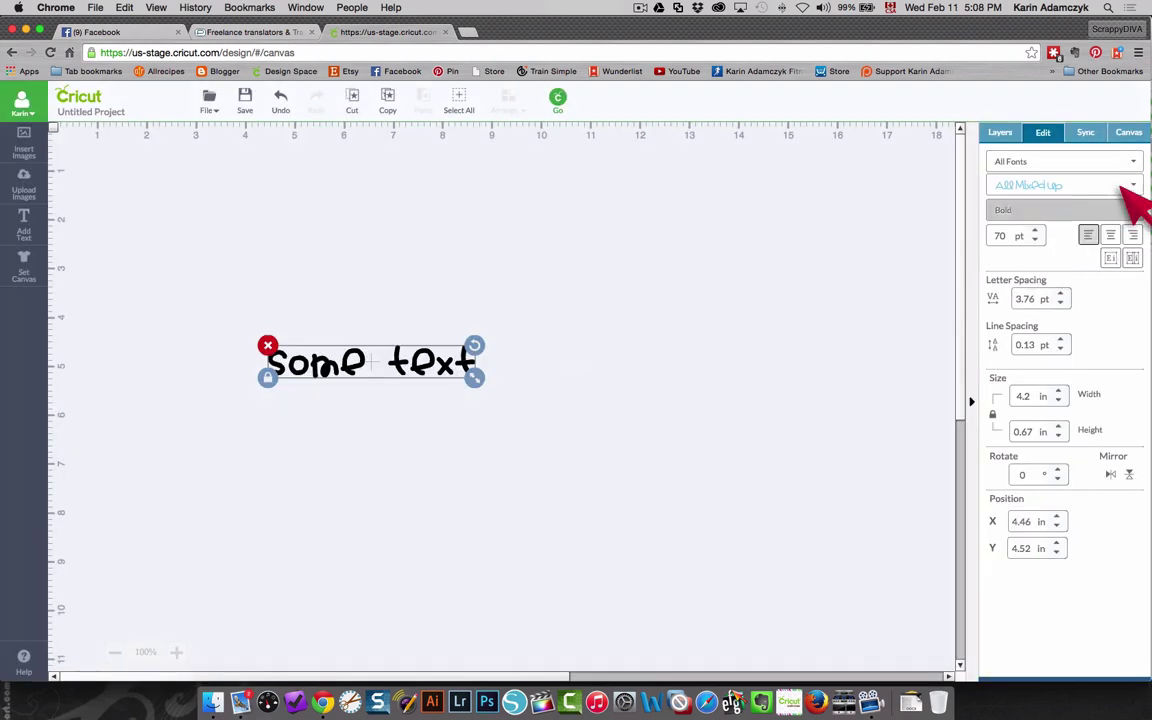
{"action": "left_click", "coordinate": [1045, 211]}
{"action": "key", "text": "Return"}
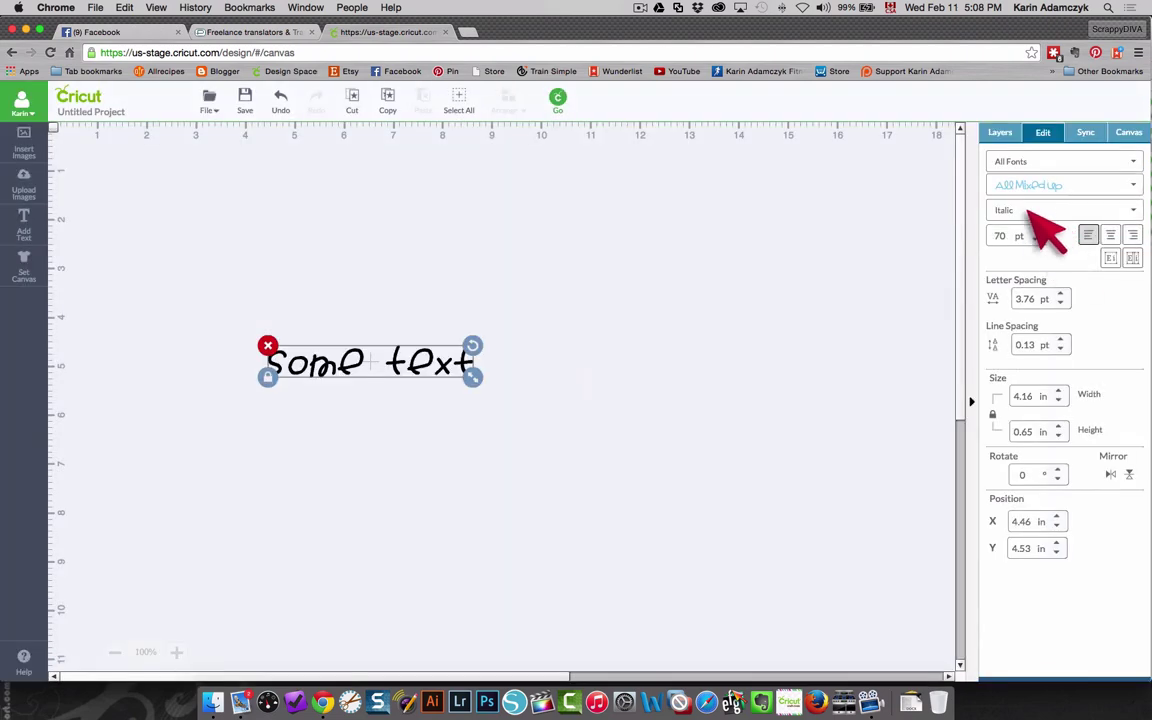
Look through the font filter choices, then delete the sample text
{"action": "left_click", "coordinate": [1118, 160]}
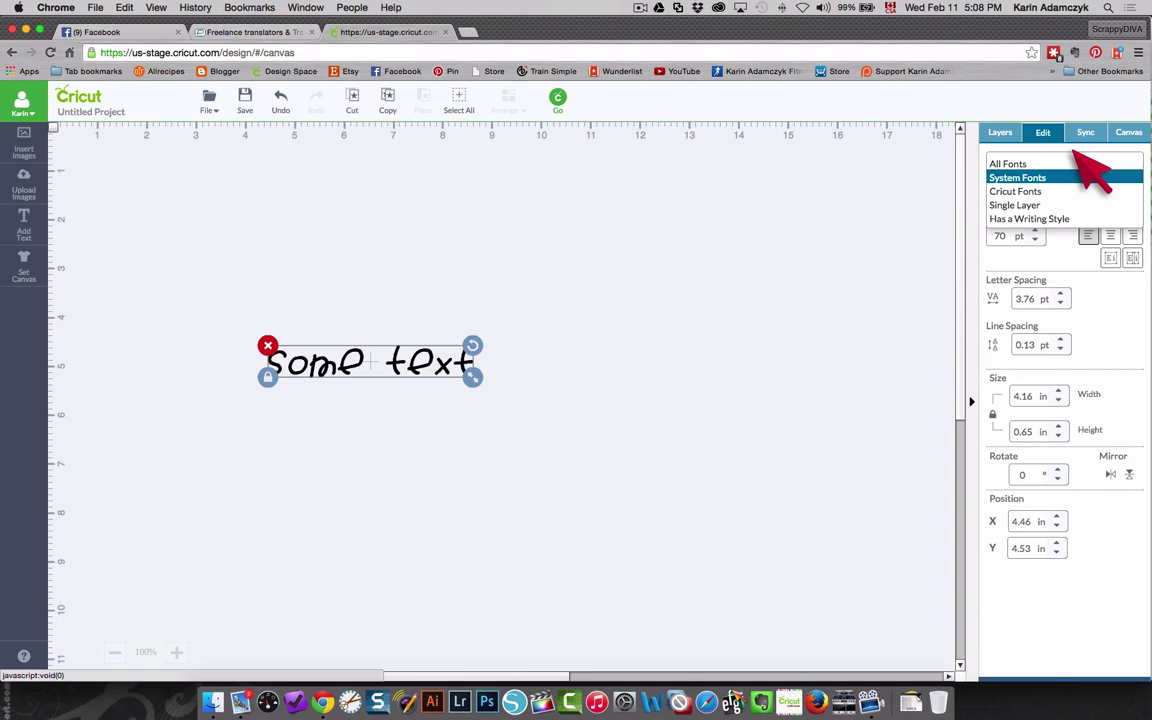
{"action": "left_click", "coordinate": [1106, 329]}
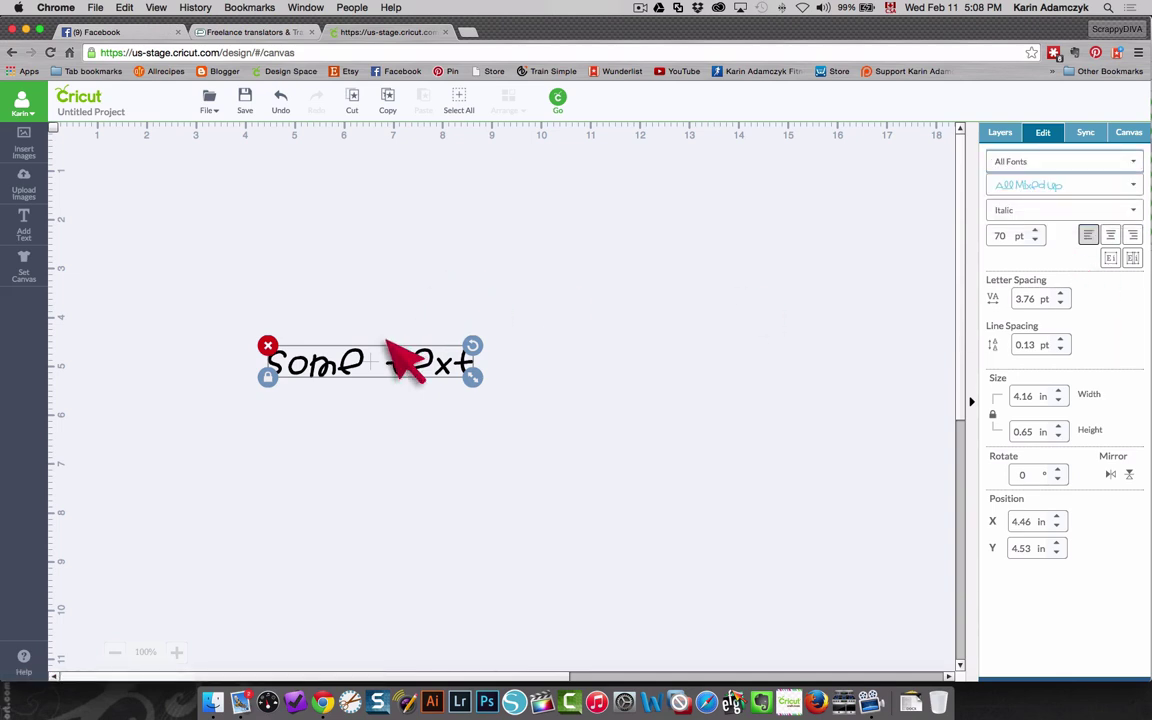
{"action": "left_click", "coordinate": [1063, 161]}
{"action": "left_click", "coordinate": [267, 345]}
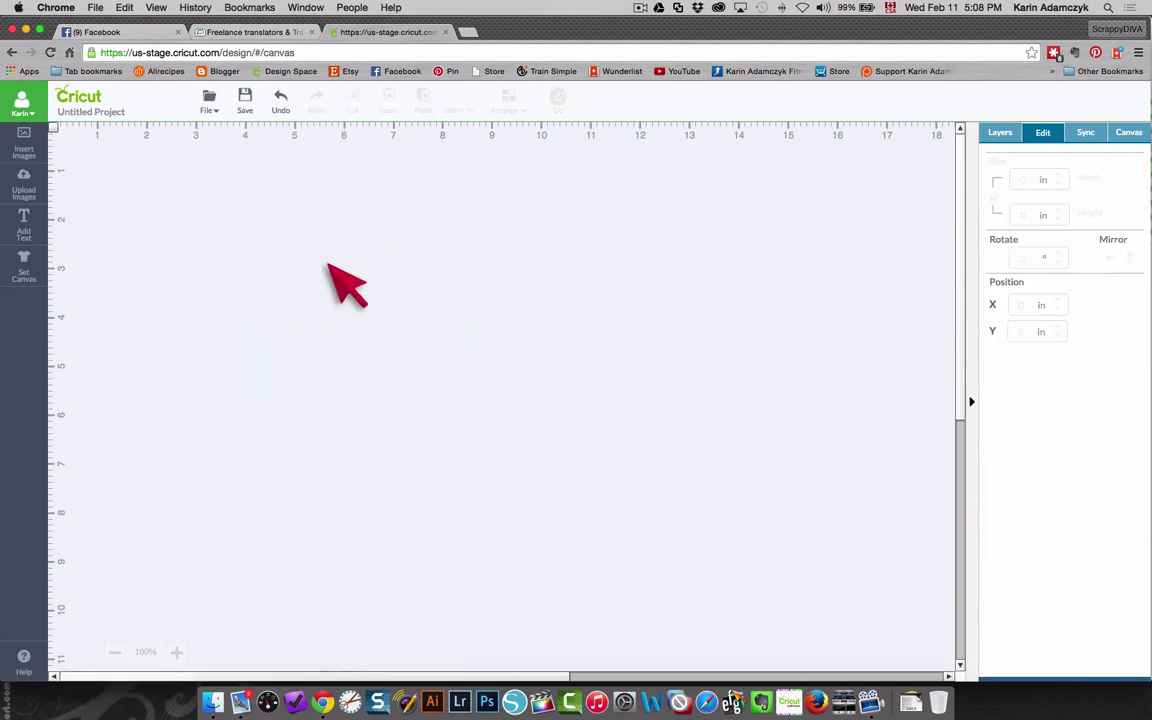
Upload black_cat.svg from the Digital cutting files Animals folder as a vector and select it
{"action": "left_click", "coordinate": [18, 182]}
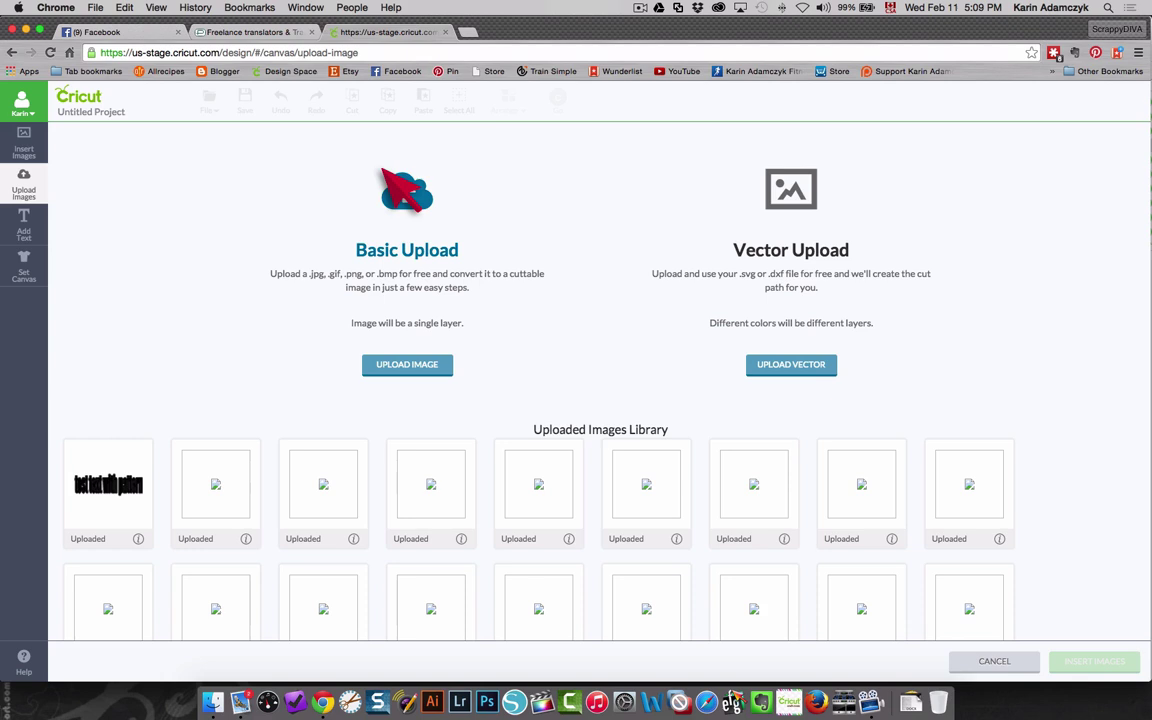
{"action": "left_click", "coordinate": [795, 185]}
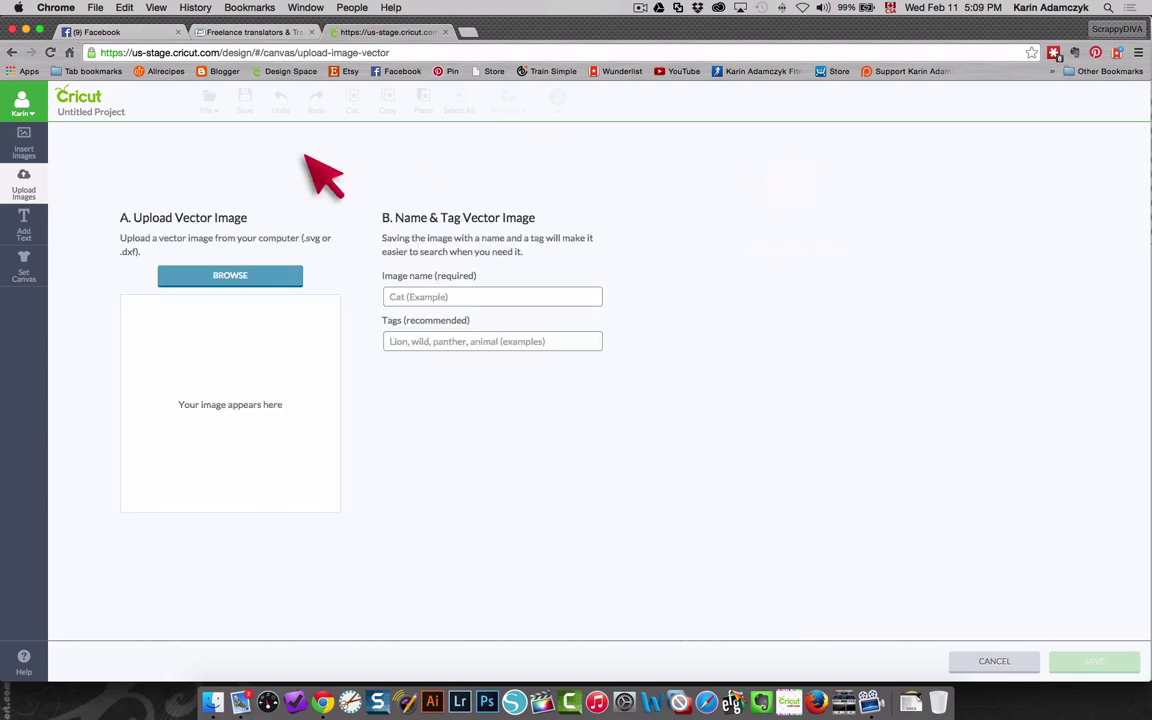
{"action": "left_click", "coordinate": [175, 268]}
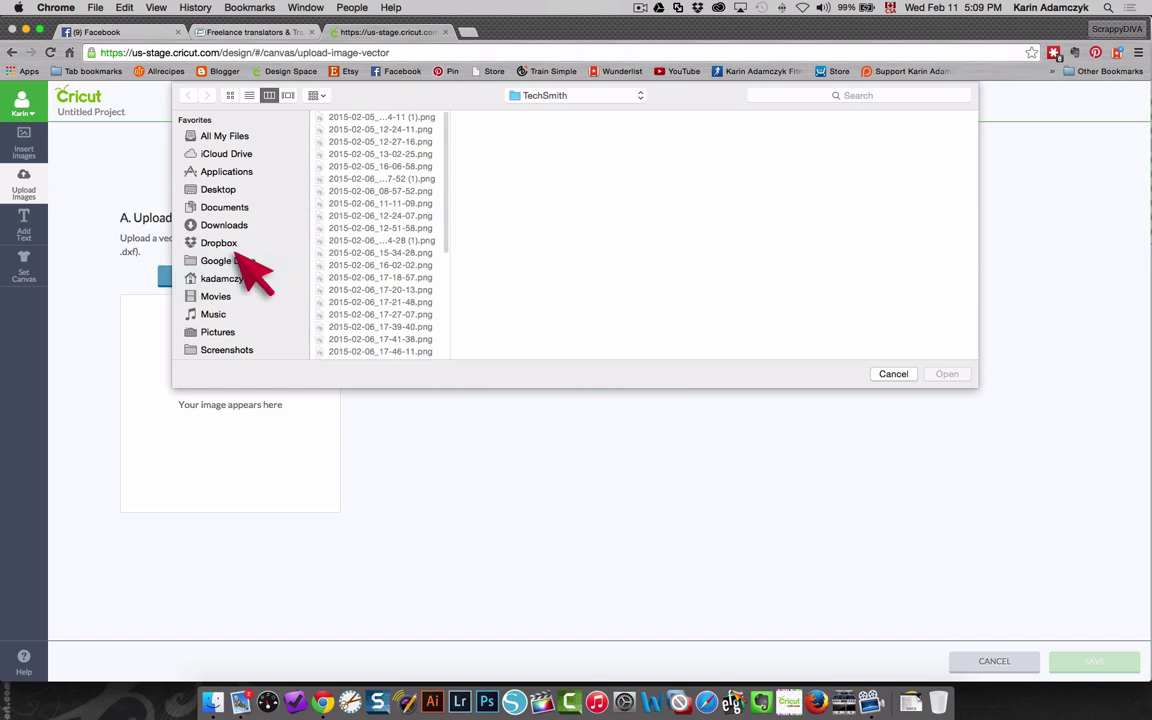
{"action": "scroll", "coordinate": [245, 250], "scroll_direction": "down", "scroll_amount": 5}
{"action": "scroll", "coordinate": [240, 255], "scroll_direction": "down", "scroll_amount": 2}
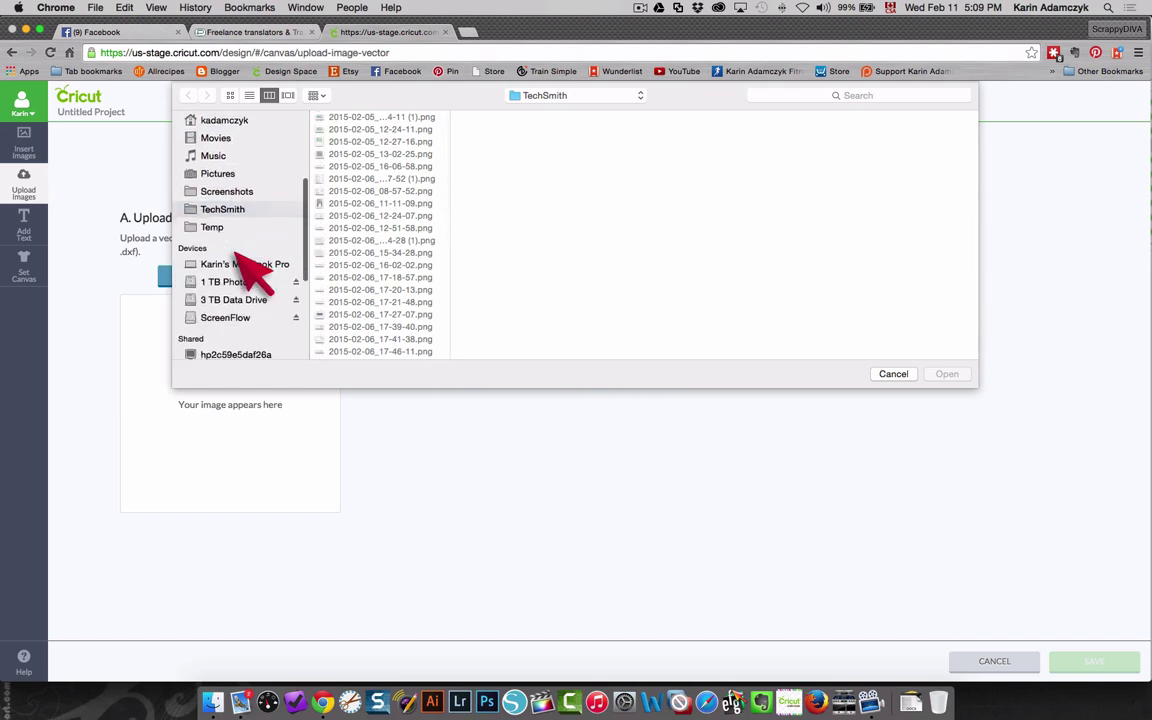
{"action": "left_click", "coordinate": [226, 298]}
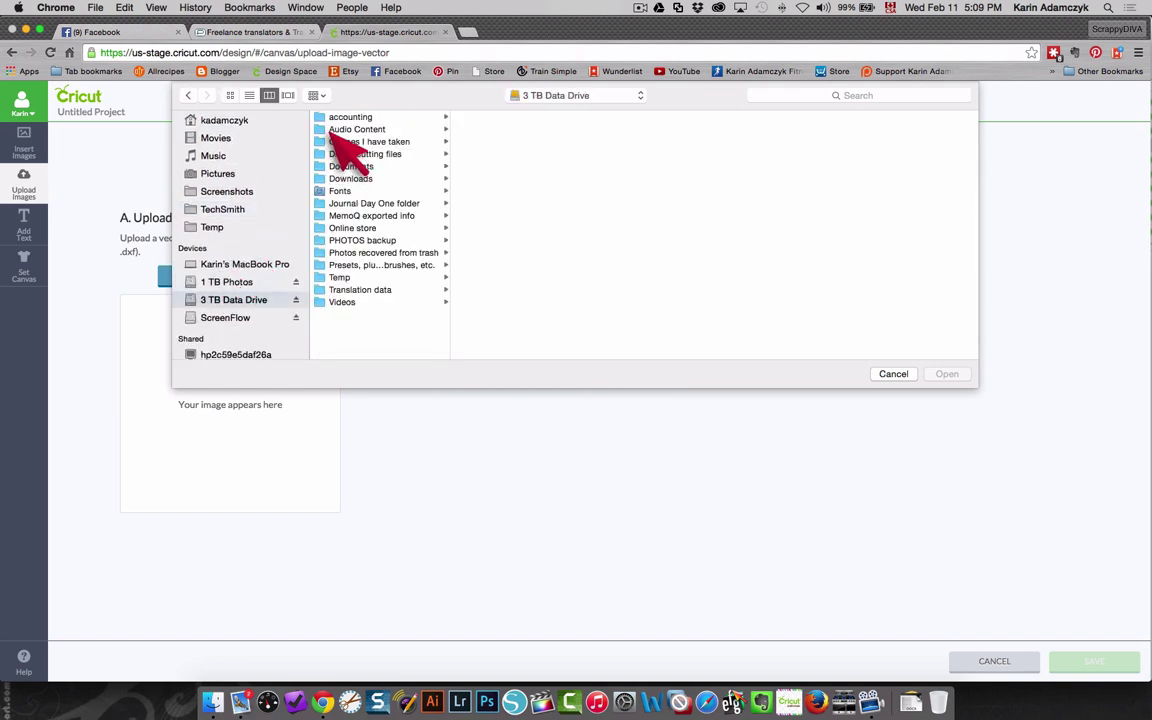
{"action": "left_click", "coordinate": [345, 153]}
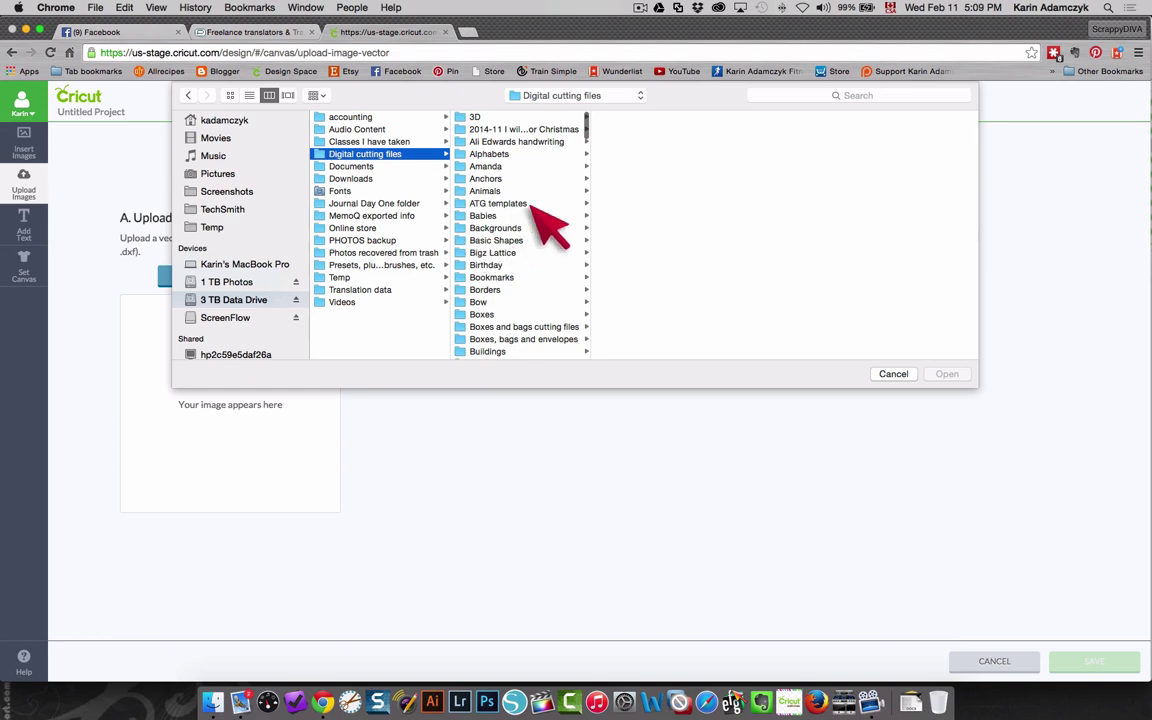
{"action": "left_click", "coordinate": [486, 190]}
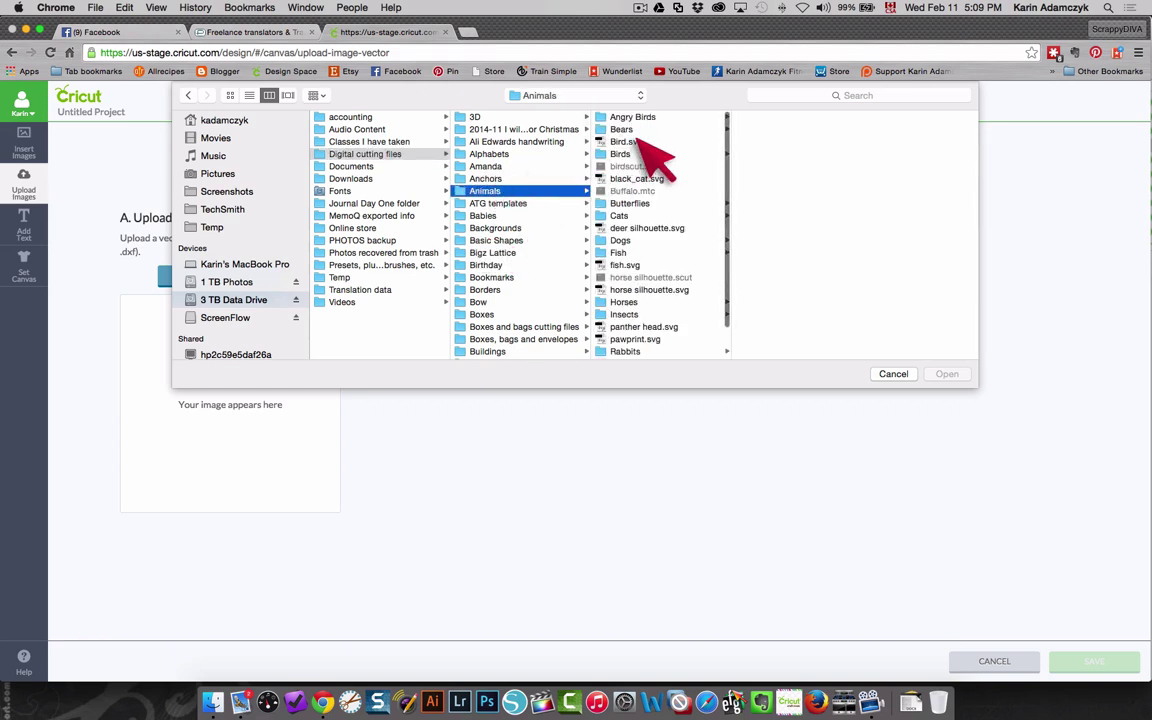
{"action": "left_click", "coordinate": [636, 178]}
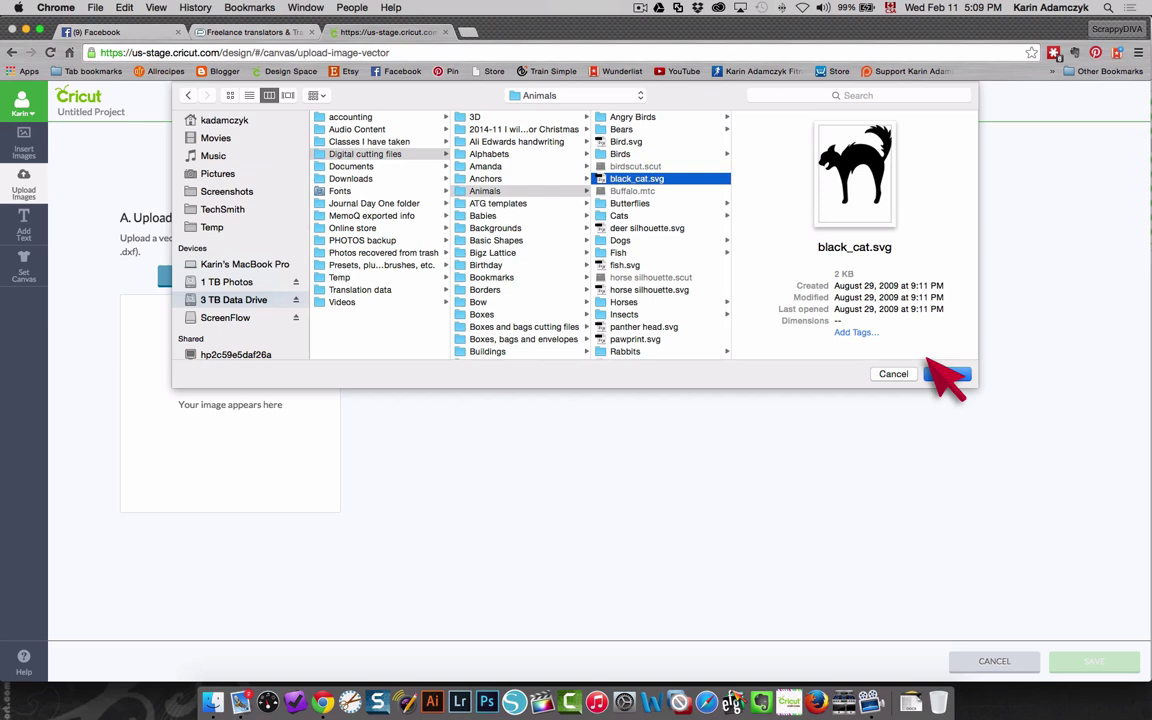
{"action": "left_click", "coordinate": [940, 372]}
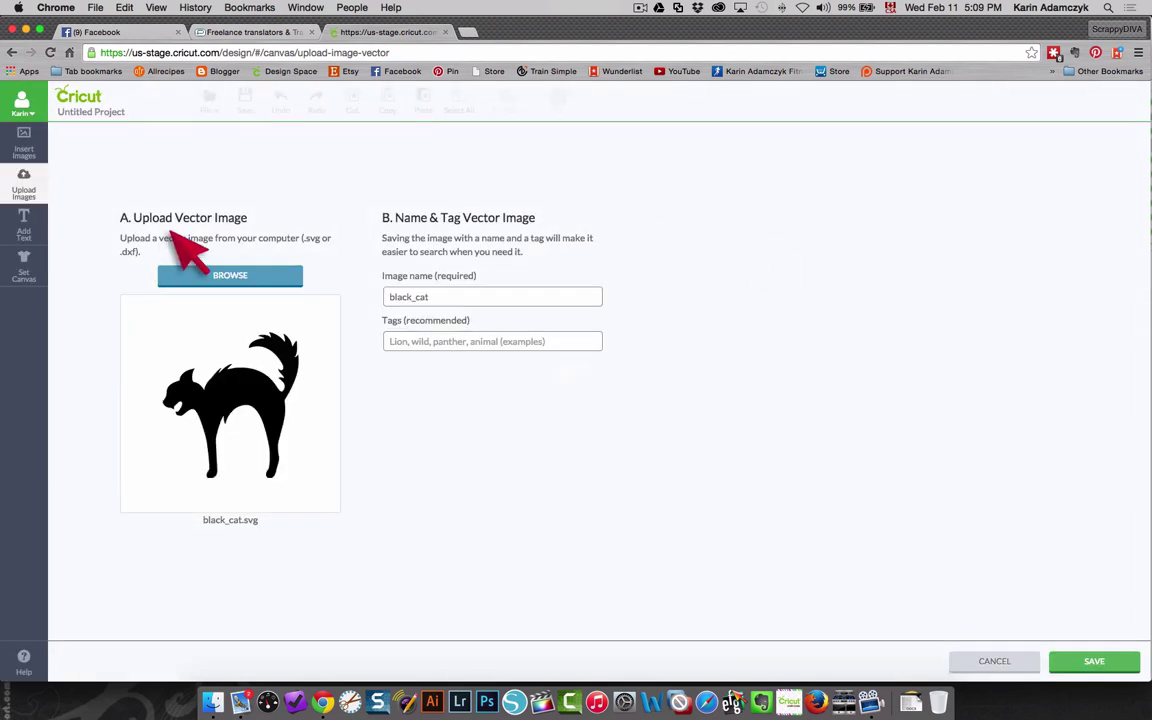
{"action": "left_click", "coordinate": [1092, 655]}
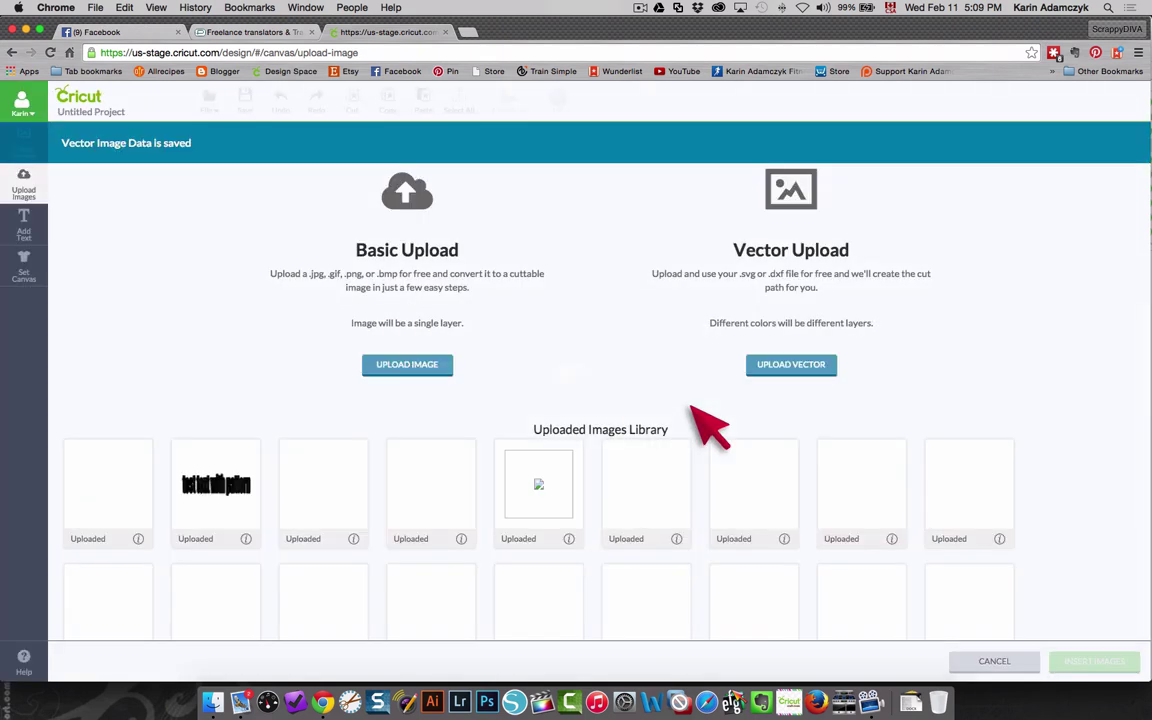
{"action": "left_click", "coordinate": [100, 445]}
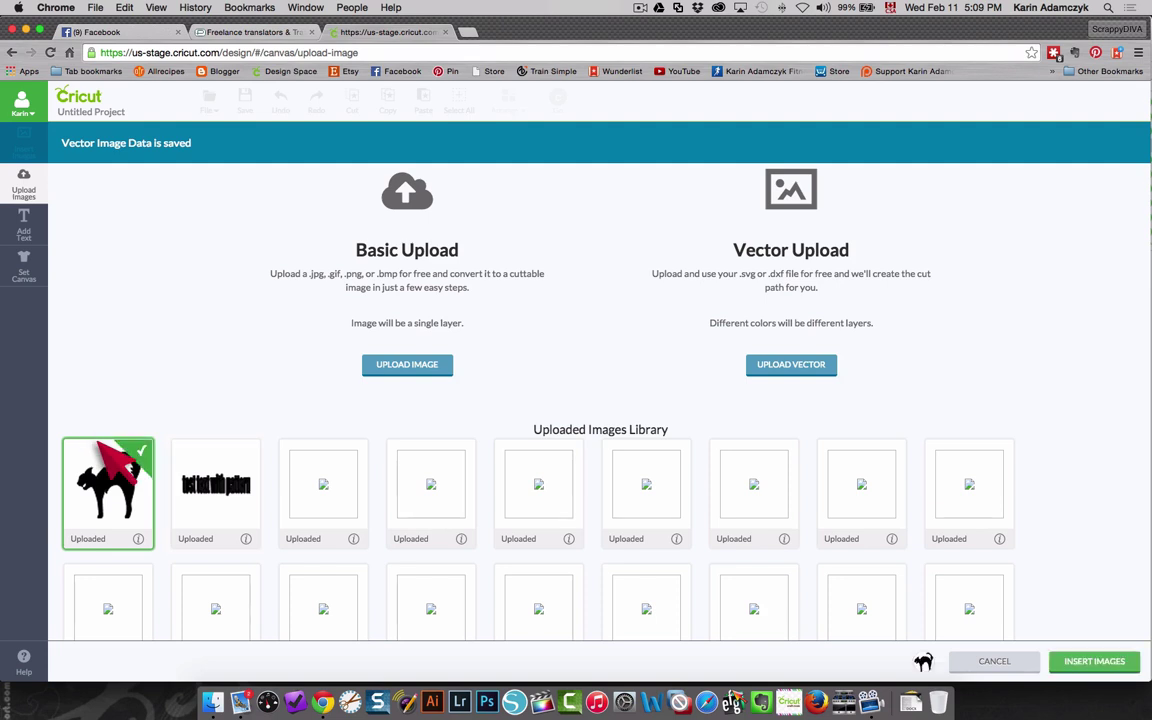
Place the cat, enlarge it to 6.66 × 7.15 in, rotate it to 357°, and preview the mats
{"action": "left_click", "coordinate": [1092, 658]}
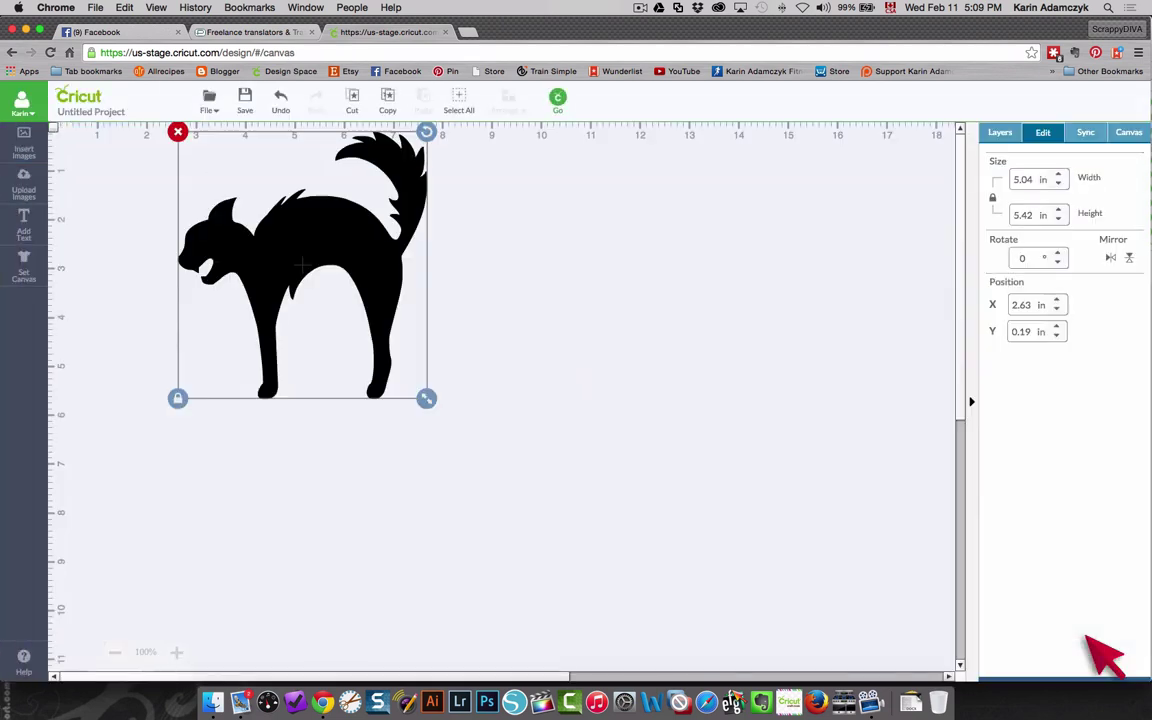
{"action": "left_click_drag", "start_coordinate": [298, 222], "coordinate": [283, 311]}
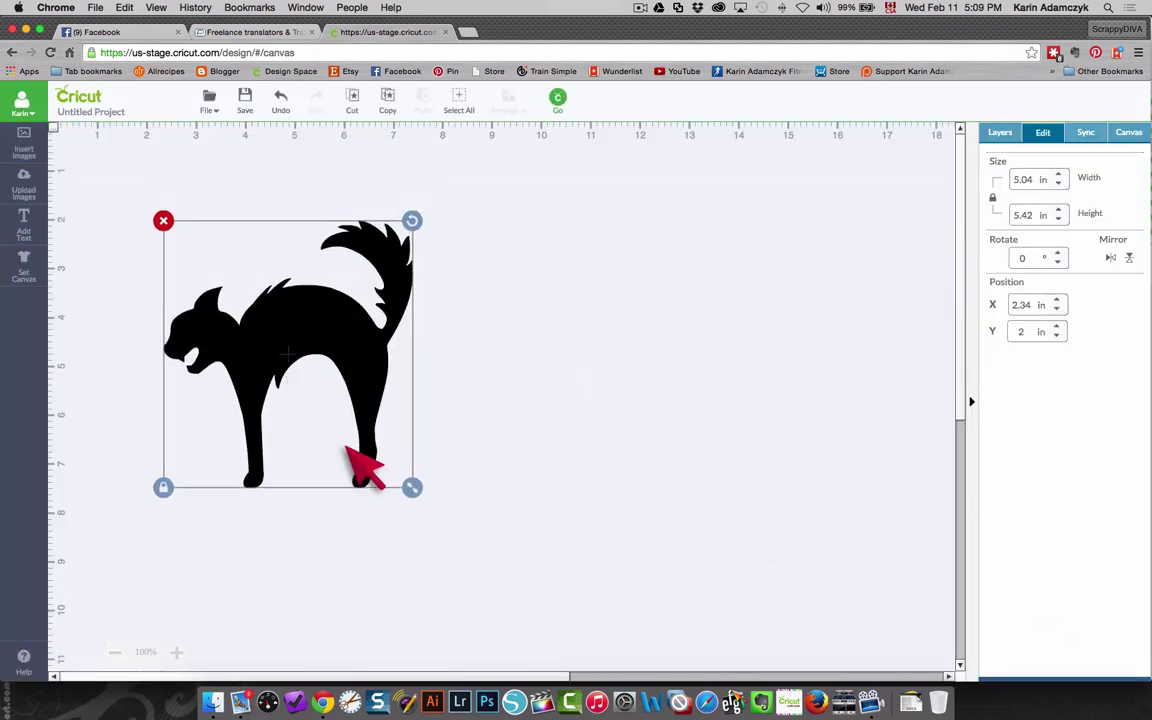
{"action": "left_click_drag", "start_coordinate": [400, 466], "coordinate": [579, 560]}
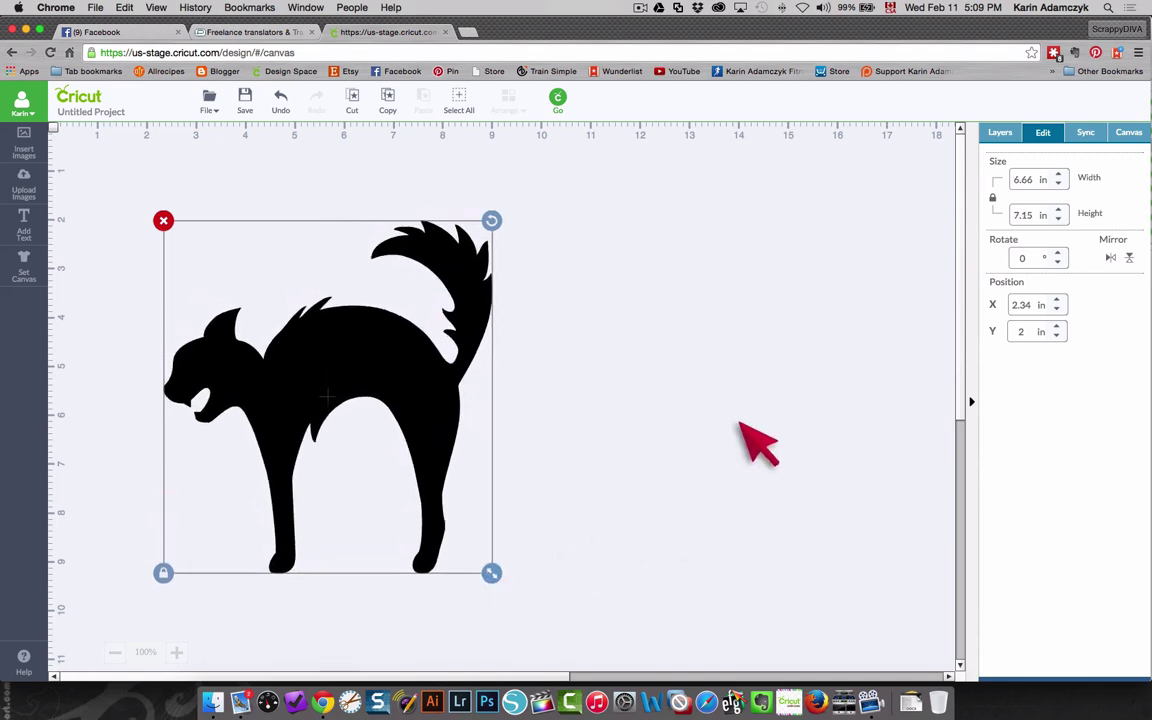
{"action": "left_click_drag", "start_coordinate": [396, 358], "coordinate": [372, 329]}
{"action": "mouse_move", "coordinate": [452, 168]}
{"action": "left_mouse_down"}
{"action": "mouse_move", "coordinate": [390, 150]}
{"action": "mouse_move", "coordinate": [468, 196]}
{"action": "mouse_move", "coordinate": [459, 182]}
{"action": "left_mouse_up"}
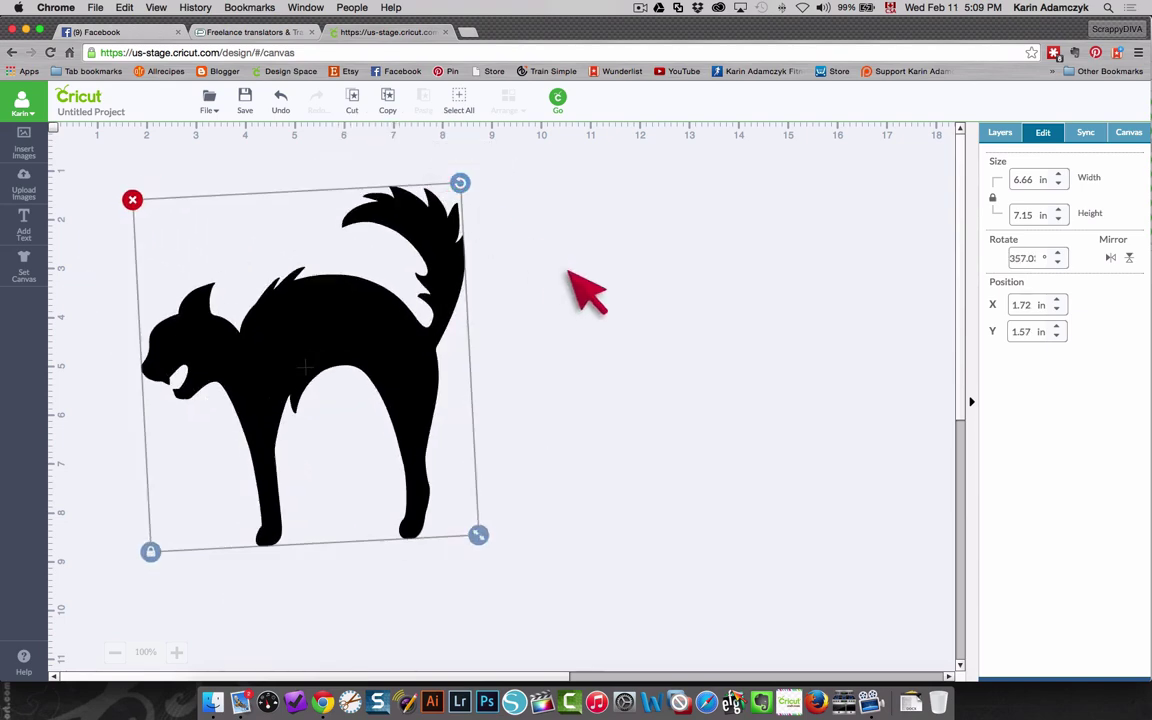
{"action": "left_click", "coordinate": [552, 86]}
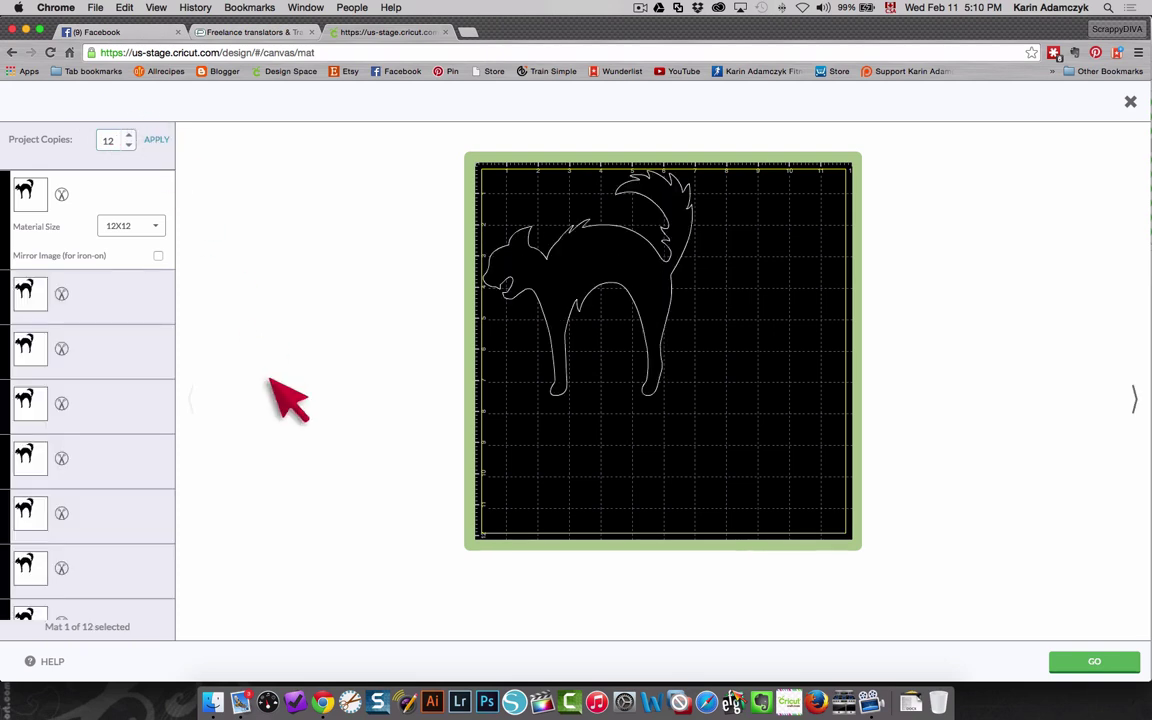
{"action": "scroll", "coordinate": [40, 387], "scroll_direction": "down", "scroll_amount": 3}
{"action": "scroll", "coordinate": [40, 387], "scroll_direction": "down", "scroll_amount": 2}
{"action": "scroll", "coordinate": [40, 395], "scroll_direction": "up", "scroll_amount": 6}
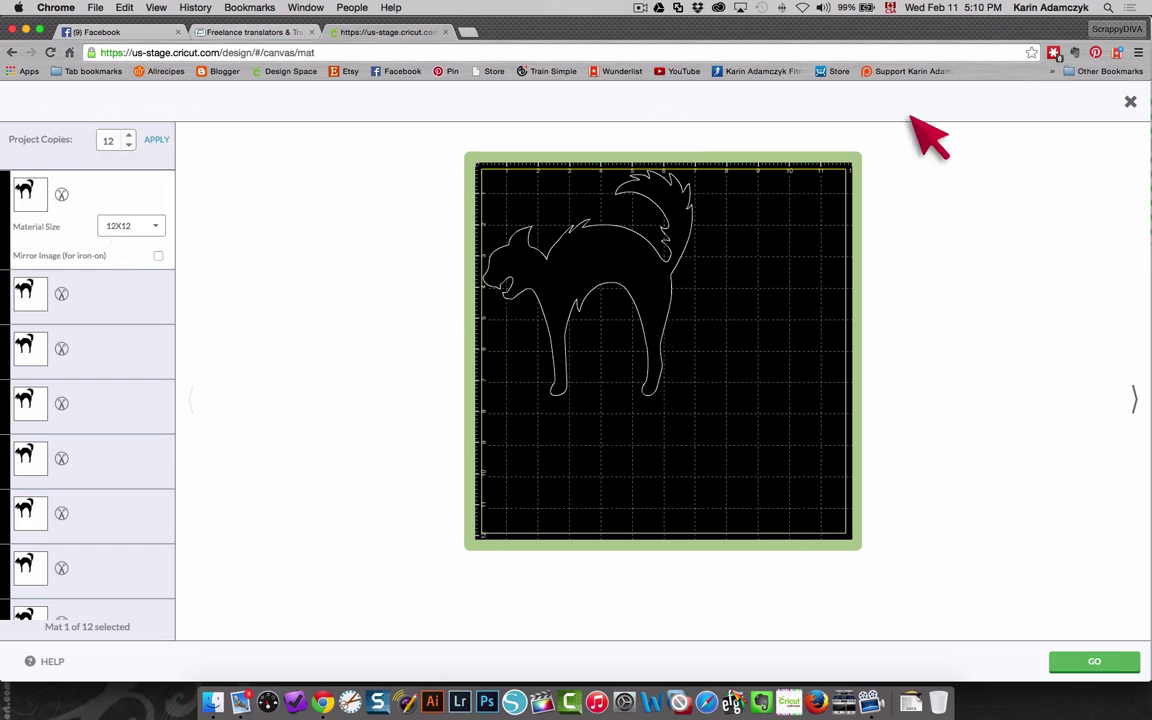
{"action": "key", "text": "Escape"}
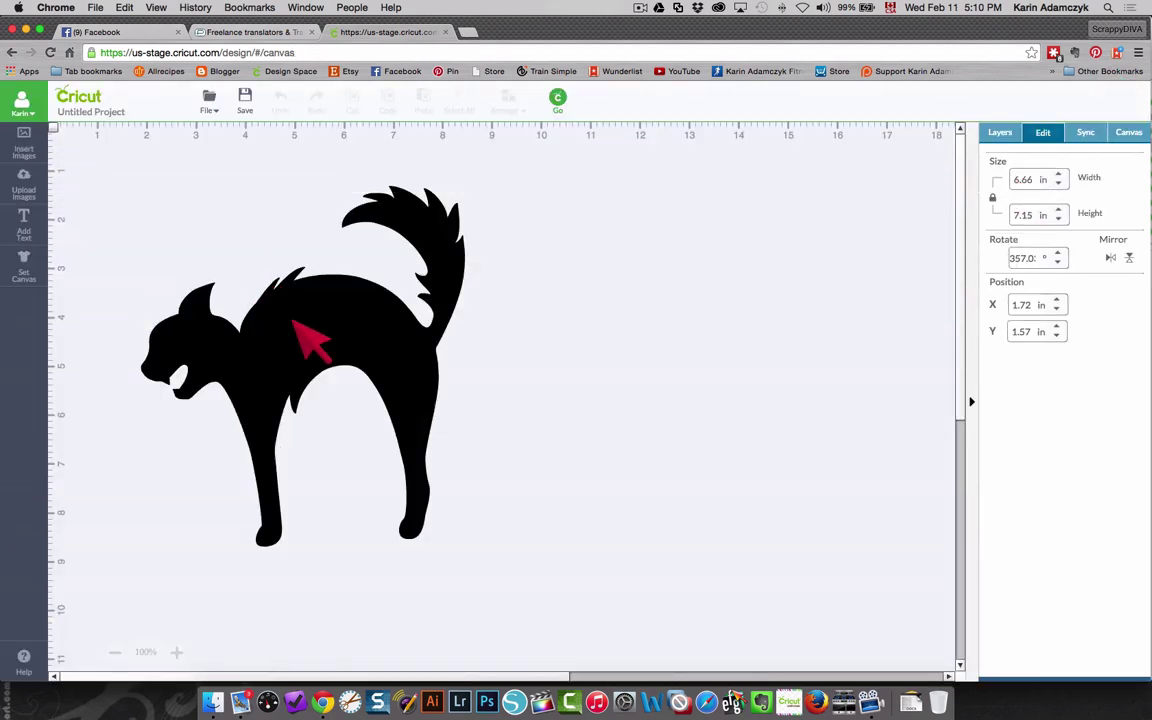
Shrink the cat to about 2.61 × 2.8 in and set project copies to 30
{"action": "left_click_drag", "start_coordinate": [472, 522], "coordinate": [257, 371]}
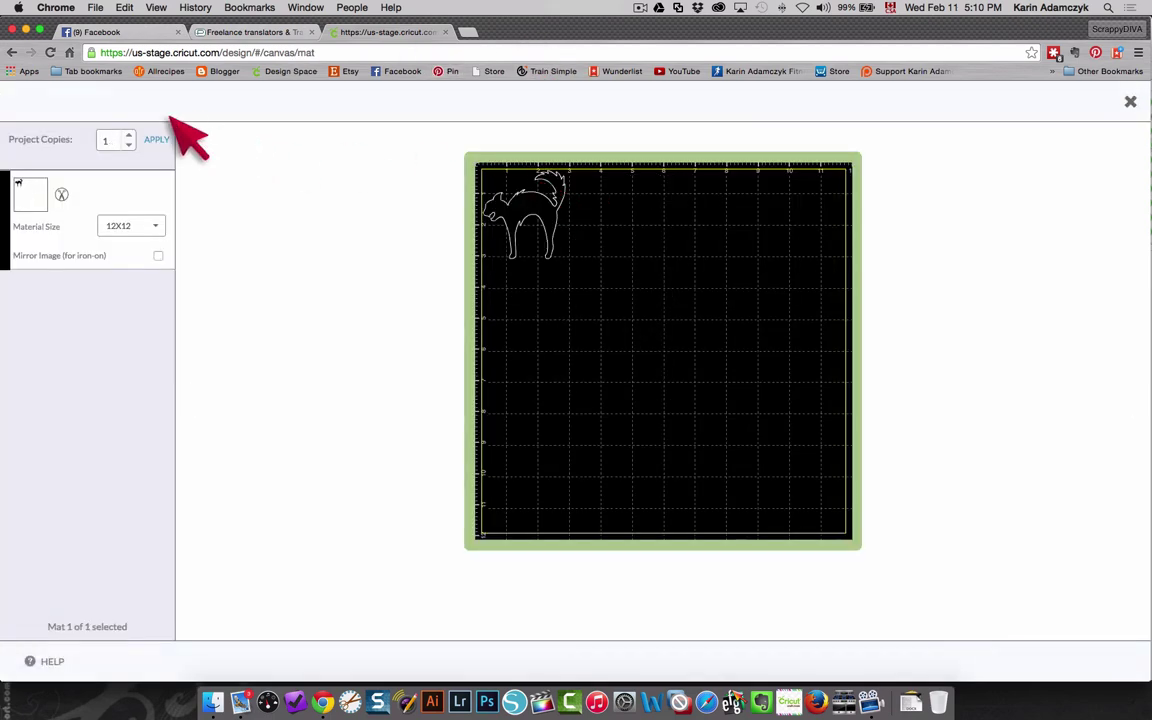
{"action": "double_click", "coordinate": [104, 140]}
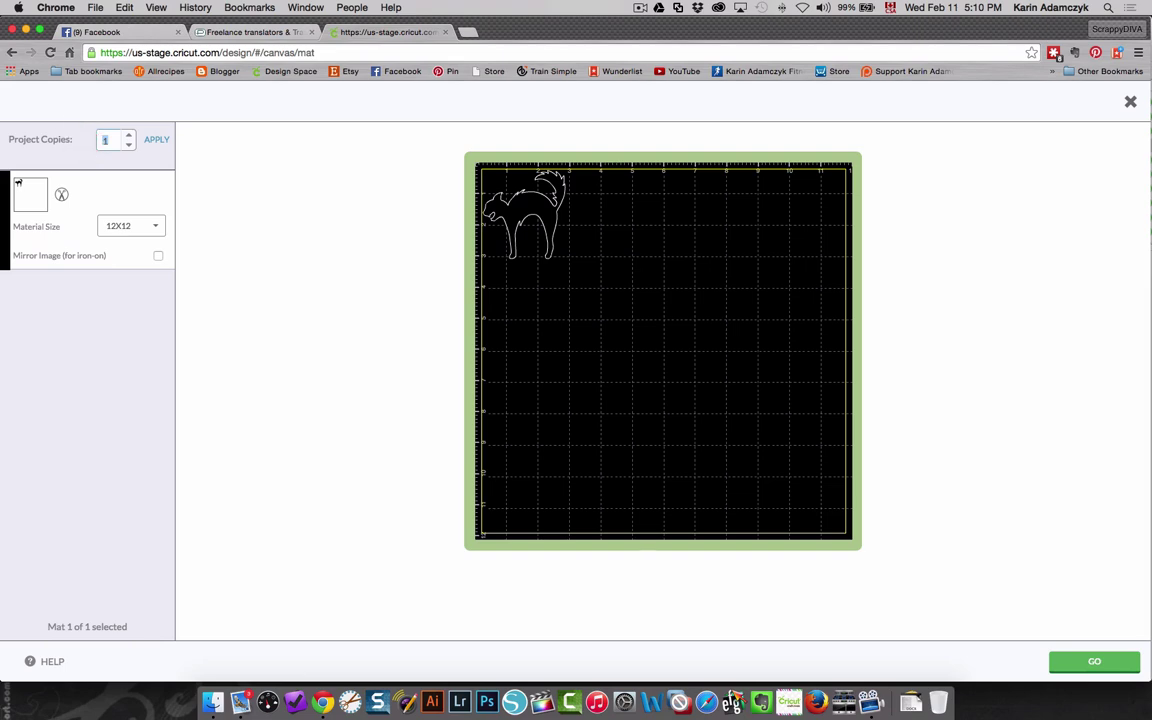
{"action": "left_click", "coordinate": [150, 139]}
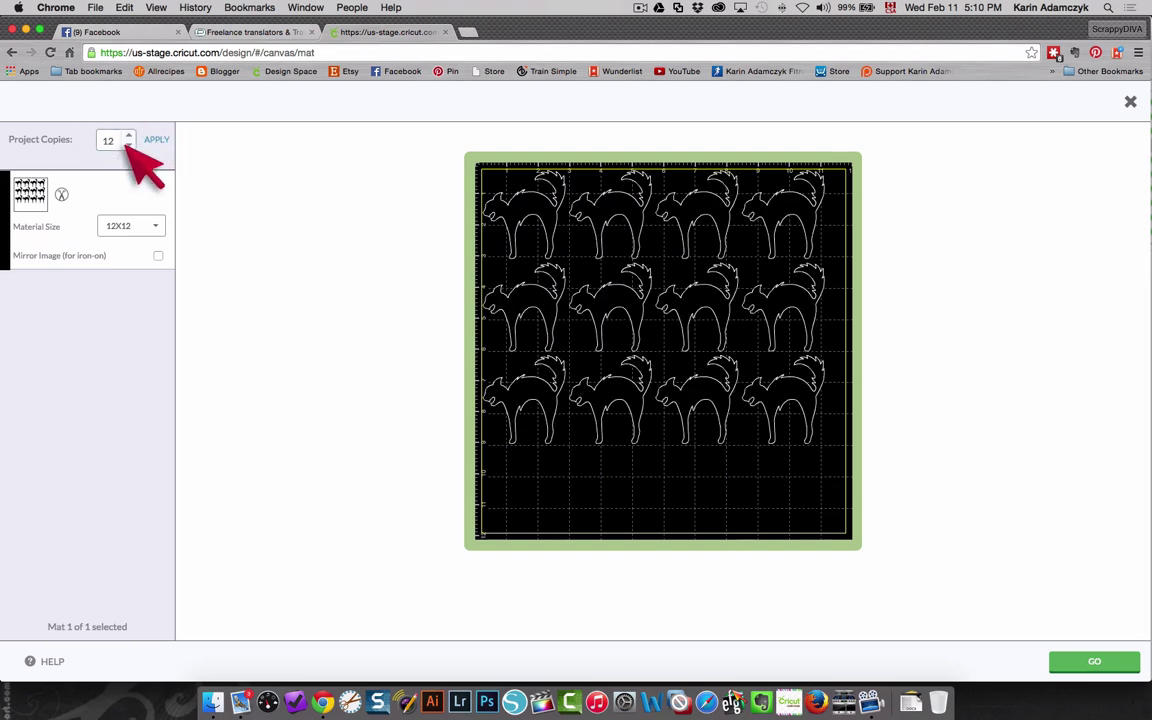
{"action": "left_click", "coordinate": [62, 115]}
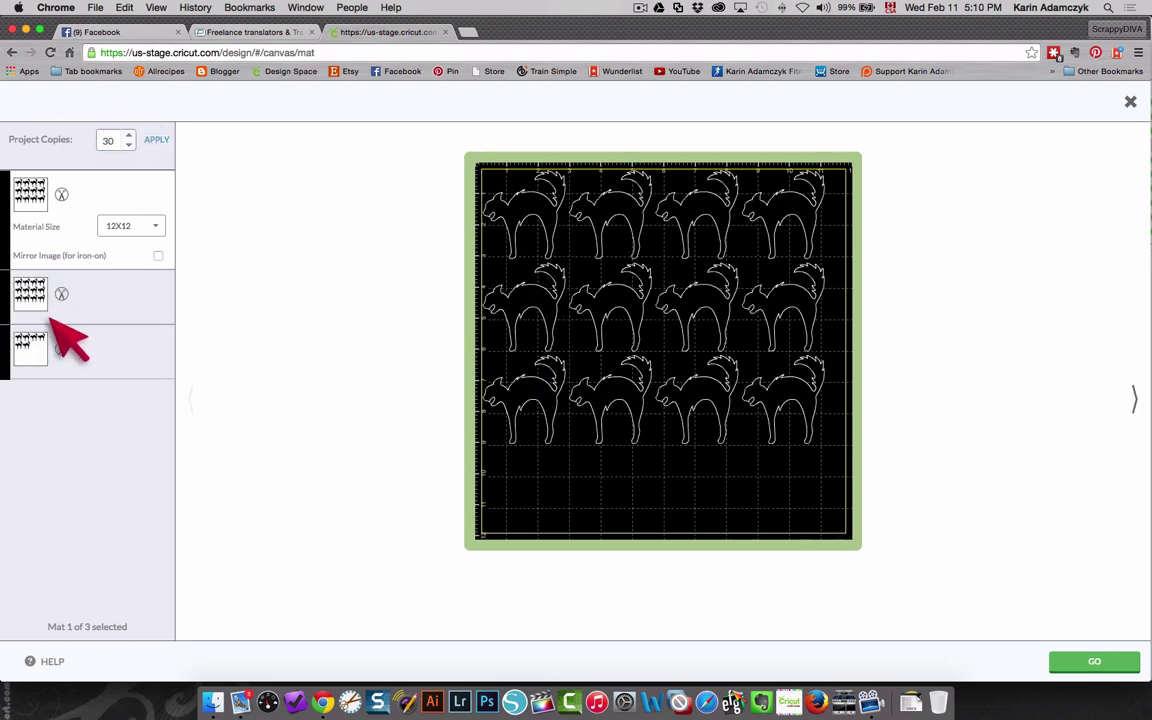
Review the second and third mats, then return to the canvas with the cat selected
{"action": "left_click", "coordinate": [14, 284]}
{"action": "left_click", "coordinate": [20, 336]}
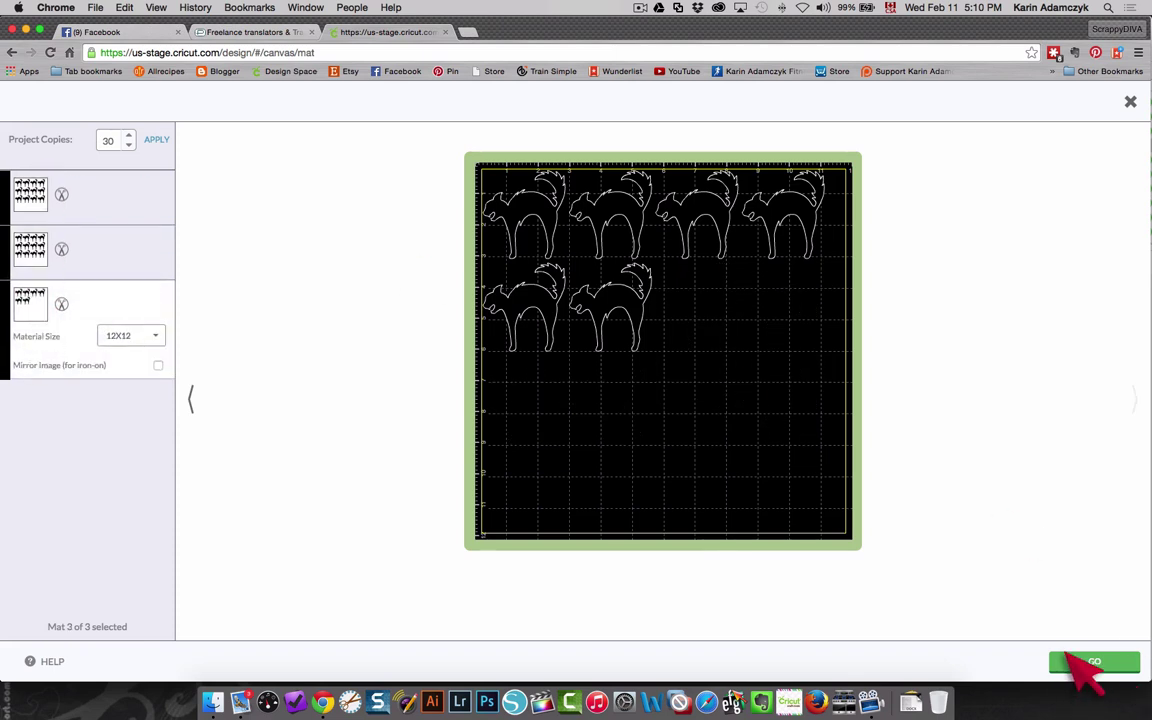
{"action": "left_click", "coordinate": [1124, 86]}
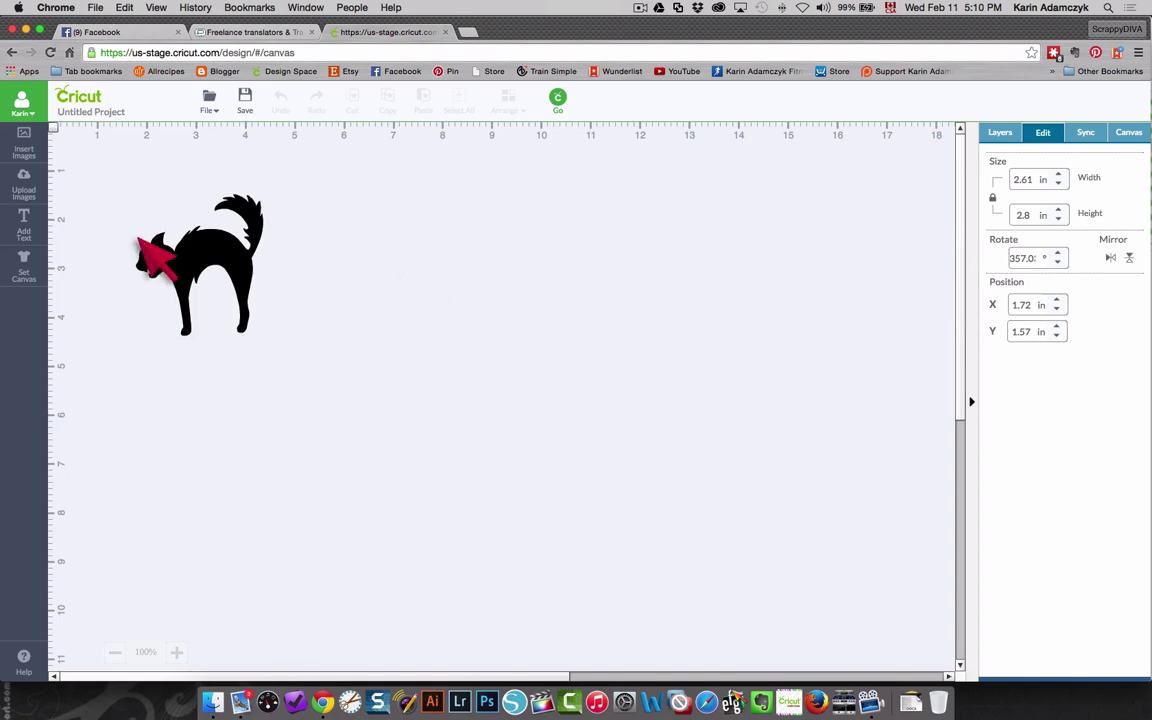
{"action": "left_click", "coordinate": [160, 212]}
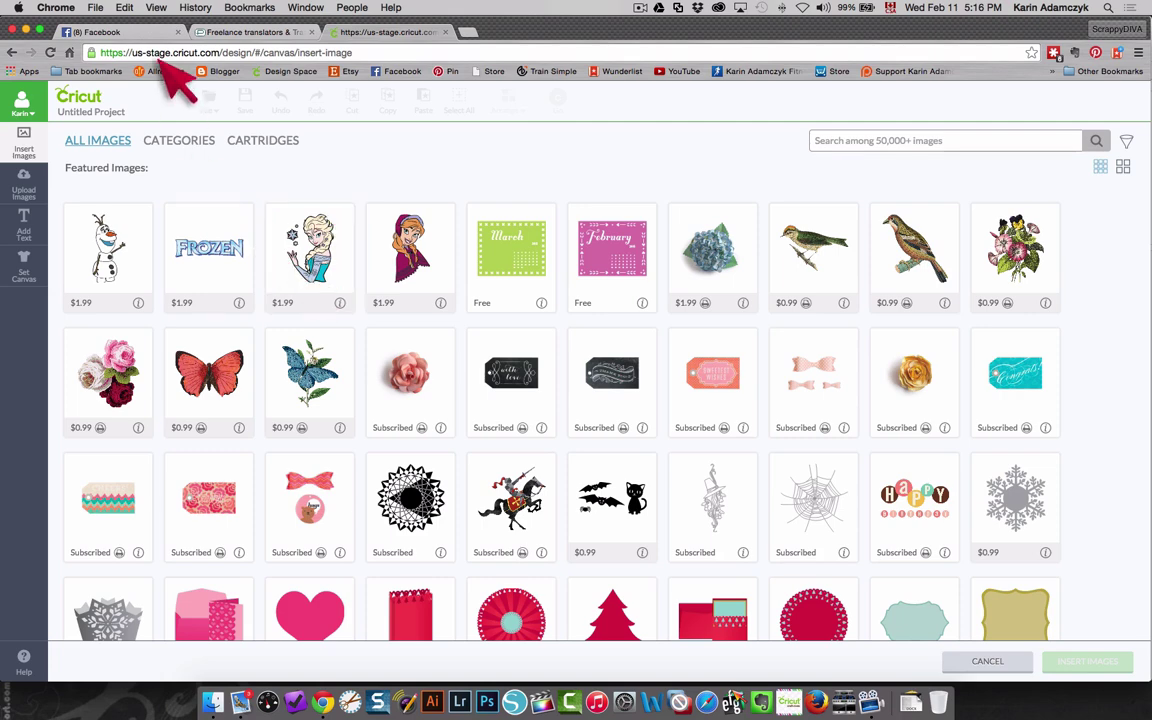
Browse the image library categories down to the Brands section
{"action": "left_click", "coordinate": [176, 135]}
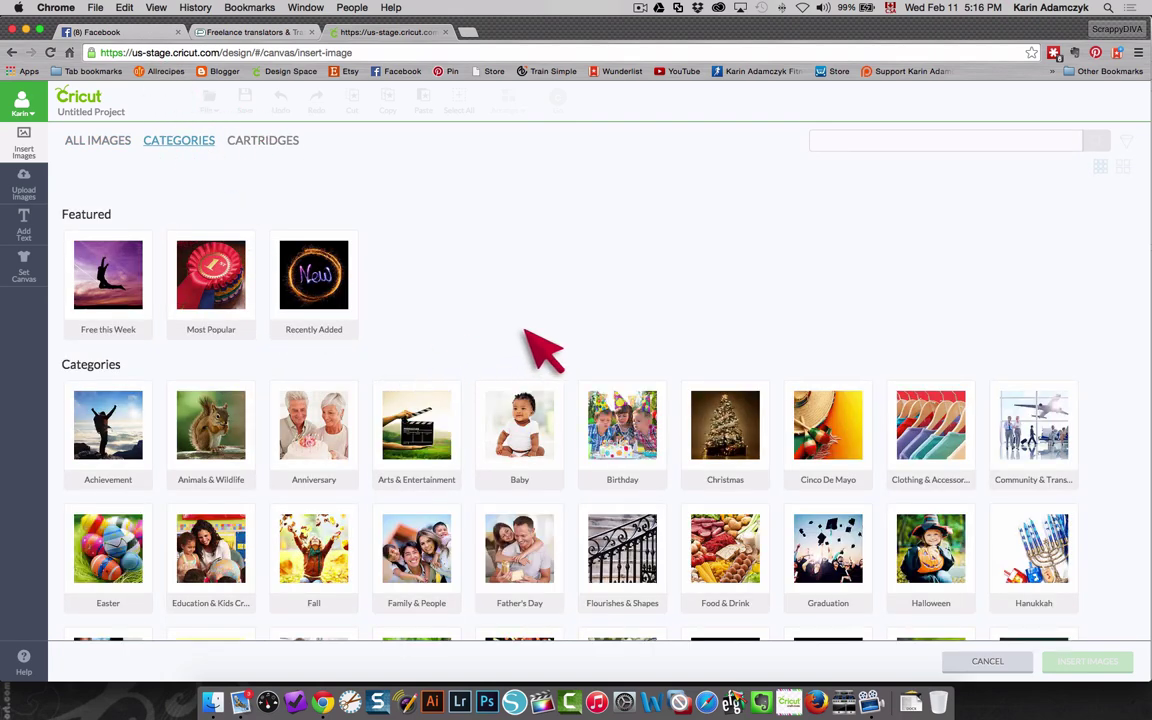
{"action": "scroll", "coordinate": [543, 350], "scroll_direction": "down", "scroll_amount": 10}
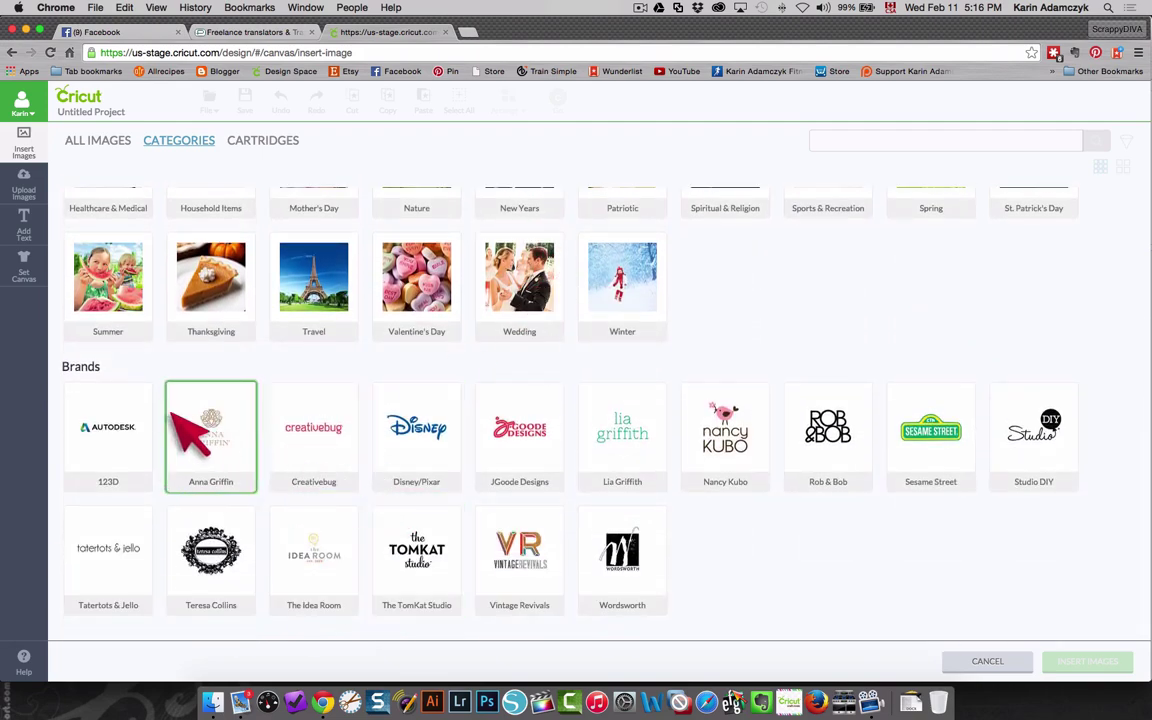
{"action": "scroll", "coordinate": [450, 395], "scroll_direction": "up", "scroll_amount": 5}
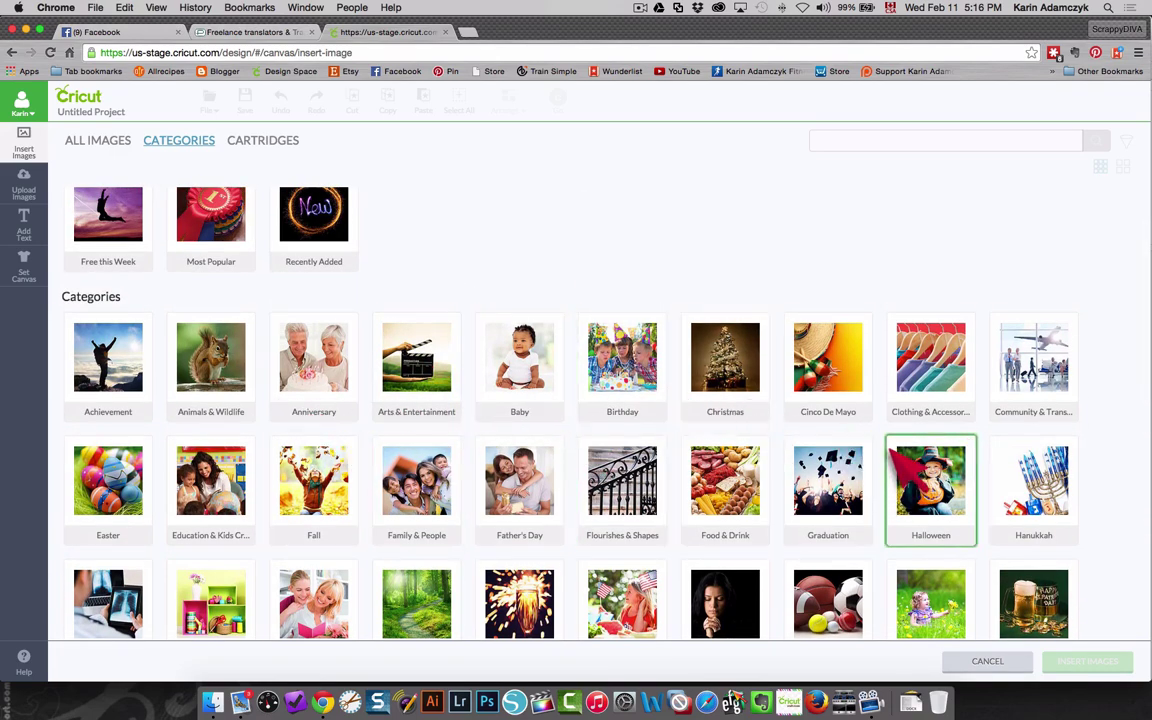
{"action": "scroll", "coordinate": [689, 463], "scroll_direction": "down", "scroll_amount": 3}
{"action": "scroll", "coordinate": [697, 505], "scroll_direction": "down", "scroll_amount": 5}
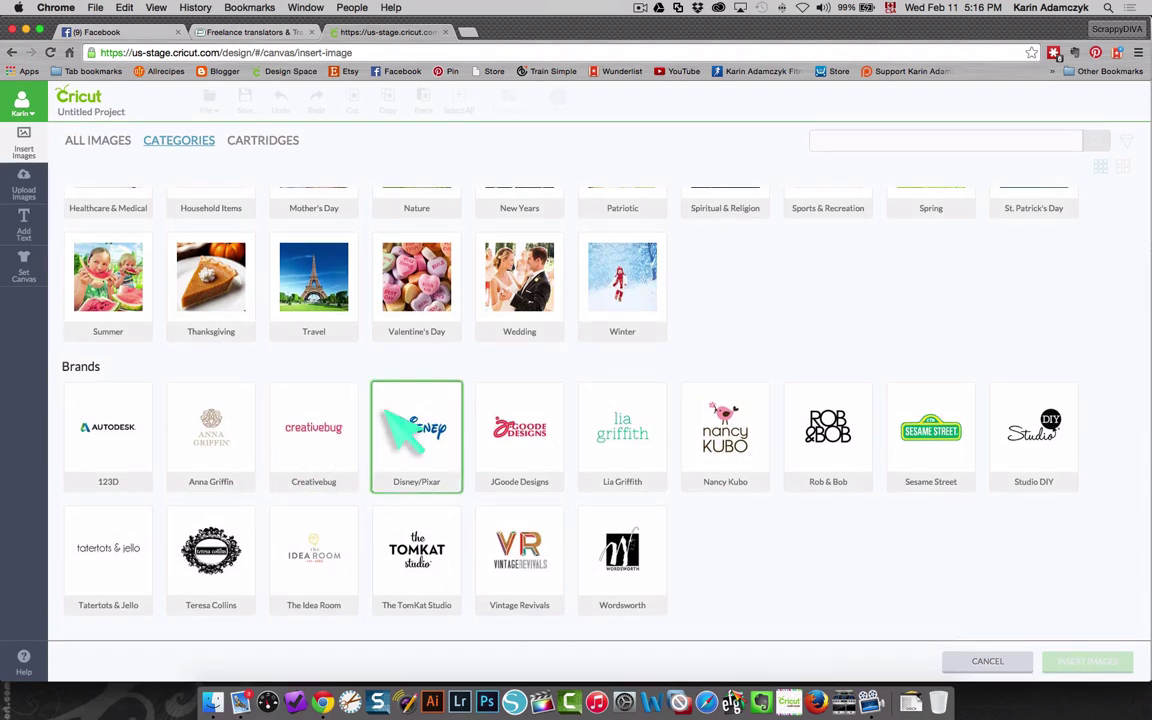
View the Disney/Pixar brand images, then go back to All Images
{"action": "left_click", "coordinate": [410, 430]}
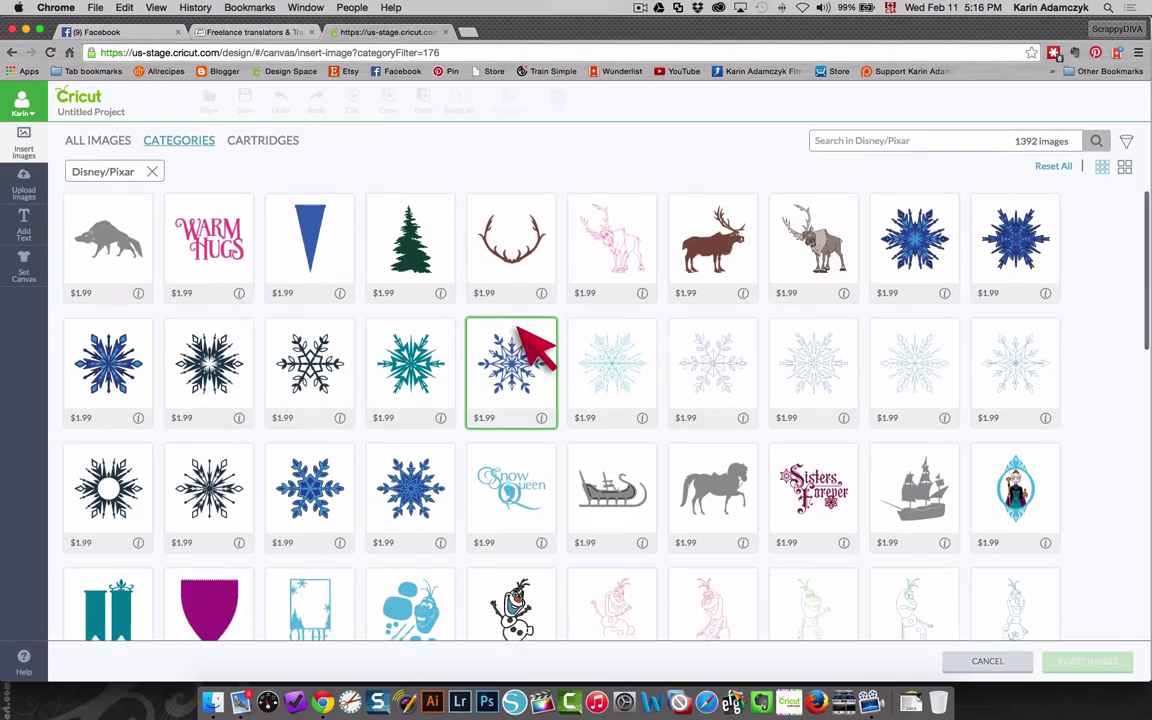
{"action": "scroll", "coordinate": [522, 330], "scroll_direction": "down", "scroll_amount": 5}
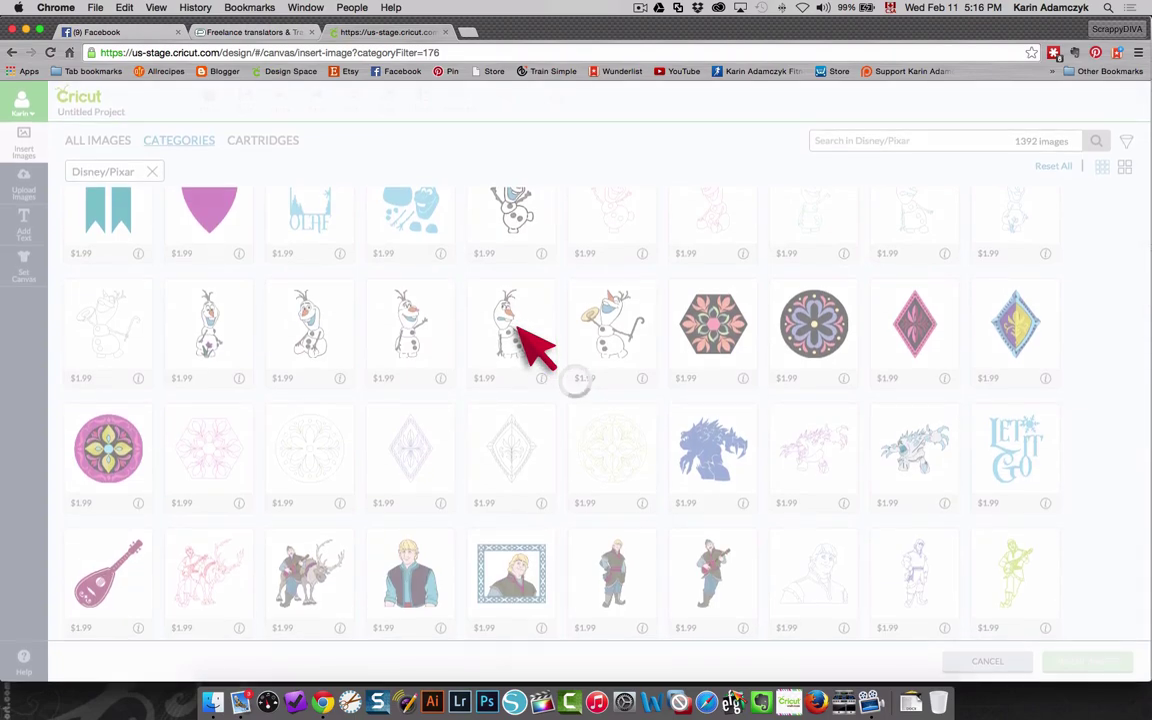
{"action": "scroll", "coordinate": [530, 345], "scroll_direction": "down", "scroll_amount": 15}
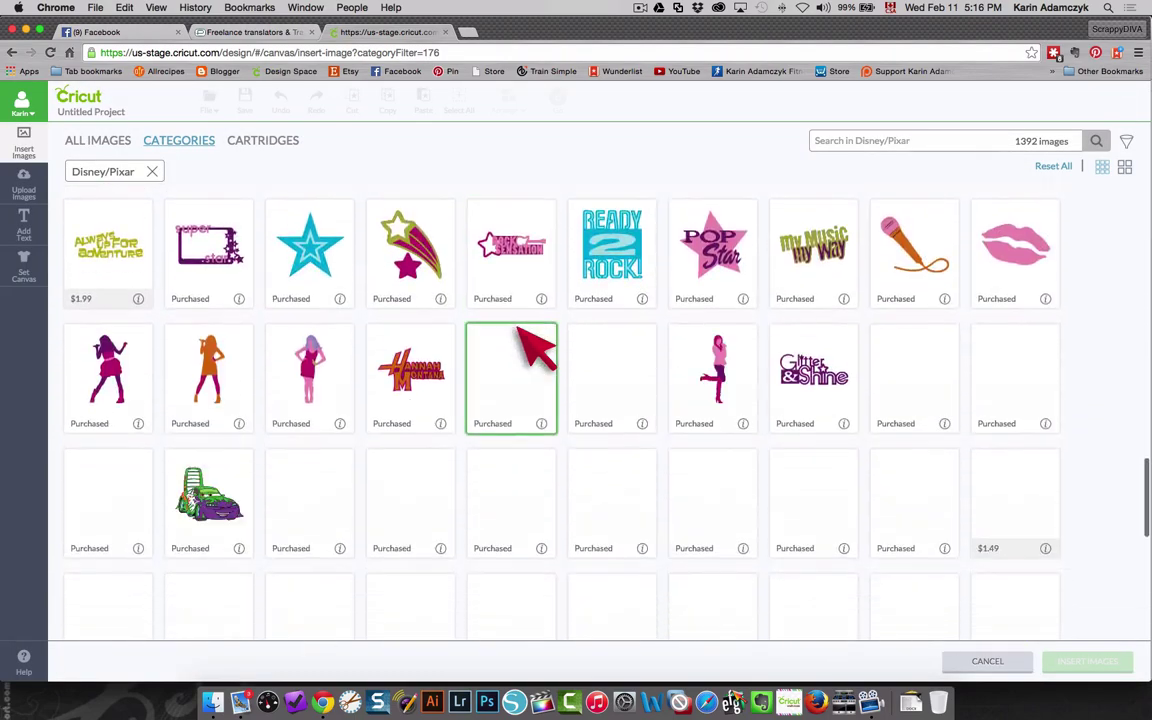
{"action": "scroll", "coordinate": [530, 340], "scroll_direction": "up", "scroll_amount": 15}
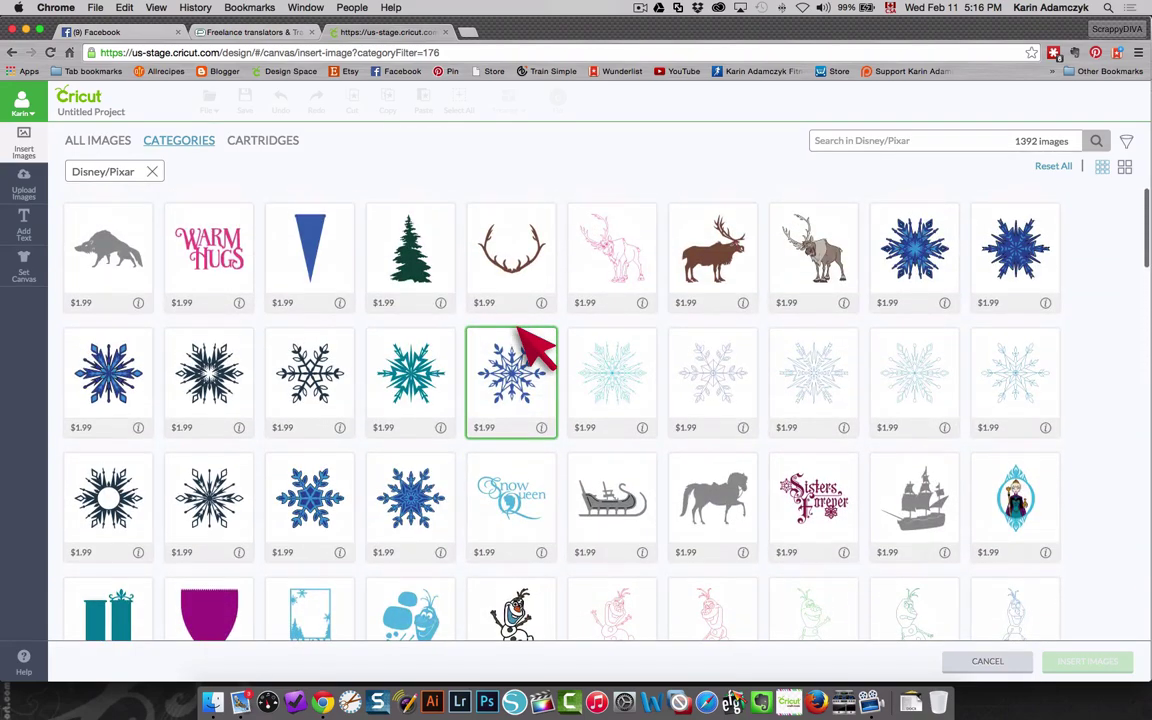
{"action": "left_click", "coordinate": [147, 145]}
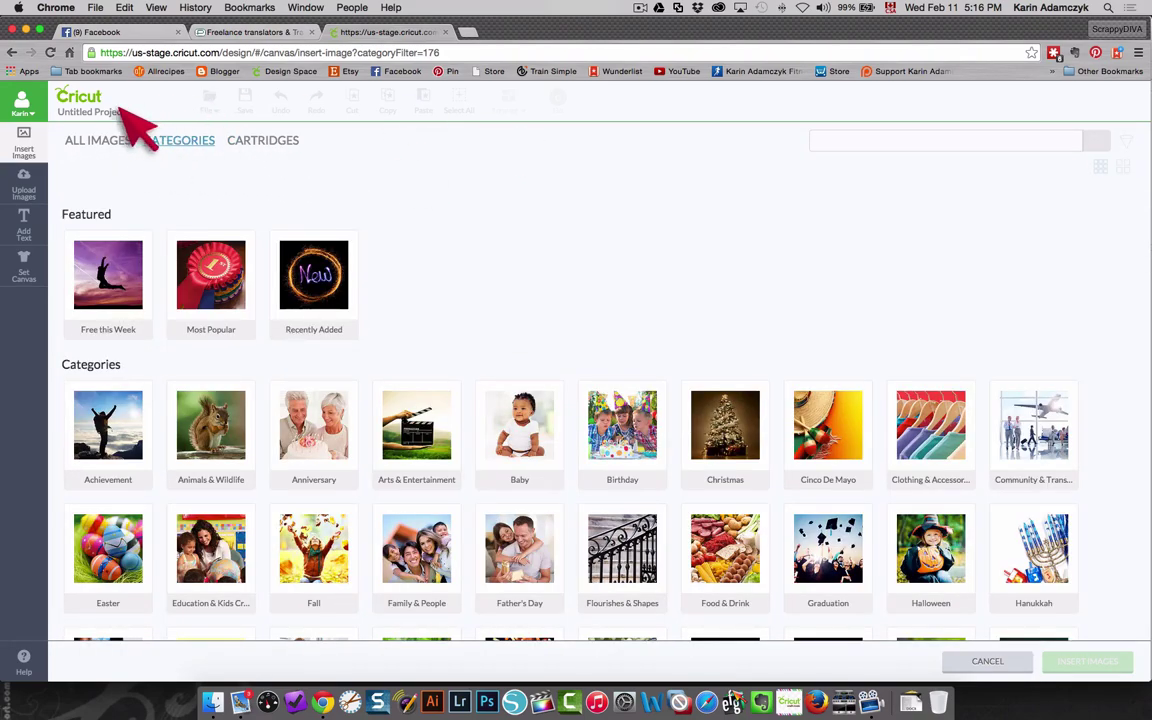
{"action": "left_click", "coordinate": [95, 138]}
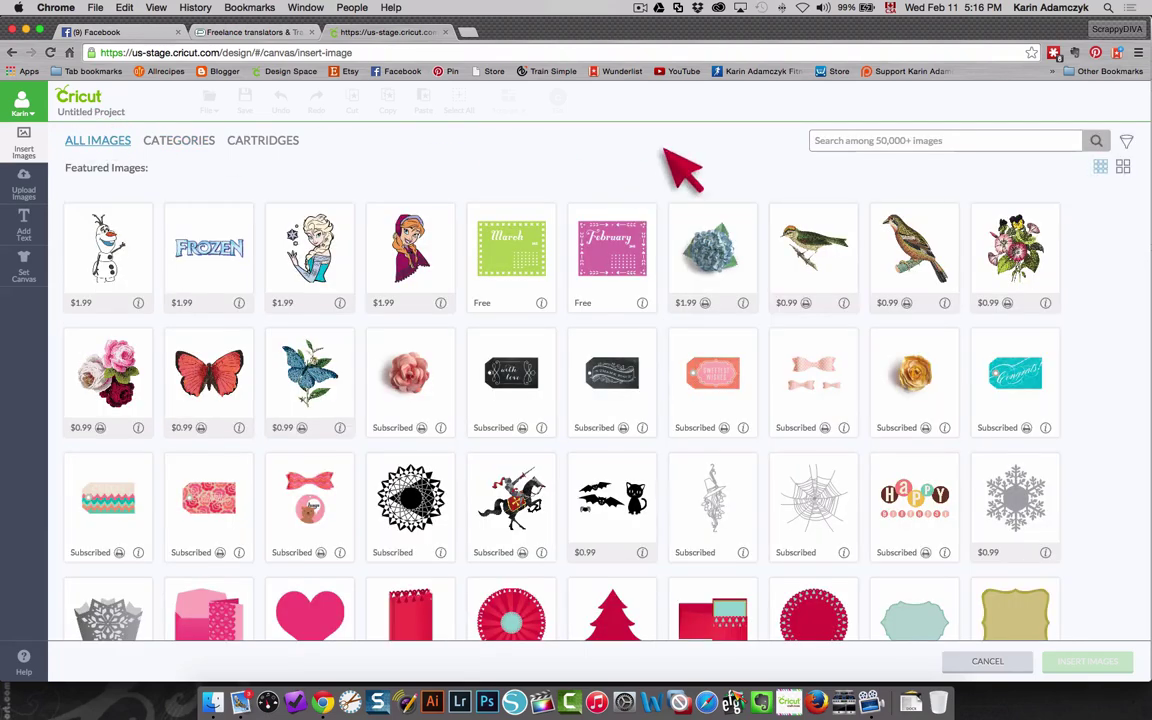
{"action": "left_click", "coordinate": [1100, 167]}
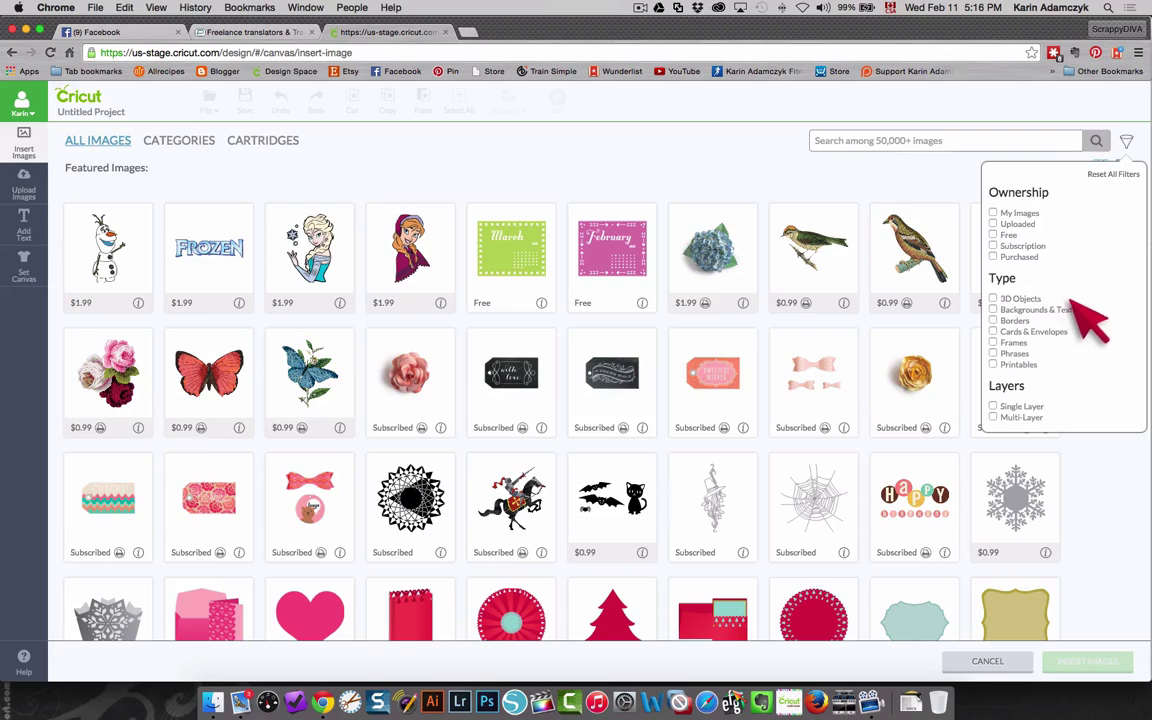
{"action": "left_click", "coordinate": [990, 298]}
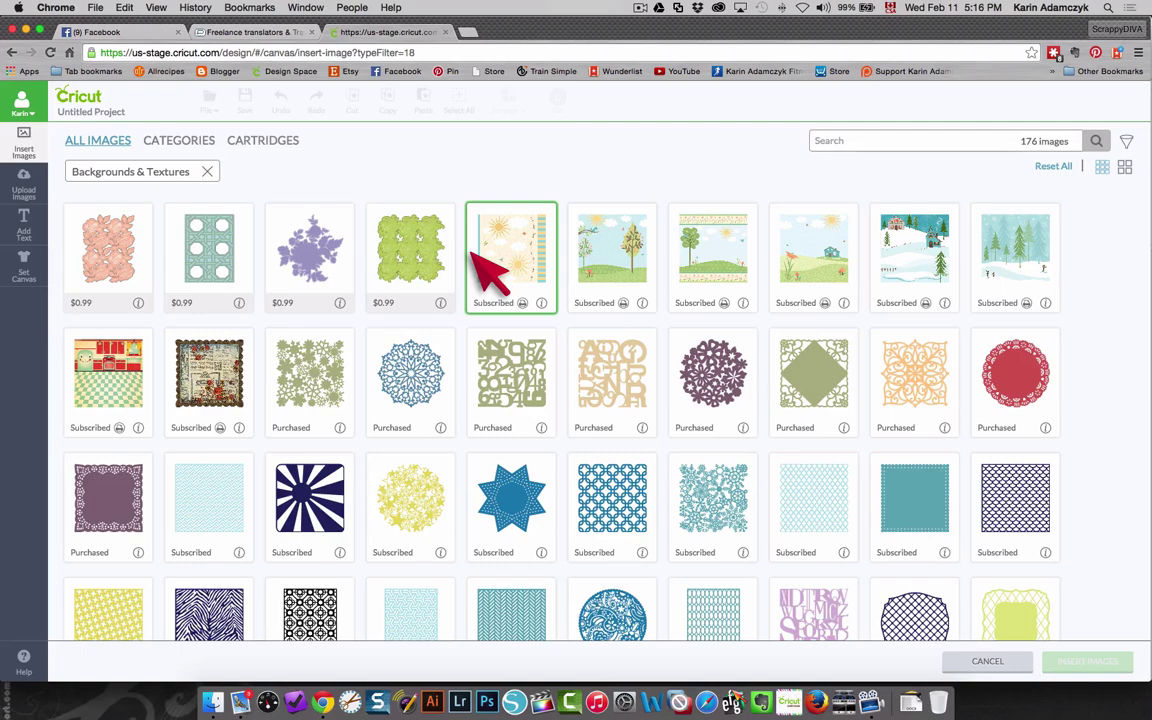
{"action": "scroll", "coordinate": [506, 380], "scroll_direction": "down", "scroll_amount": 5}
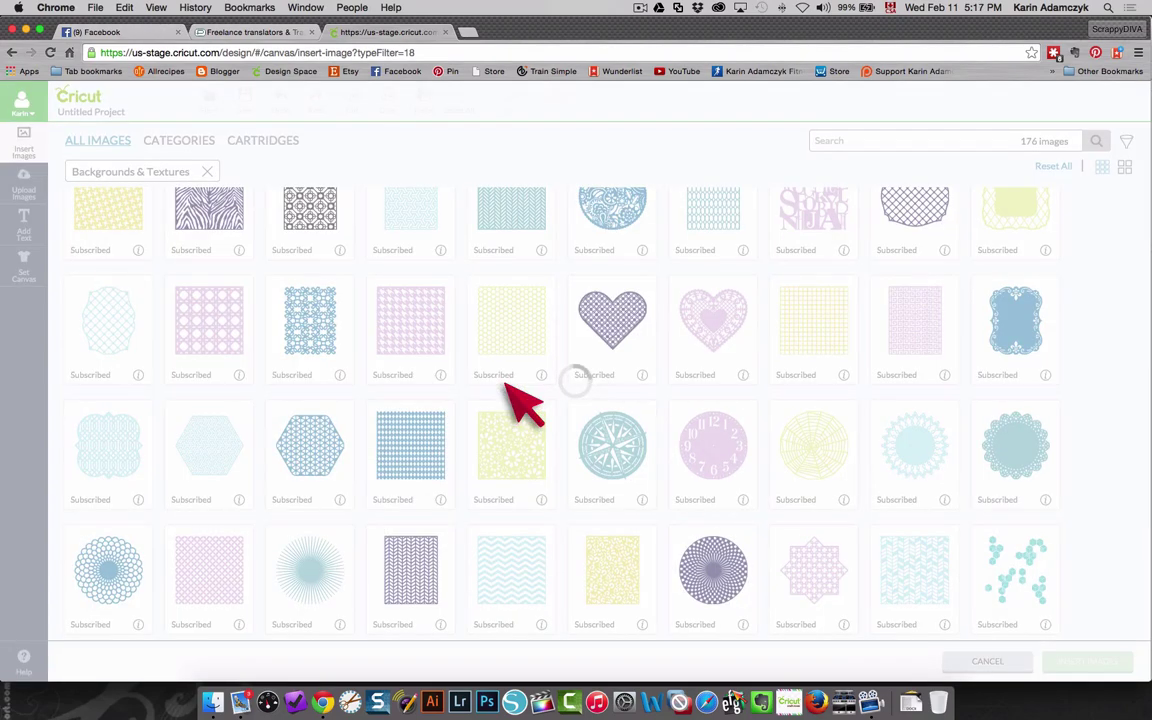
{"action": "scroll", "coordinate": [495, 315], "scroll_direction": "down", "scroll_amount": 10}
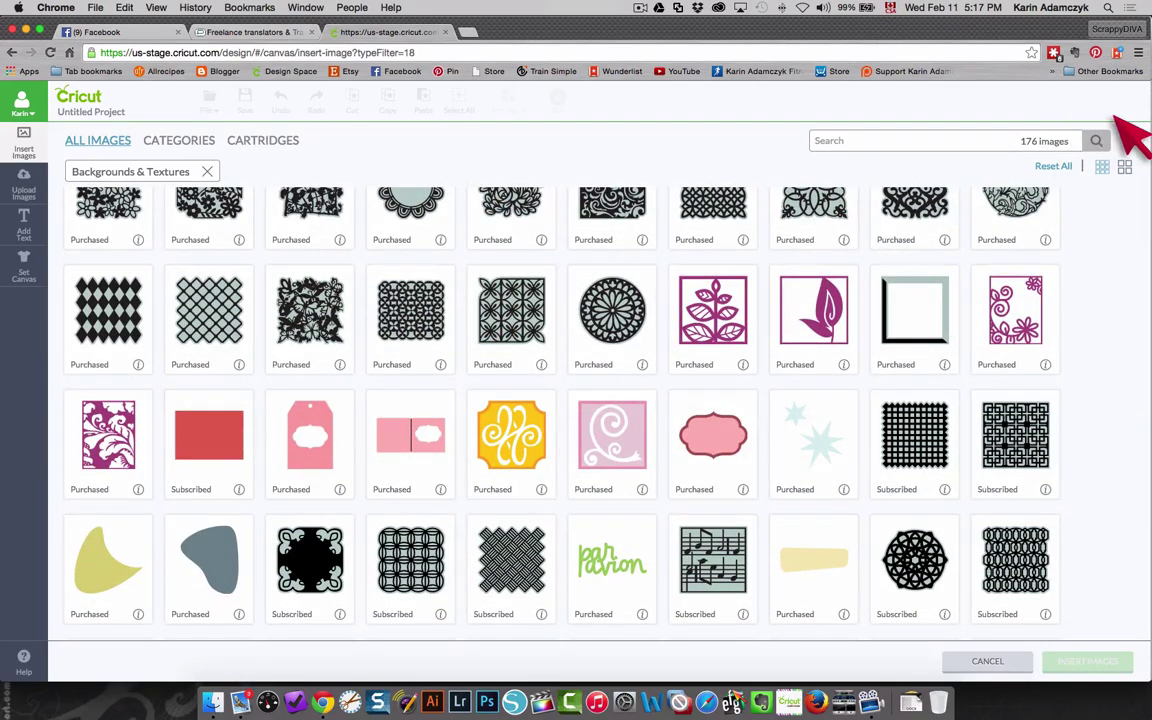
Search cartridges for 'teen' and select the purple-outfitted doll in Paper Dolls Teen Scene
{"action": "left_click", "coordinate": [1052, 160]}
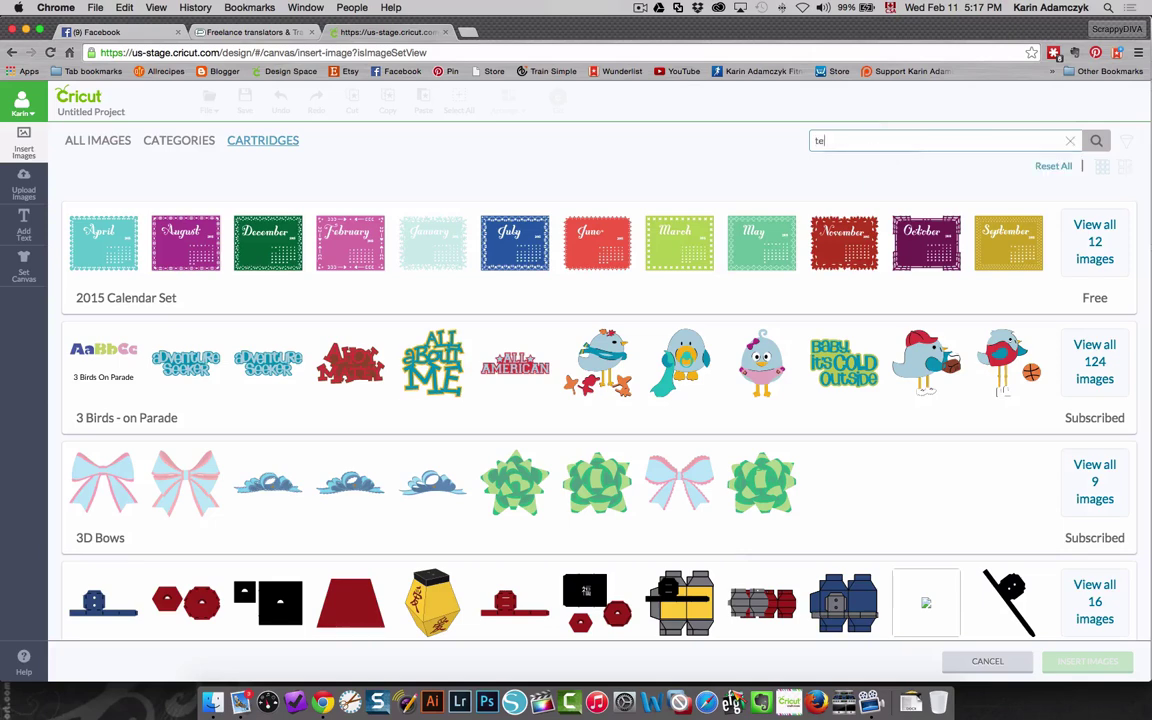
{"action": "key", "text": "Return"}
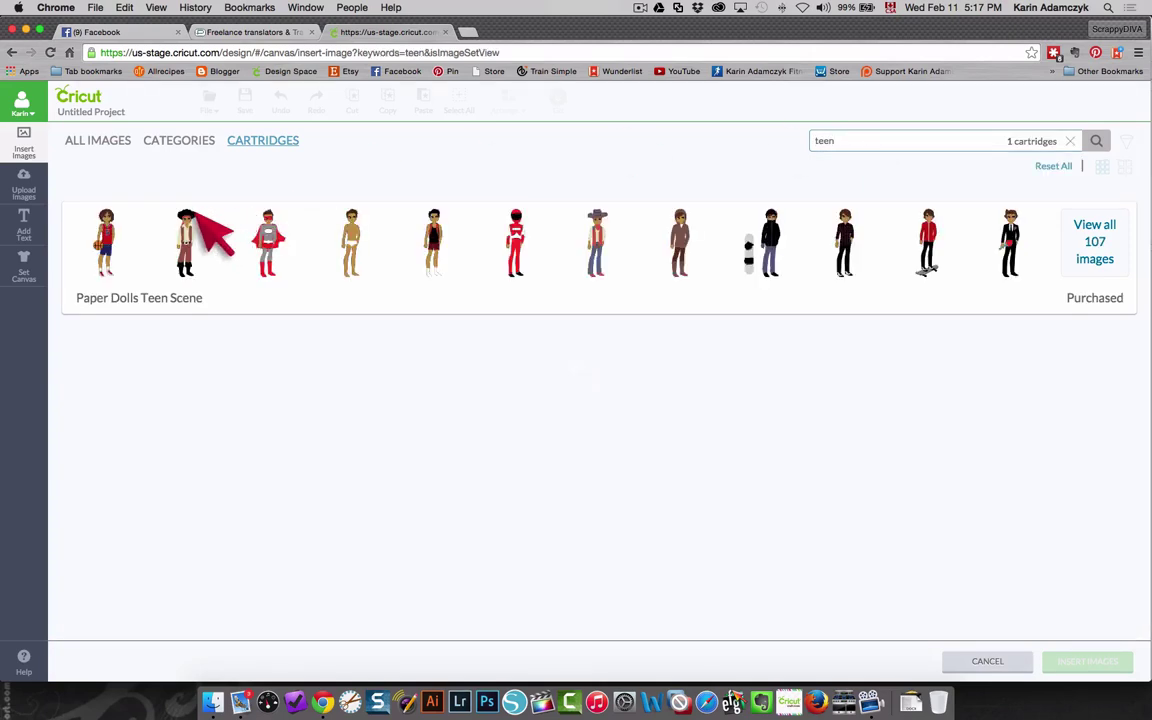
{"action": "left_click", "coordinate": [190, 236]}
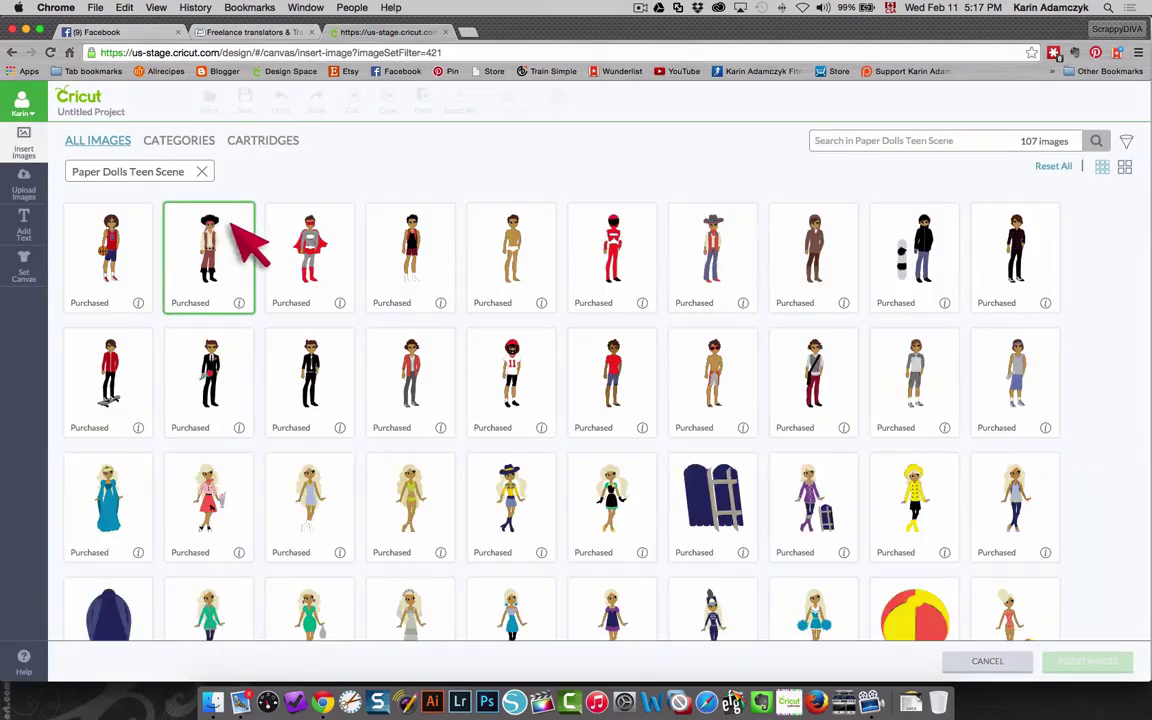
{"action": "scroll", "coordinate": [500, 320], "scroll_direction": "down", "scroll_amount": 5}
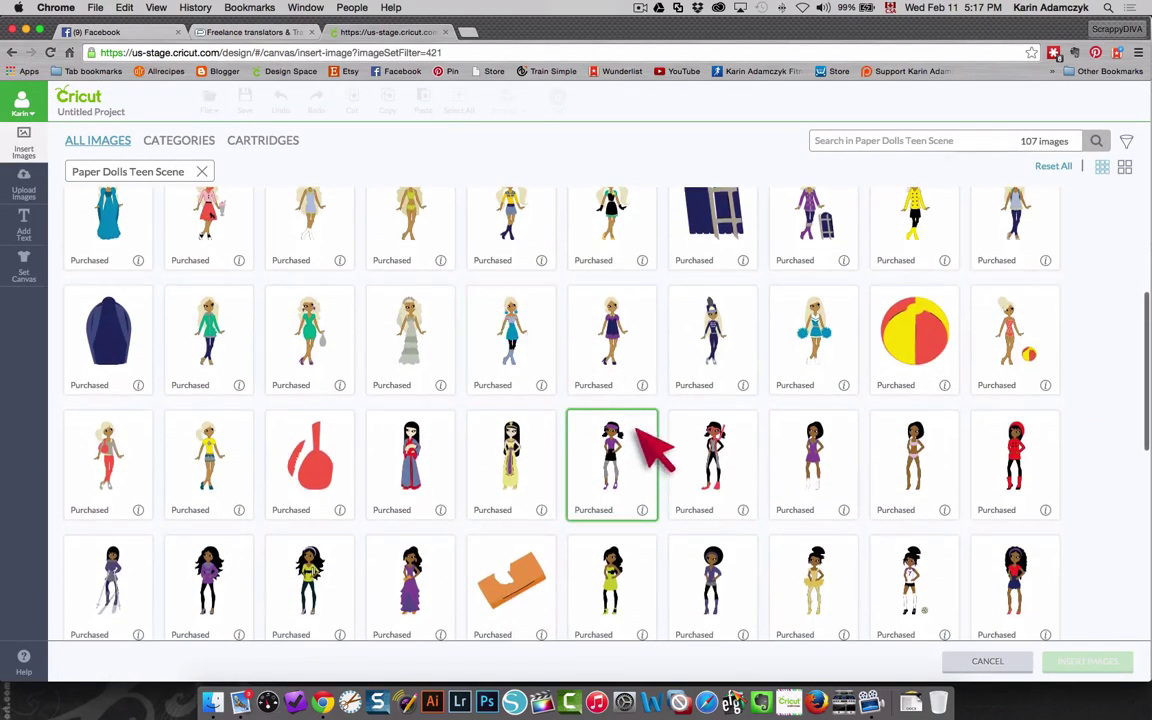
{"action": "left_click", "coordinate": [602, 427]}
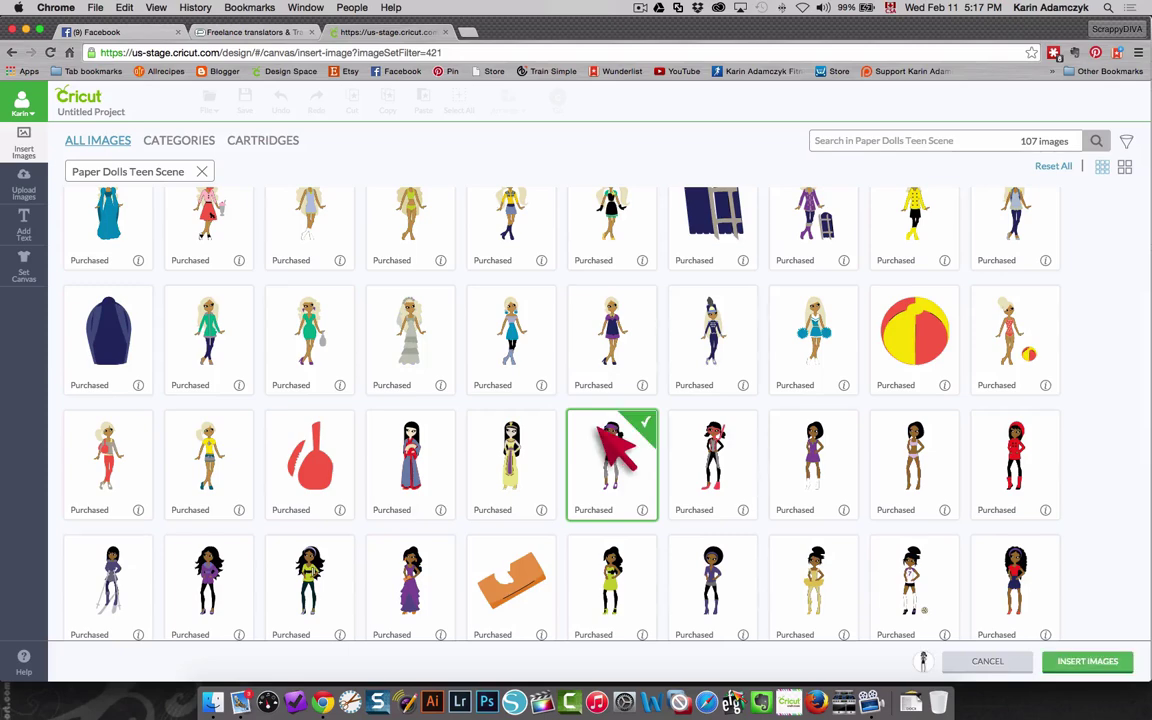
Insert the Teen Scene doll, move it to the upper left, and enlarge it to about 5.84 in tall
{"action": "left_click", "coordinate": [1066, 660]}
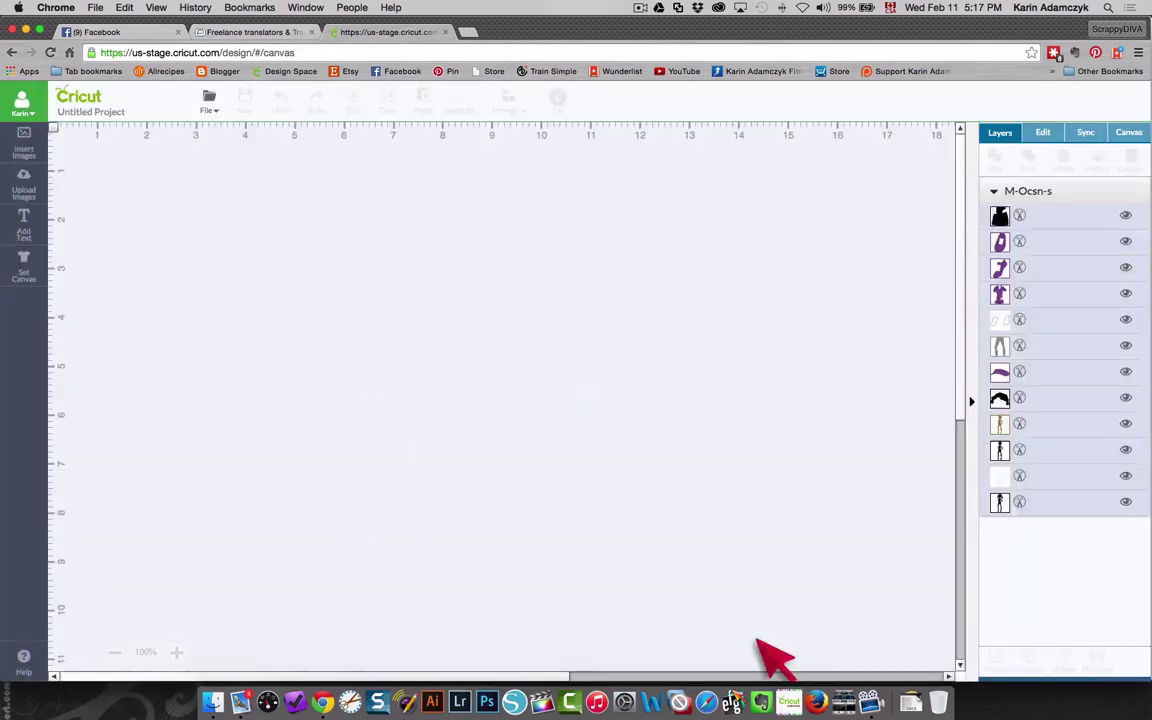
{"action": "left_click_drag", "start_coordinate": [378, 417], "coordinate": [223, 228]}
{"action": "left_click_drag", "start_coordinate": [259, 322], "coordinate": [404, 508]}
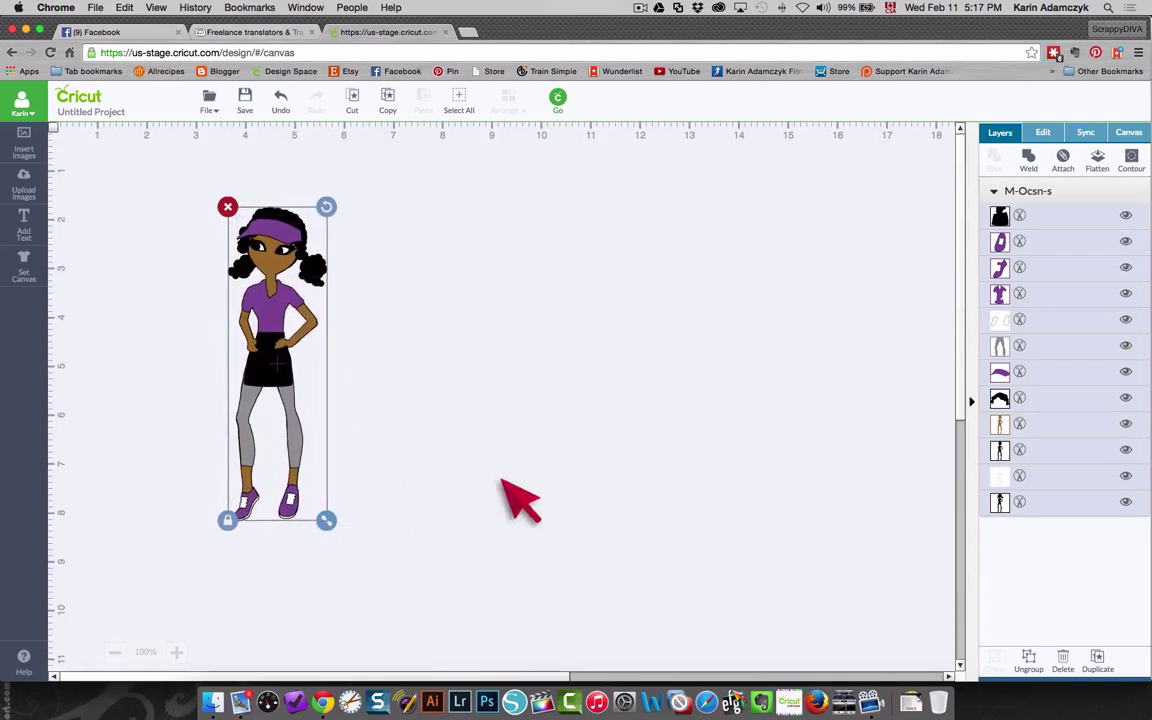
In Sync, merge the doll's brown skin colour into another layer's colour
{"action": "left_click", "coordinate": [1003, 207]}
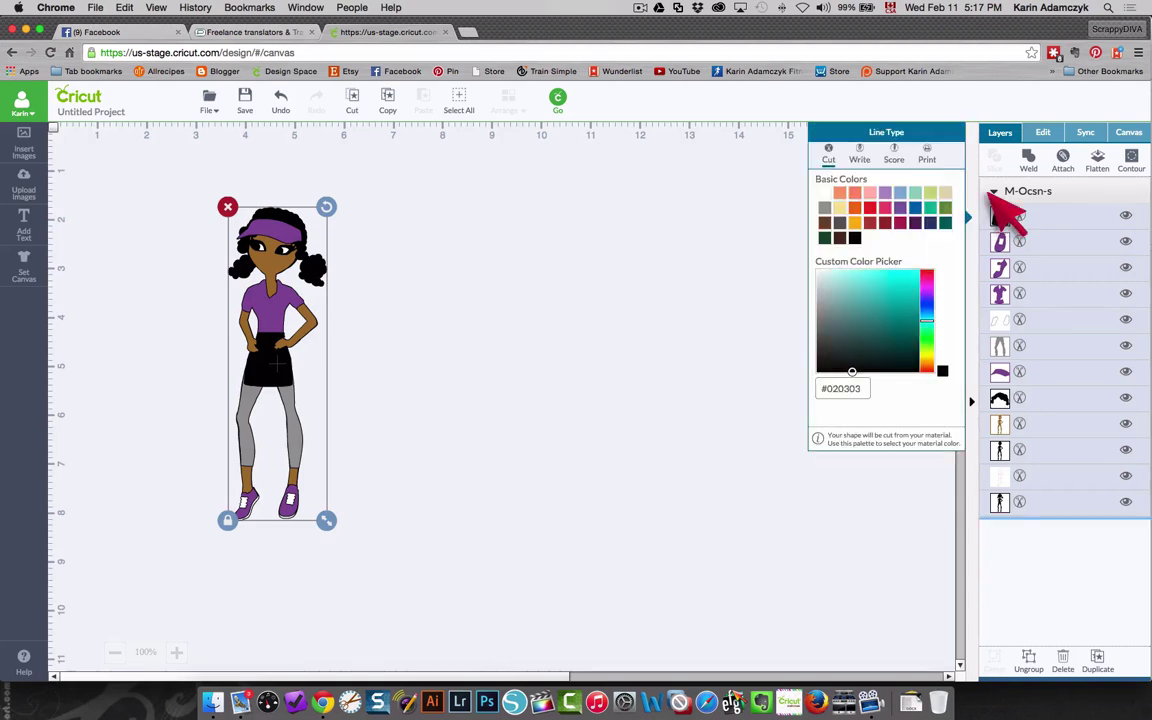
{"action": "left_click", "coordinate": [958, 158]}
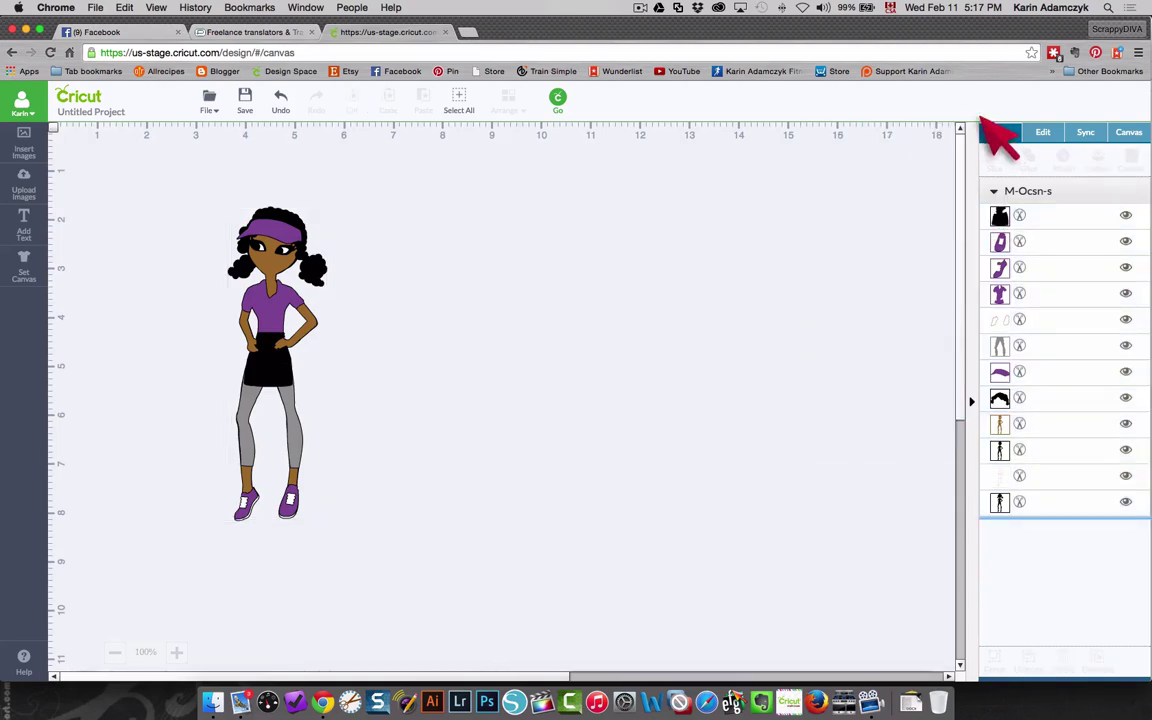
{"action": "left_click", "coordinate": [1038, 128]}
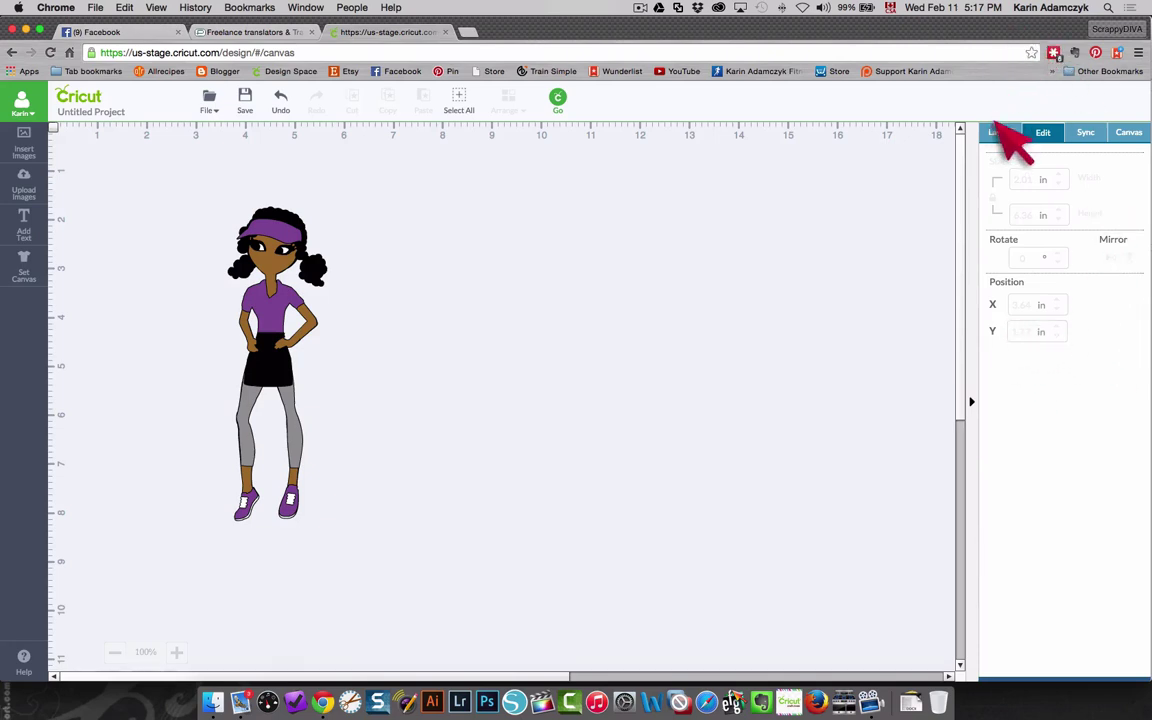
{"action": "left_click", "coordinate": [1082, 131]}
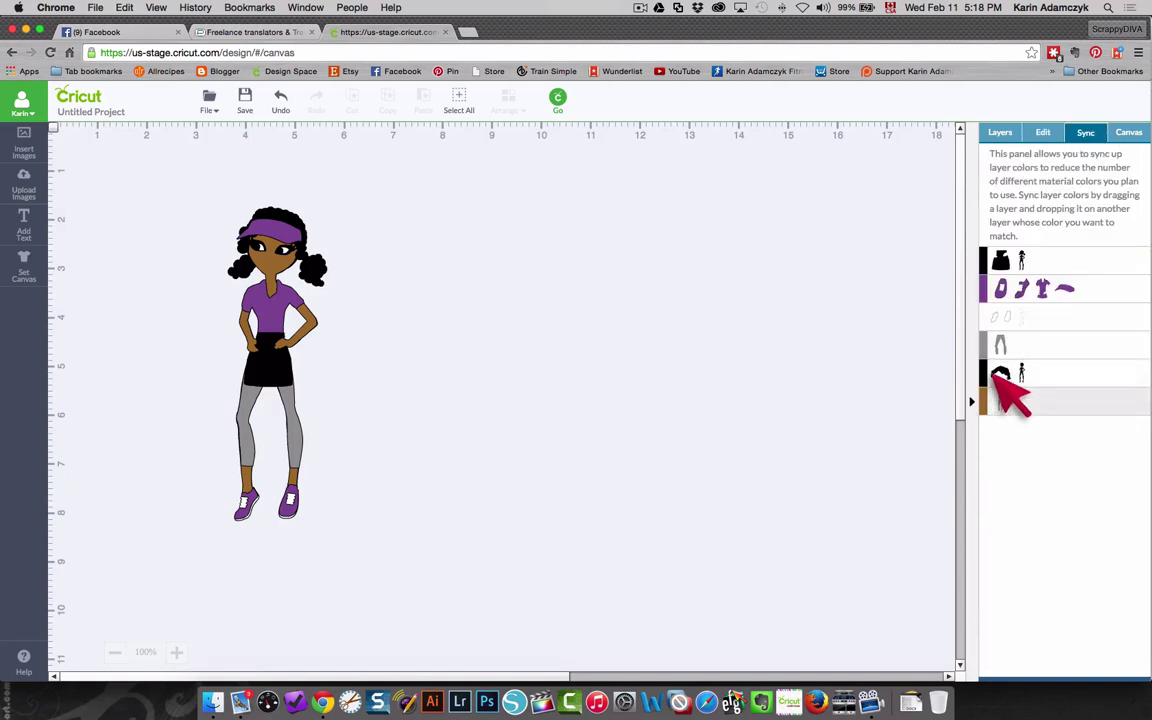
{"action": "left_click_drag", "start_coordinate": [988, 383], "coordinate": [1095, 311]}
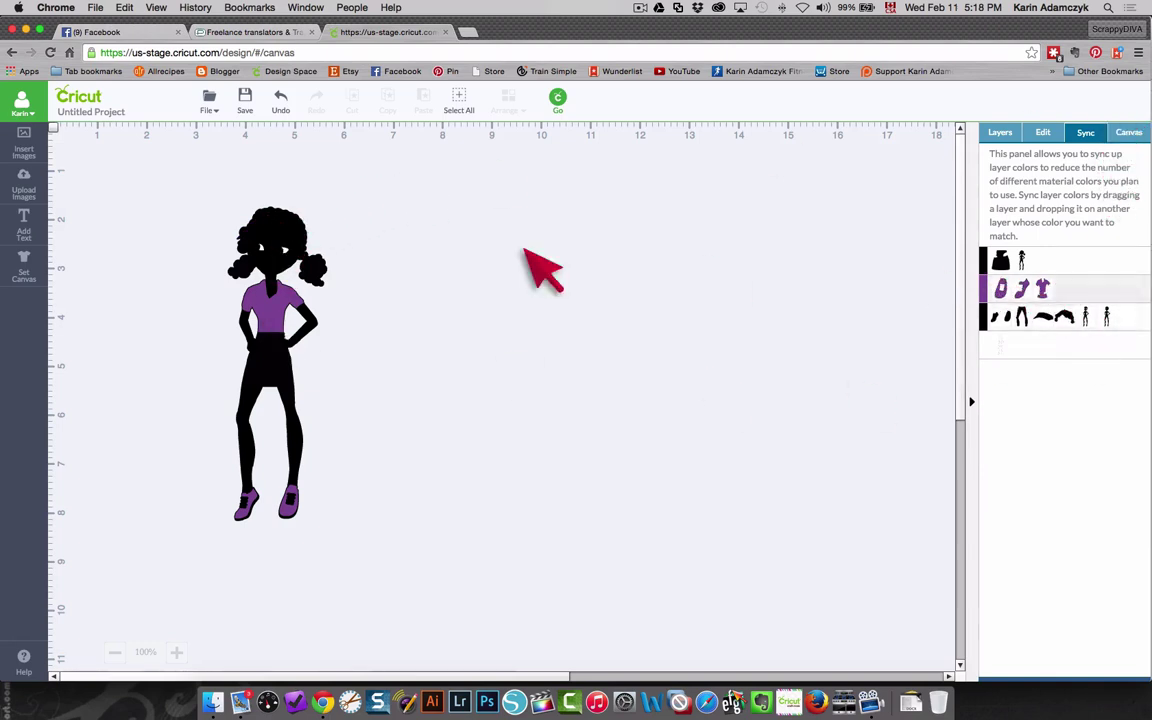
Delete the figure and switch the canvas to Kitchen Mixers
{"action": "left_click", "coordinate": [272, 218]}
{"action": "key", "text": "Delete"}
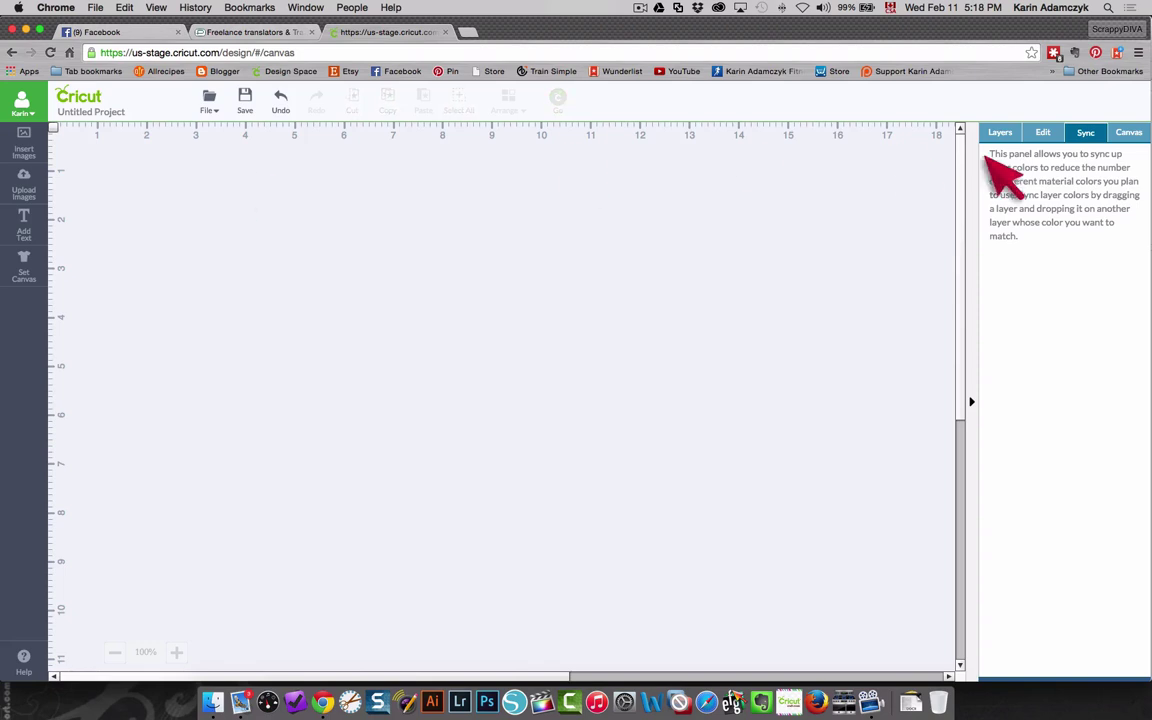
{"action": "left_click", "coordinate": [1128, 132]}
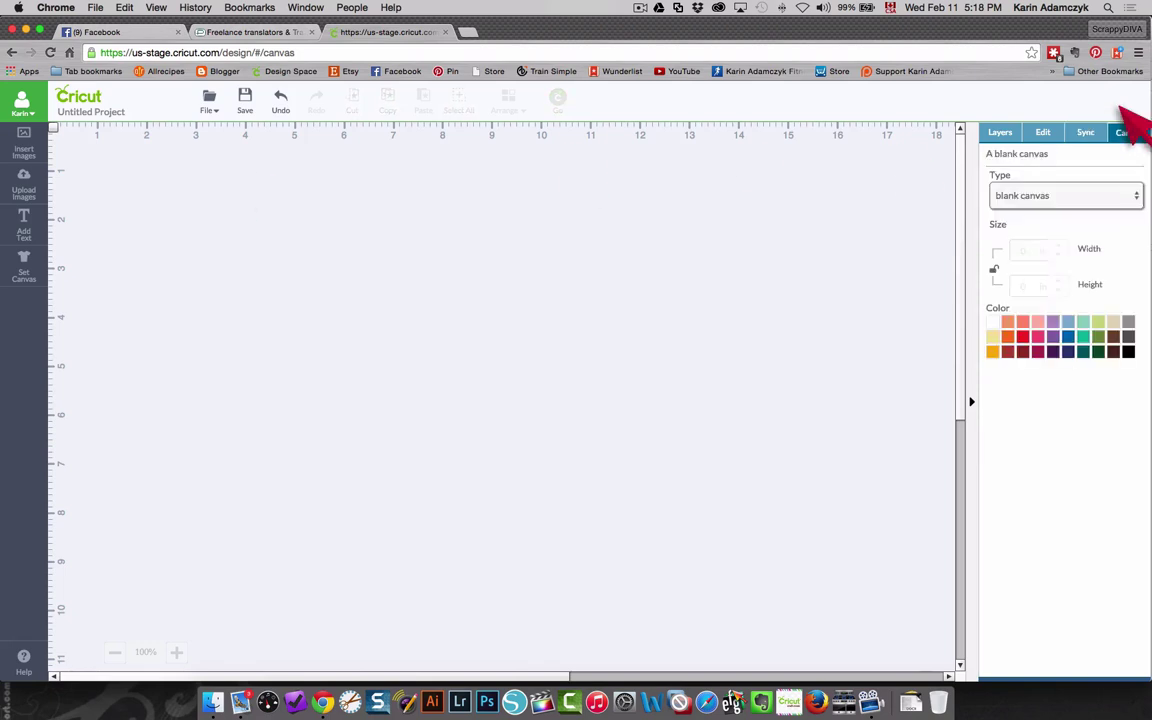
{"action": "left_click", "coordinate": [1030, 190]}
{"action": "left_click", "coordinate": [1040, 195]}
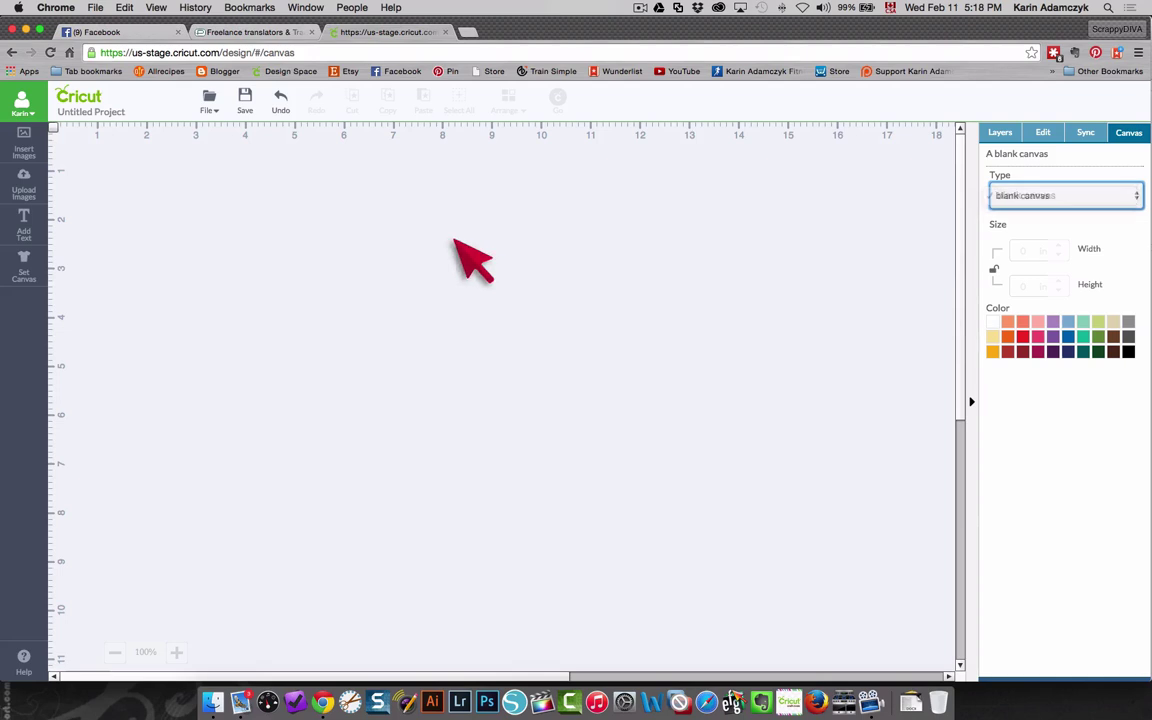
{"action": "left_click", "coordinate": [18, 255]}
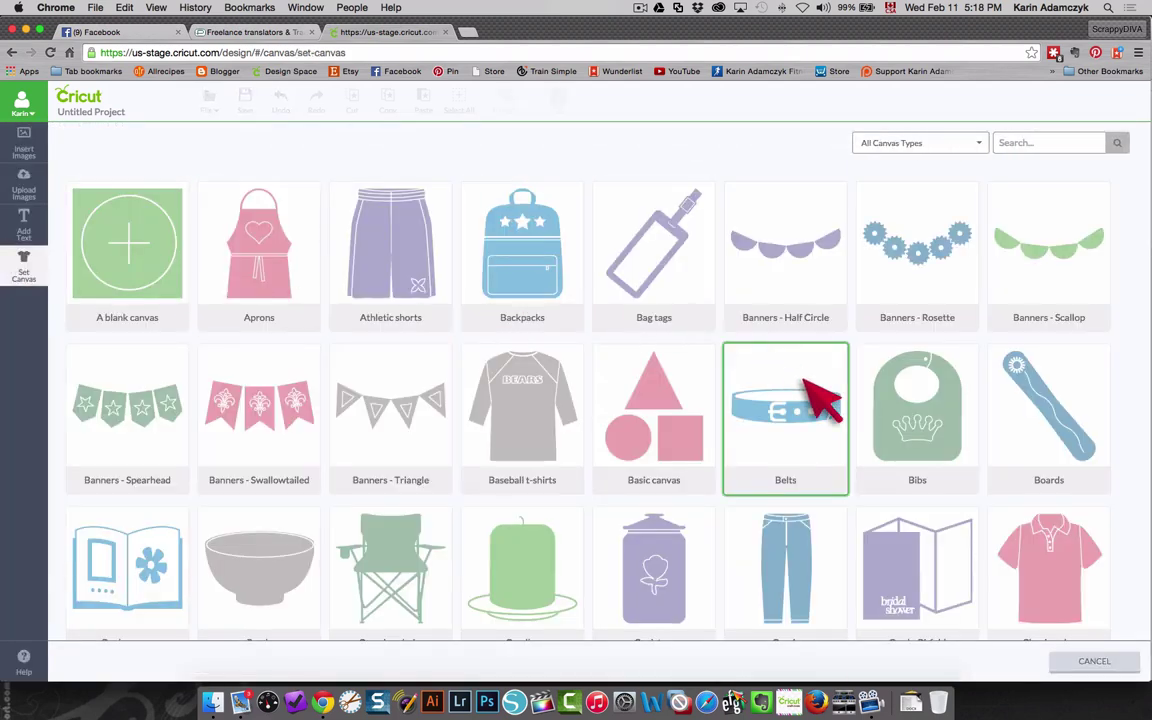
{"action": "scroll", "coordinate": [956, 375], "scroll_direction": "down", "scroll_amount": 5}
{"action": "scroll", "coordinate": [960, 385], "scroll_direction": "down", "scroll_amount": 12}
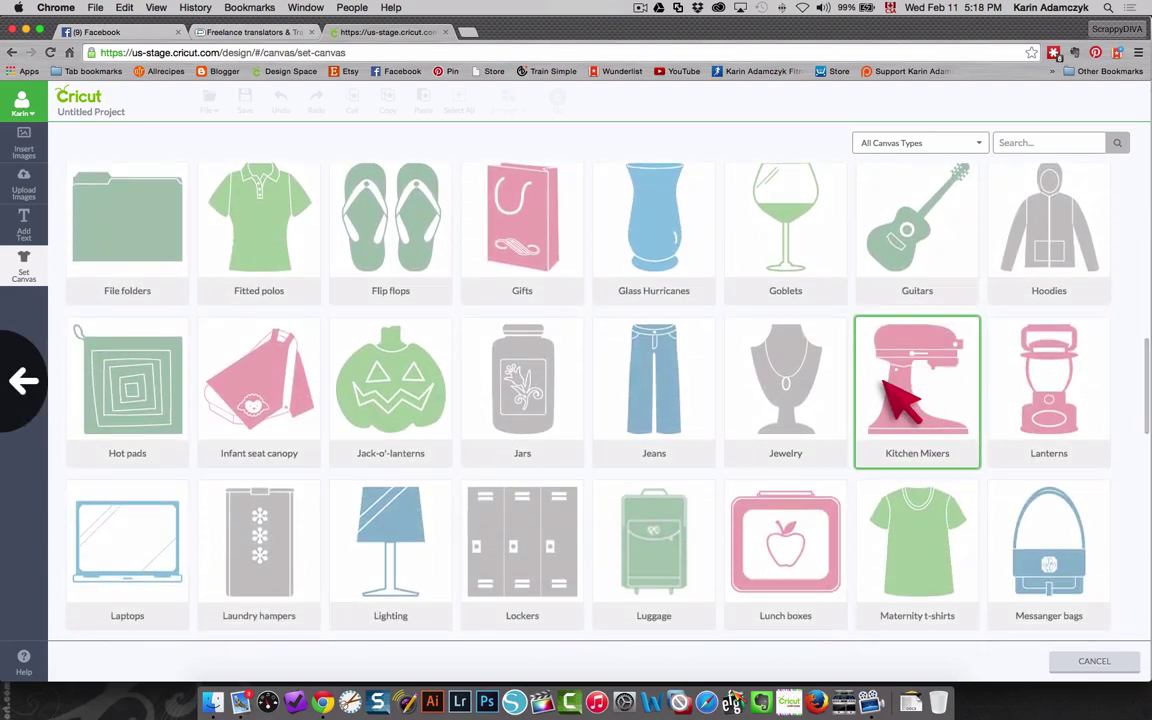
{"action": "left_click", "coordinate": [900, 395]}
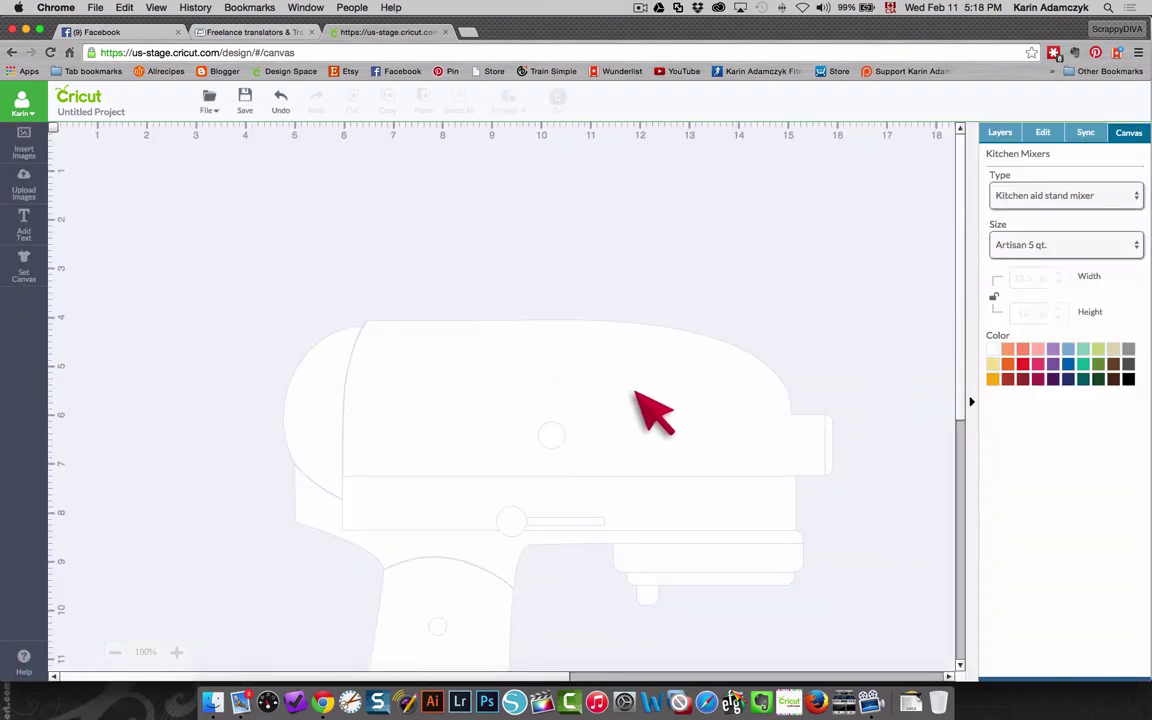
Set the mixer size to Professional 6 qt
{"action": "scroll", "coordinate": [428, 393], "scroll_direction": "down", "scroll_amount": 5}
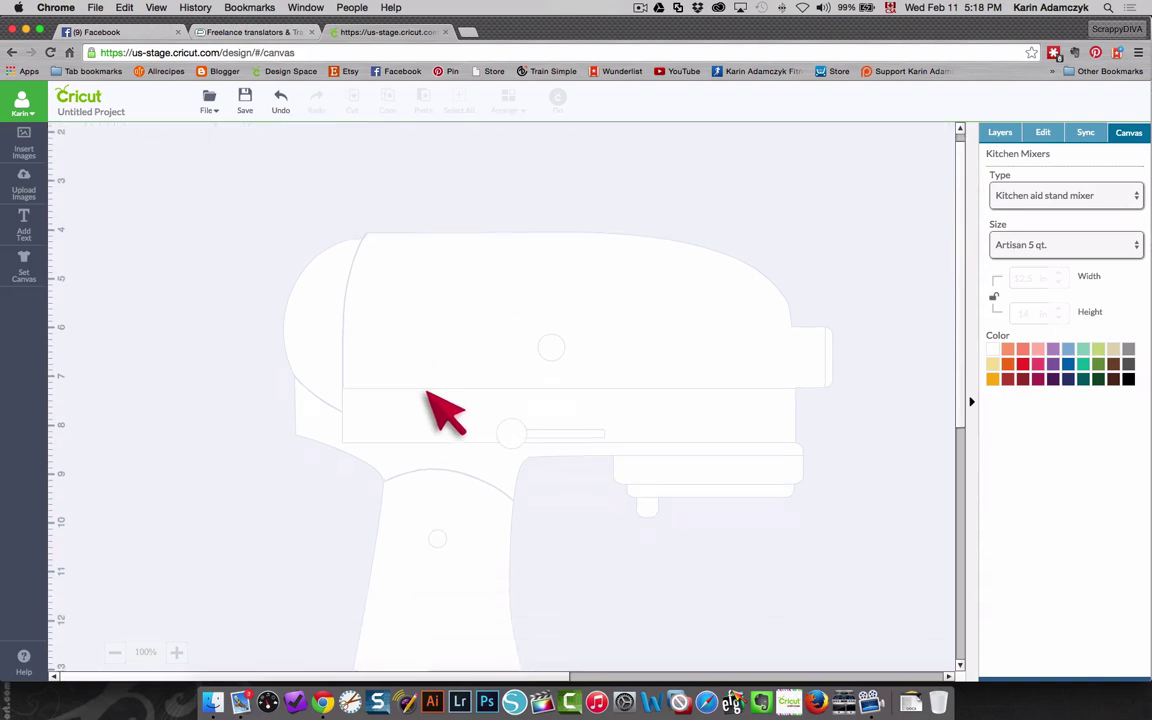
{"action": "scroll", "coordinate": [428, 395], "scroll_direction": "up", "scroll_amount": 2}
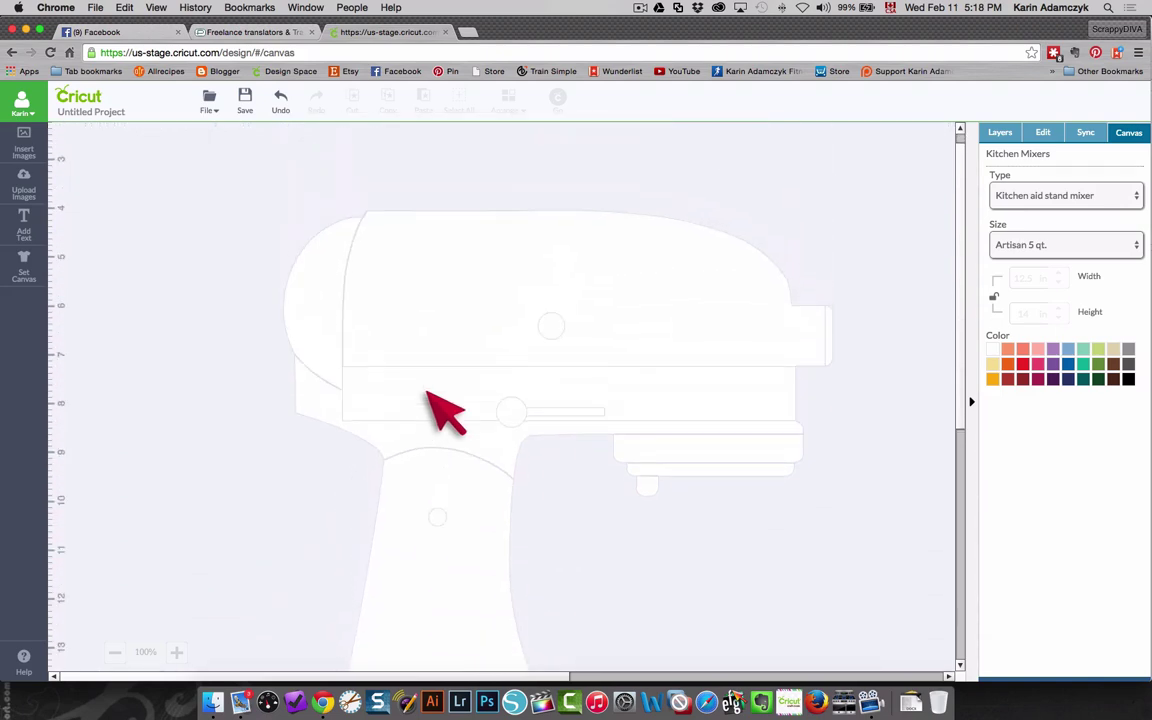
{"action": "left_click", "coordinate": [1022, 238]}
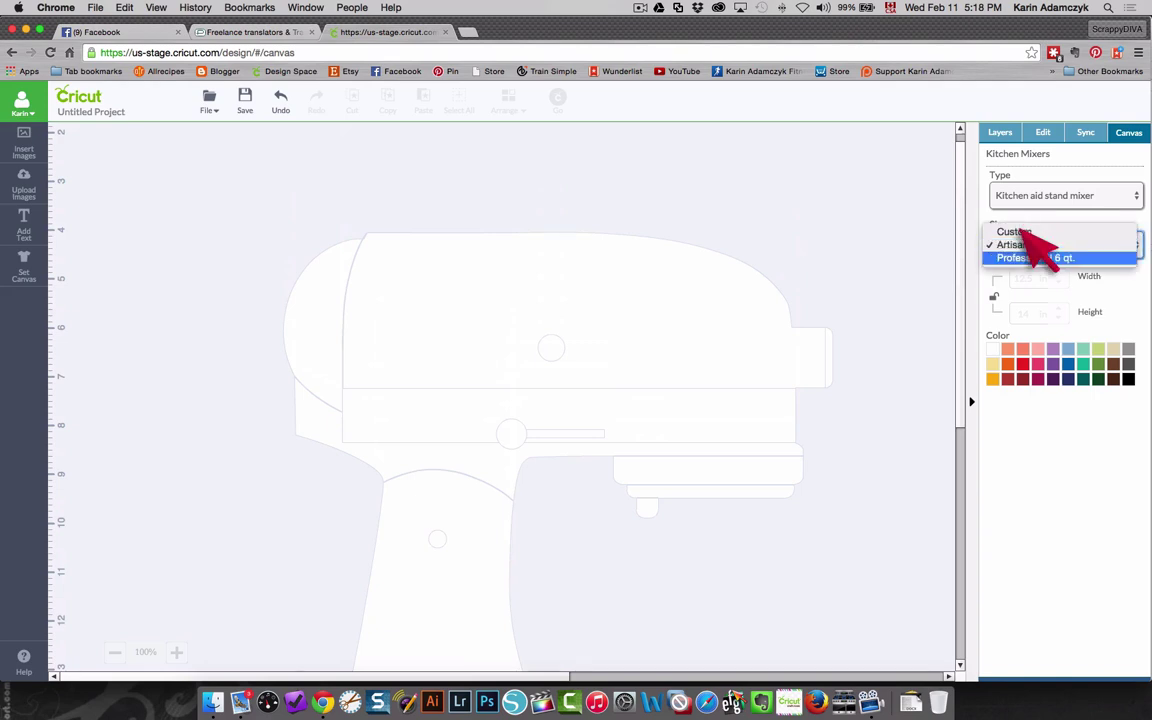
{"action": "left_click", "coordinate": [1028, 256]}
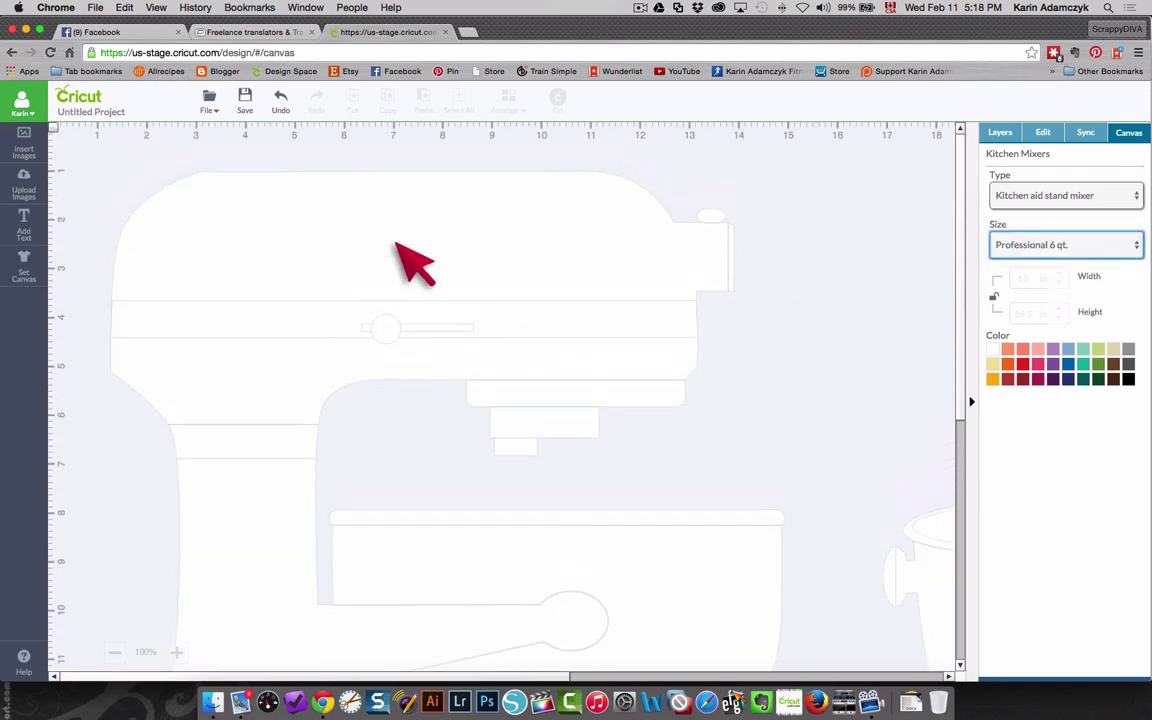
{"action": "left_click", "coordinate": [1124, 196]}
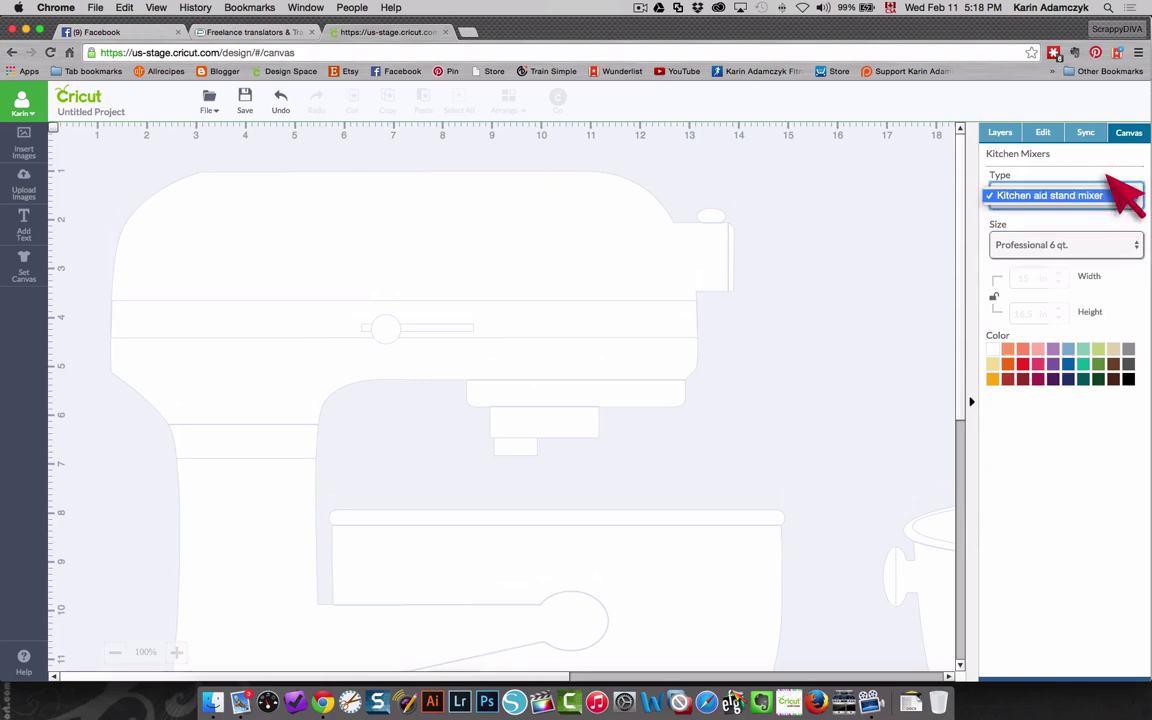
{"action": "left_click", "coordinate": [903, 231]}
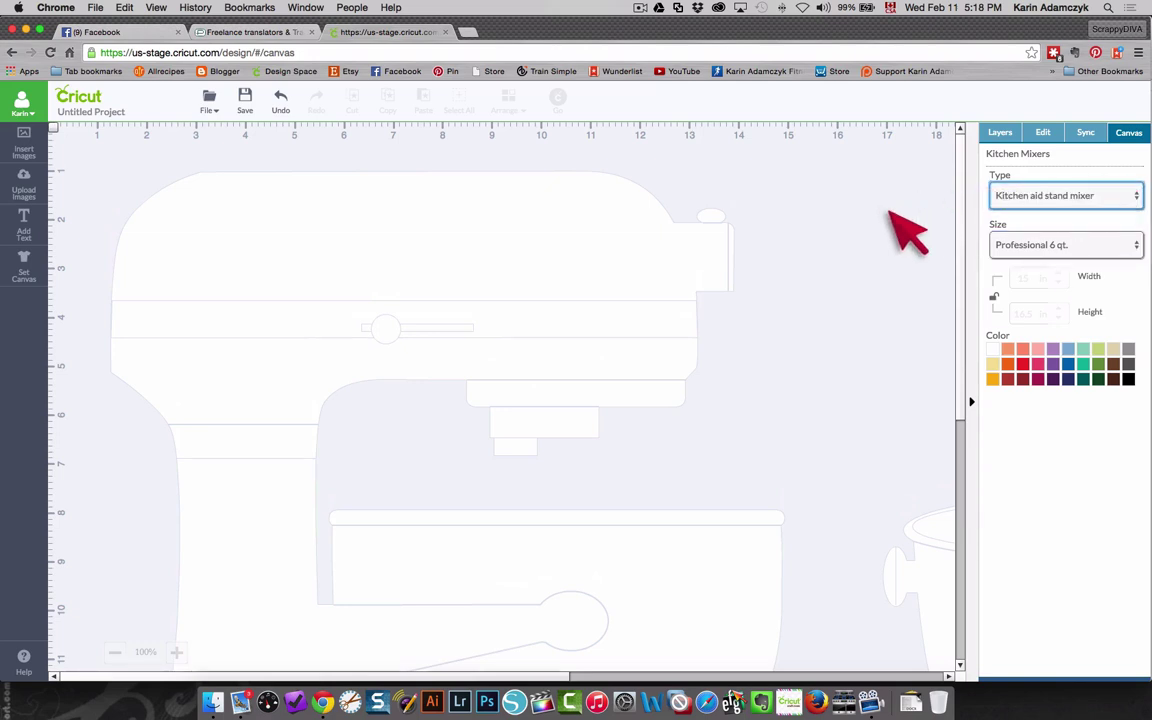
Try pink, white, fuchsia, red and Indian Red swatches, ending on a wine-coloured mixer
{"action": "left_click", "coordinate": [1034, 340]}
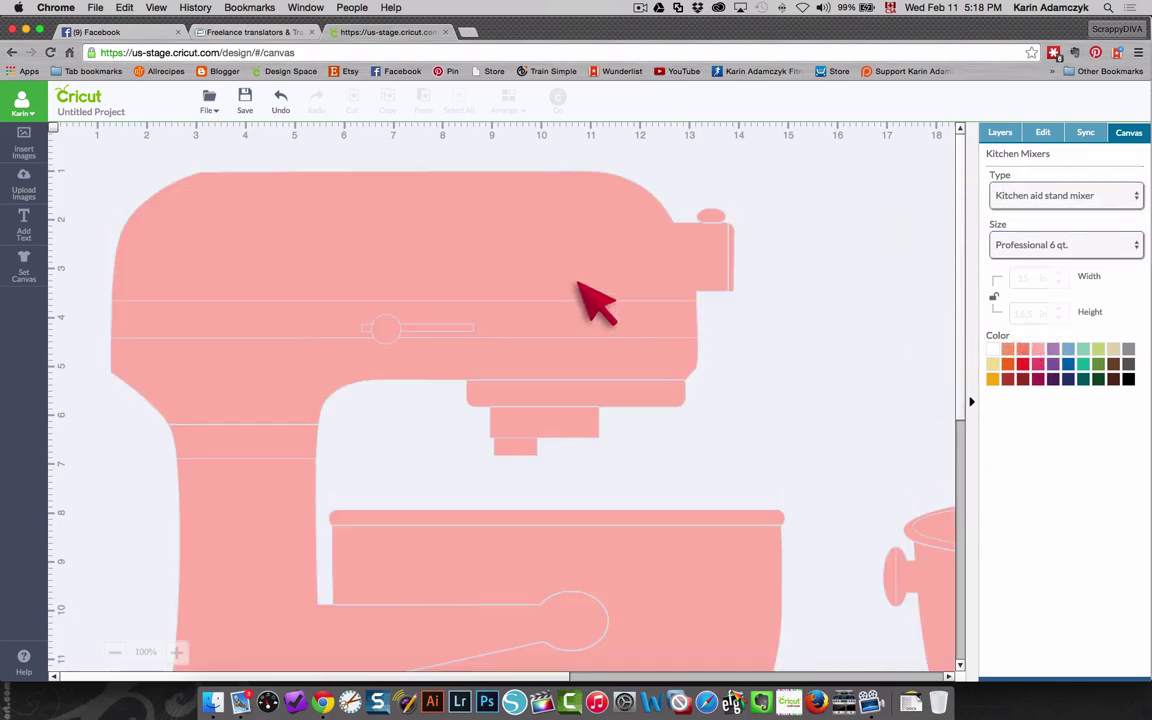
{"action": "left_click", "coordinate": [992, 346]}
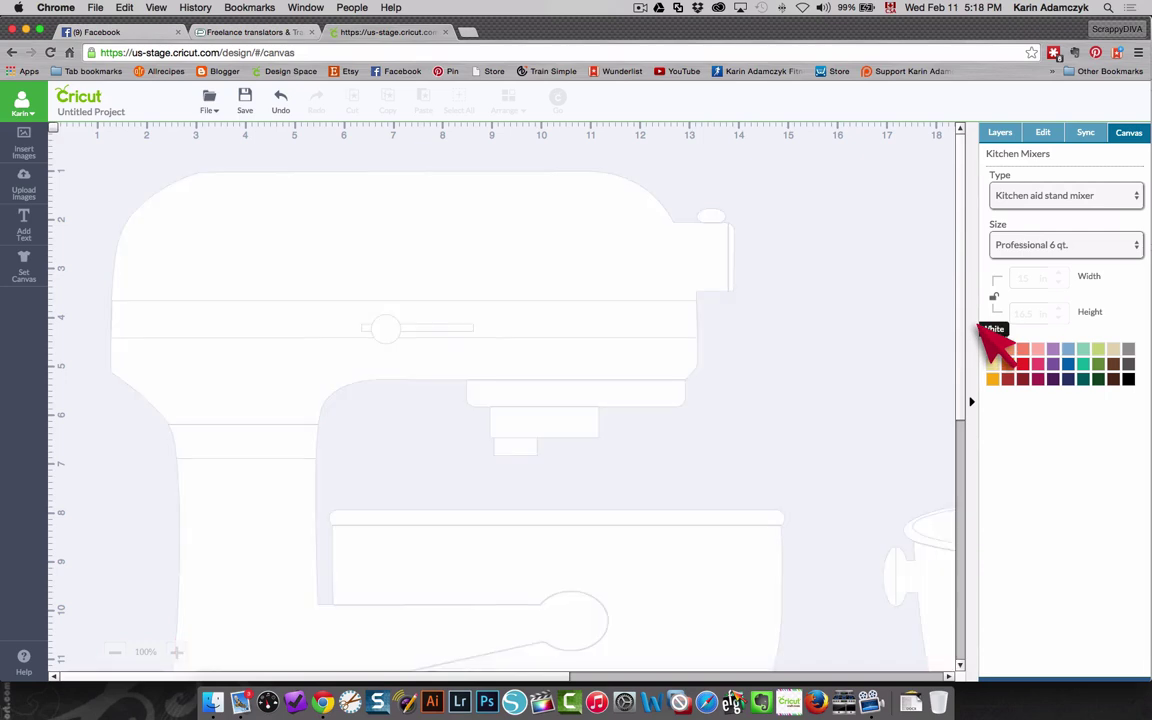
{"action": "left_click", "coordinate": [1030, 366]}
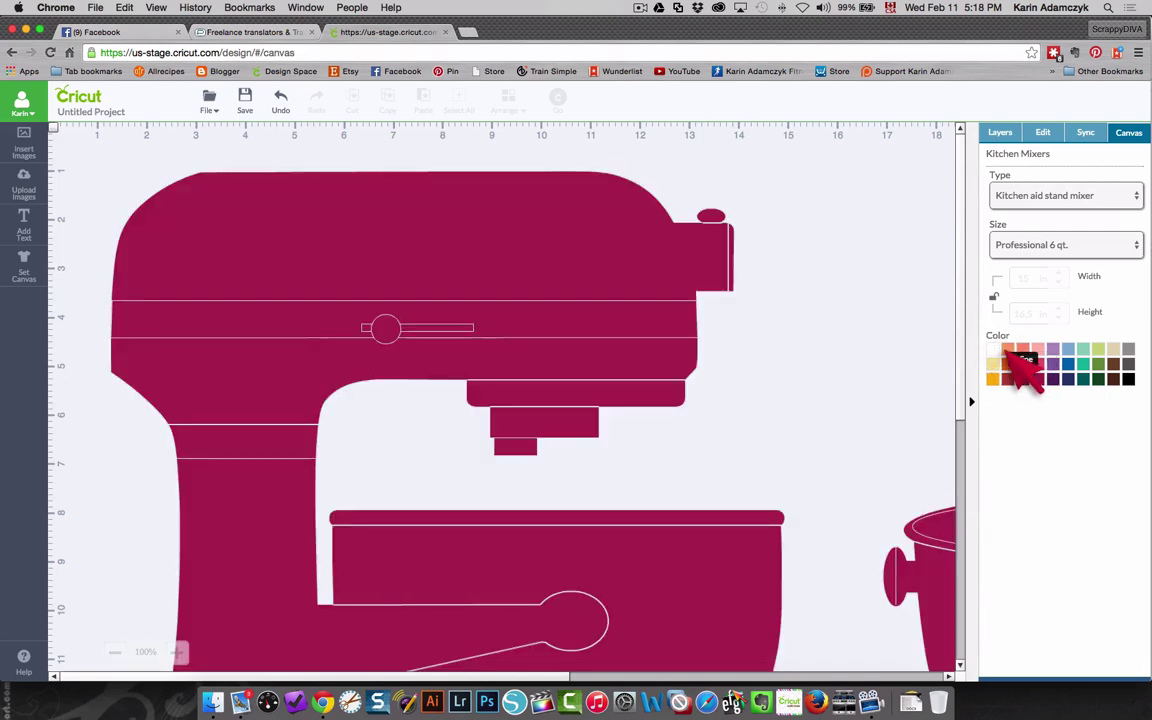
{"action": "left_click", "coordinate": [1007, 363]}
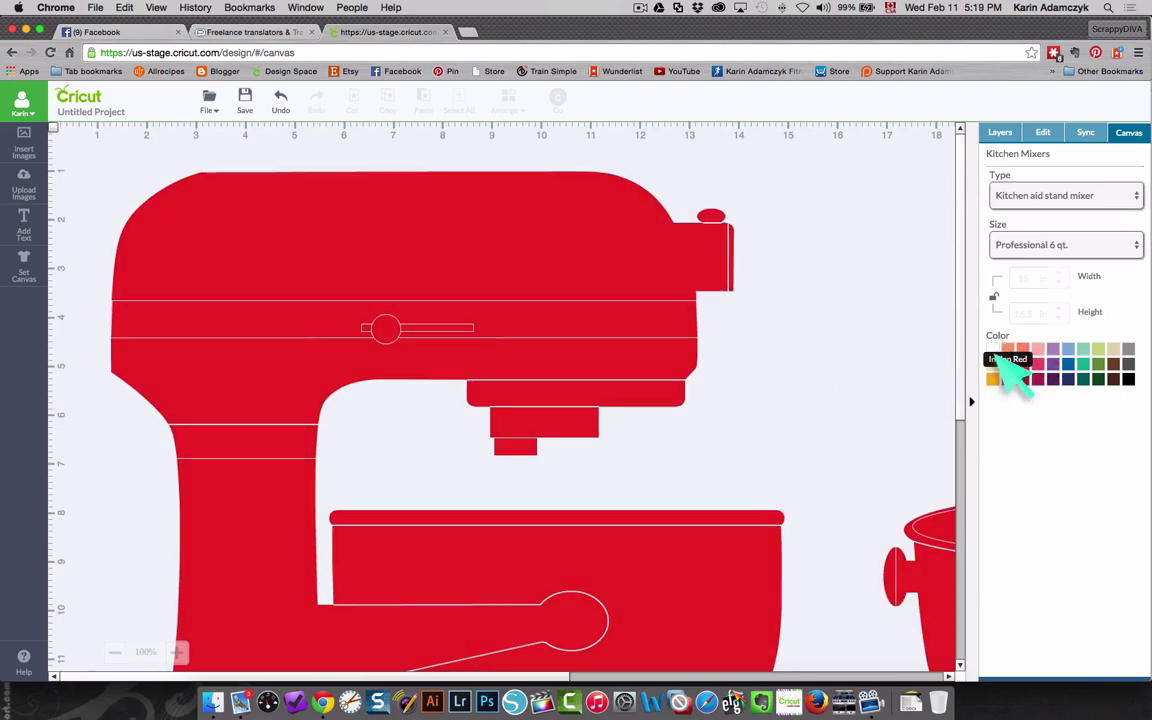
{"action": "left_click", "coordinate": [1005, 366]}
{"action": "left_click", "coordinate": [1012, 366]}
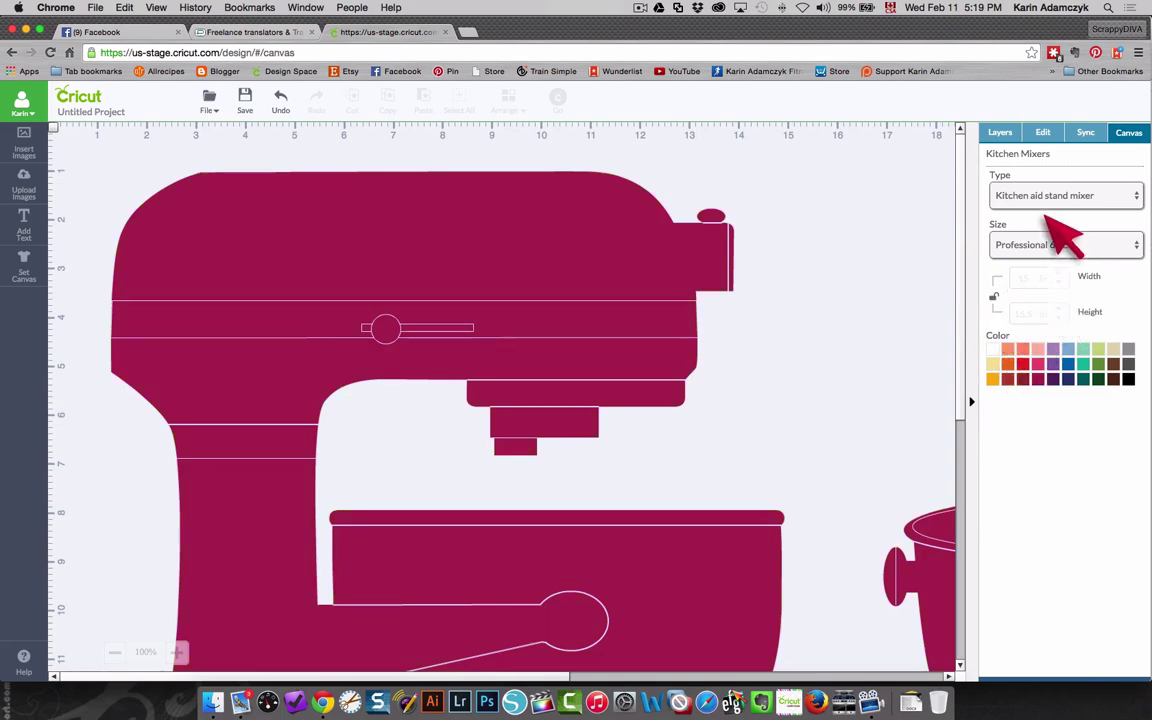
Add a 'Baking is fun' text box to the mixer canvas and show its font settings
{"action": "left_click", "coordinate": [24, 224]}
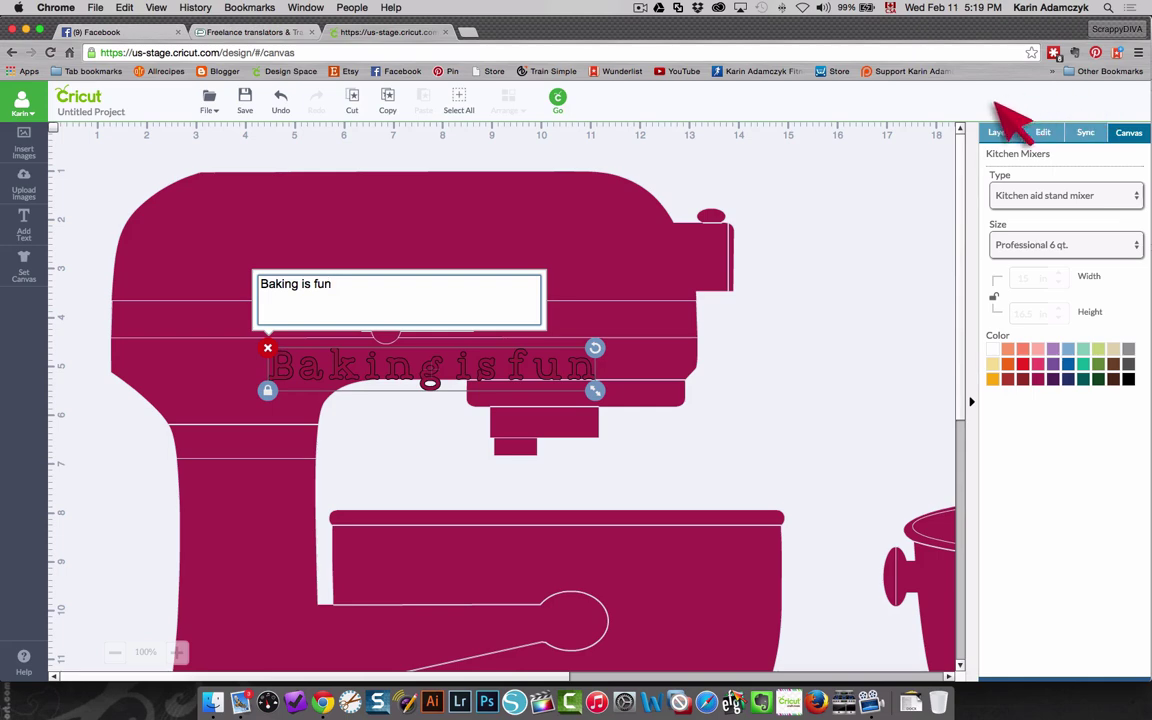
{"action": "left_click", "coordinate": [1038, 130]}
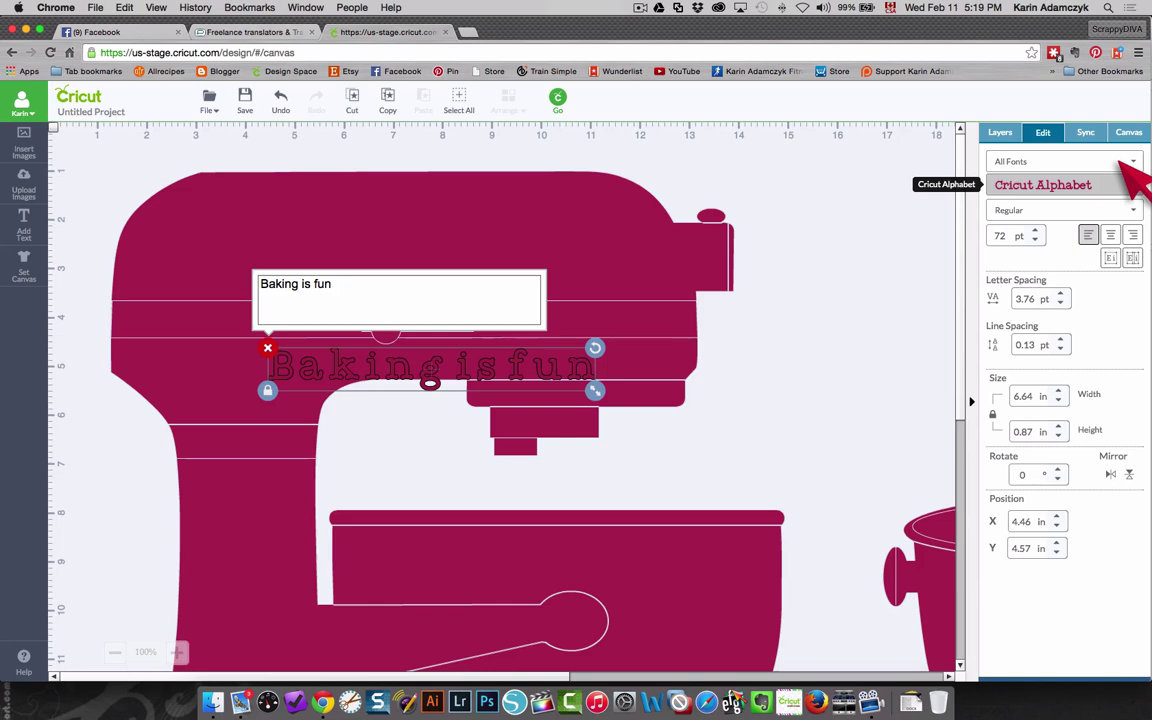
Change the 'Baking is fun' font to Arial Black
{"action": "left_click", "coordinate": [1080, 182]}
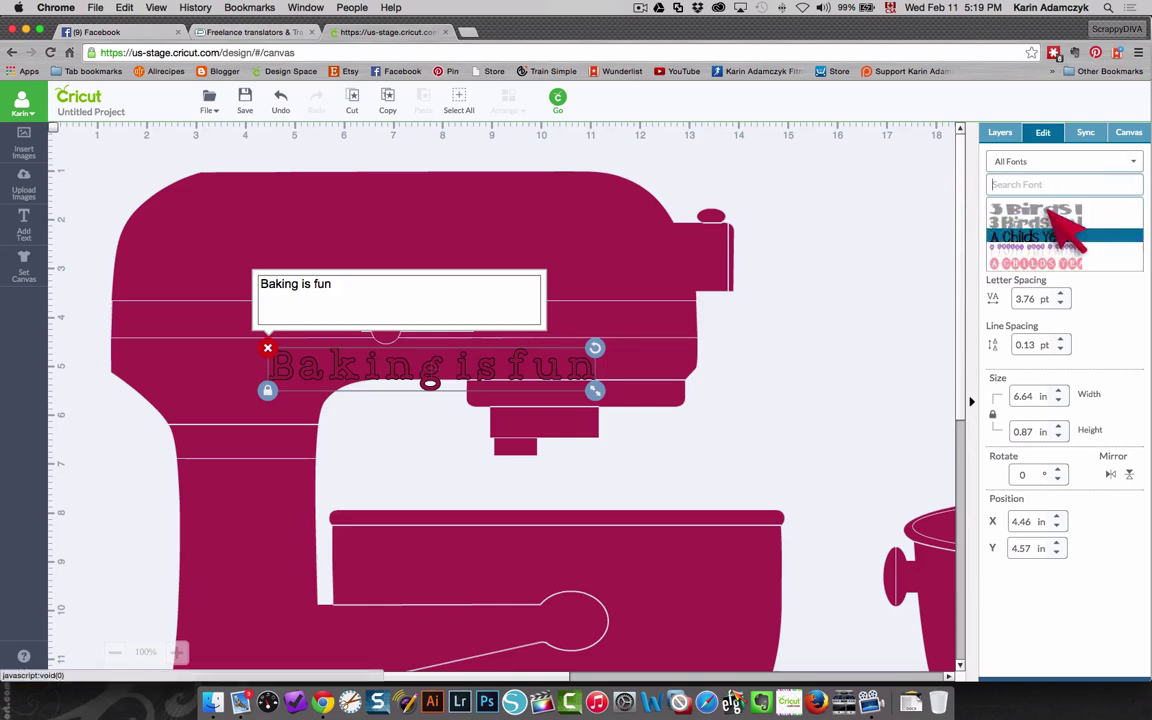
{"action": "scroll", "coordinate": [1088, 212], "scroll_direction": "down", "scroll_amount": 5}
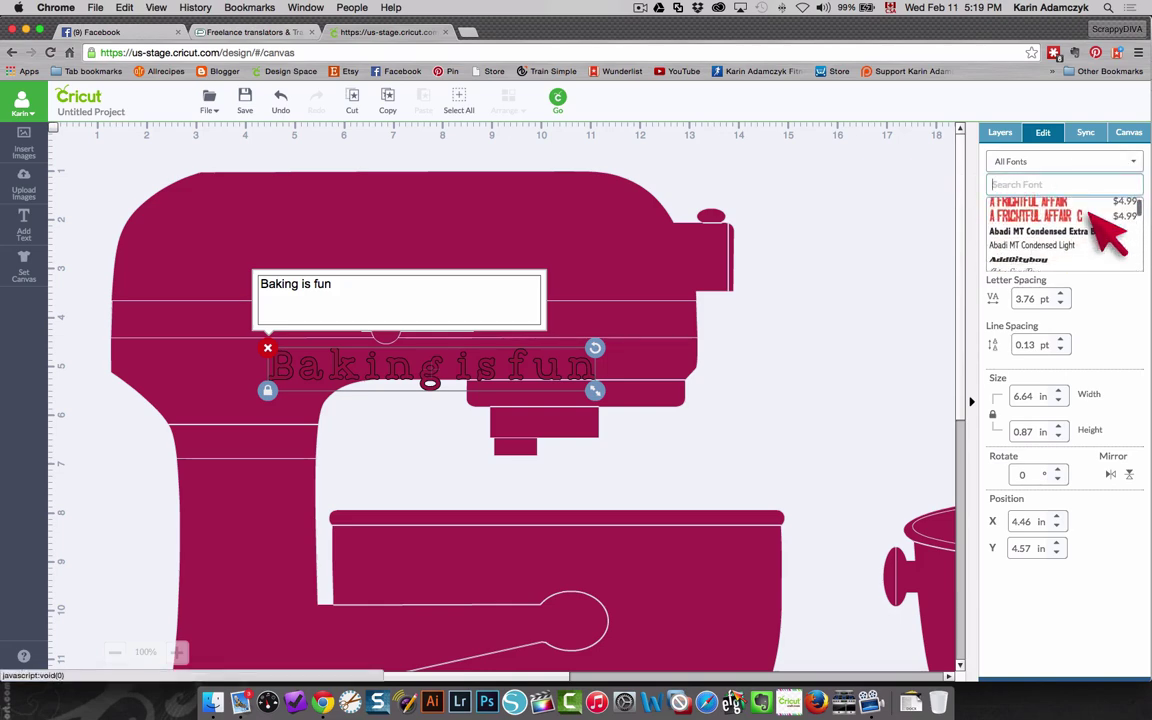
{"action": "scroll", "coordinate": [1096, 213], "scroll_direction": "down", "scroll_amount": 2}
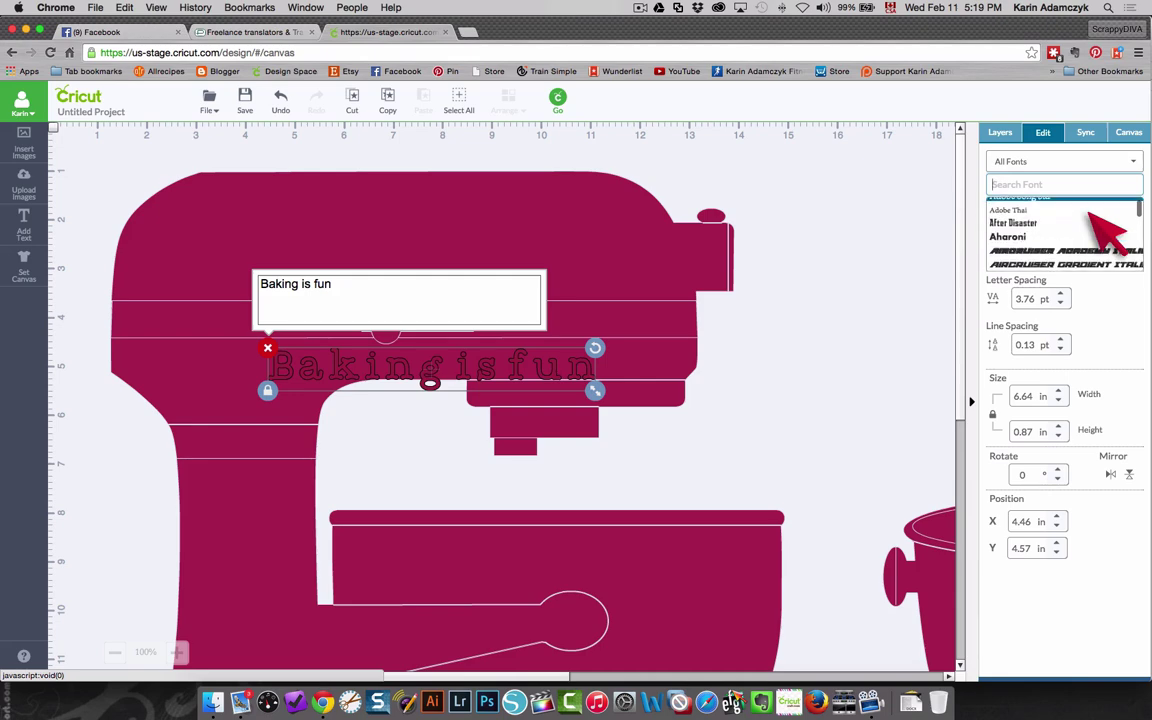
{"action": "scroll", "coordinate": [1088, 212], "scroll_direction": "down", "scroll_amount": 4}
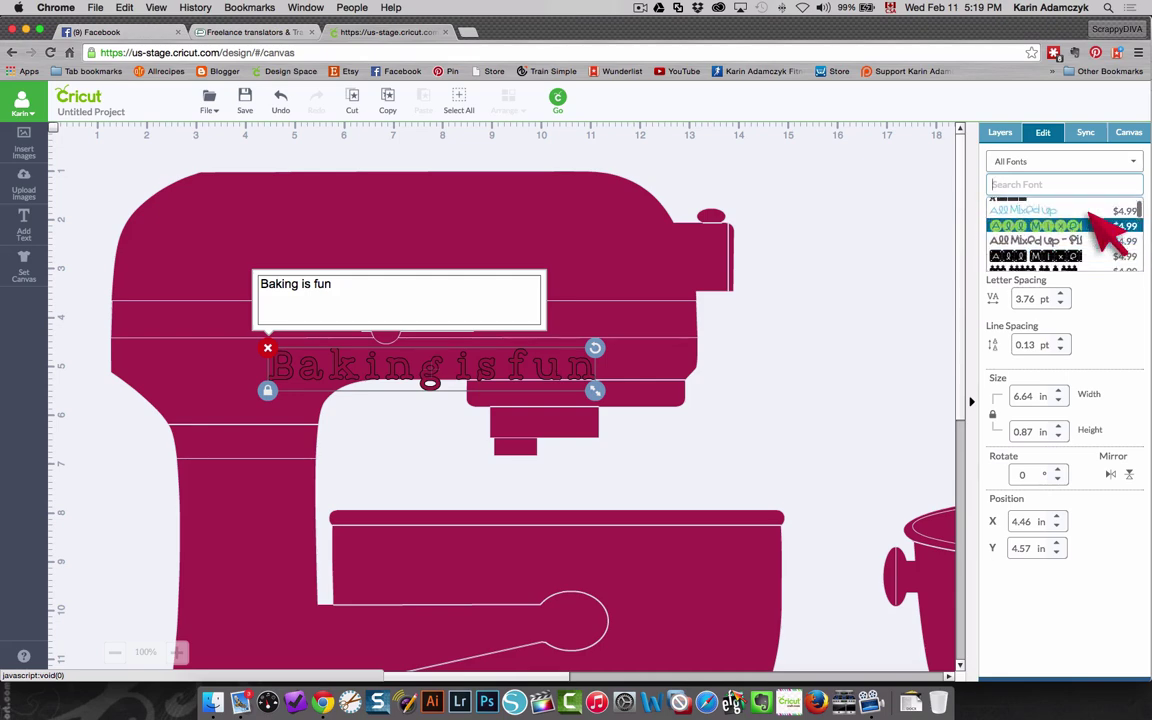
{"action": "scroll", "coordinate": [1088, 213], "scroll_direction": "down", "scroll_amount": 3}
{"action": "scroll", "coordinate": [1087, 212], "scroll_direction": "down", "scroll_amount": 4}
{"action": "scroll", "coordinate": [1092, 212], "scroll_direction": "down", "scroll_amount": 3}
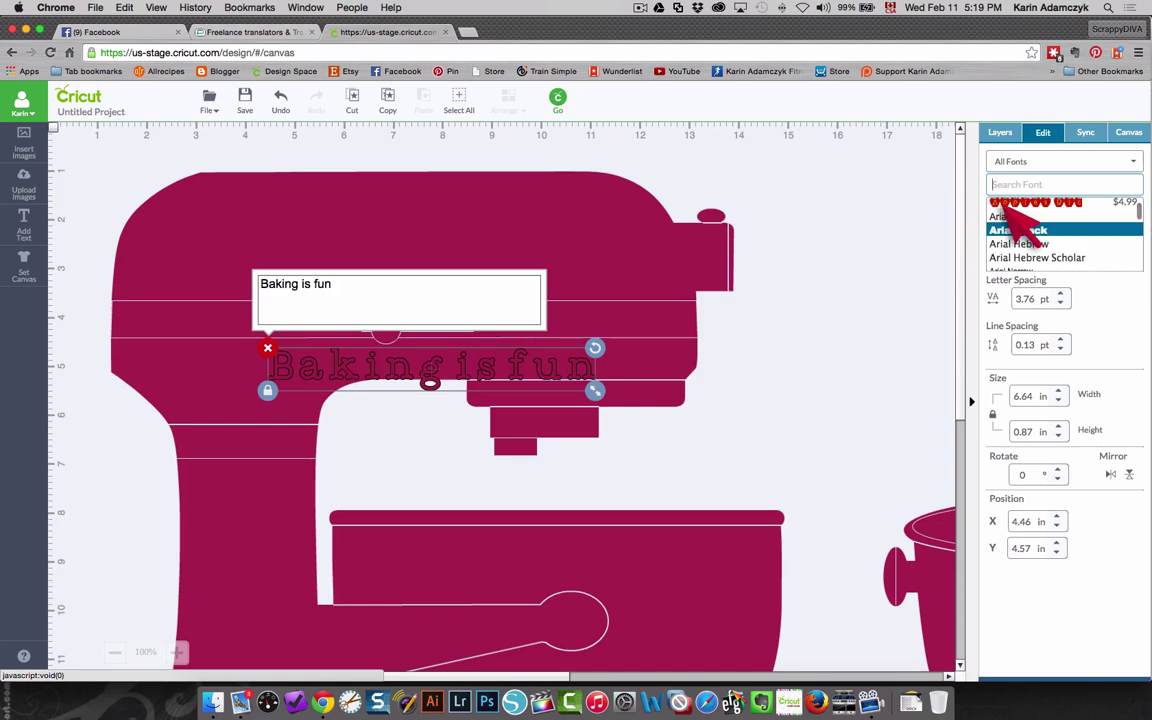
{"action": "left_click", "coordinate": [1017, 230]}
Move the text onto the mixer head and enlarge it to 8.04 × 1.14 in
{"action": "left_click_drag", "start_coordinate": [288, 355], "coordinate": [241, 206]}
{"action": "left_click_drag", "start_coordinate": [437, 244], "coordinate": [600, 271]}
{"action": "left_click", "coordinate": [730, 301]}
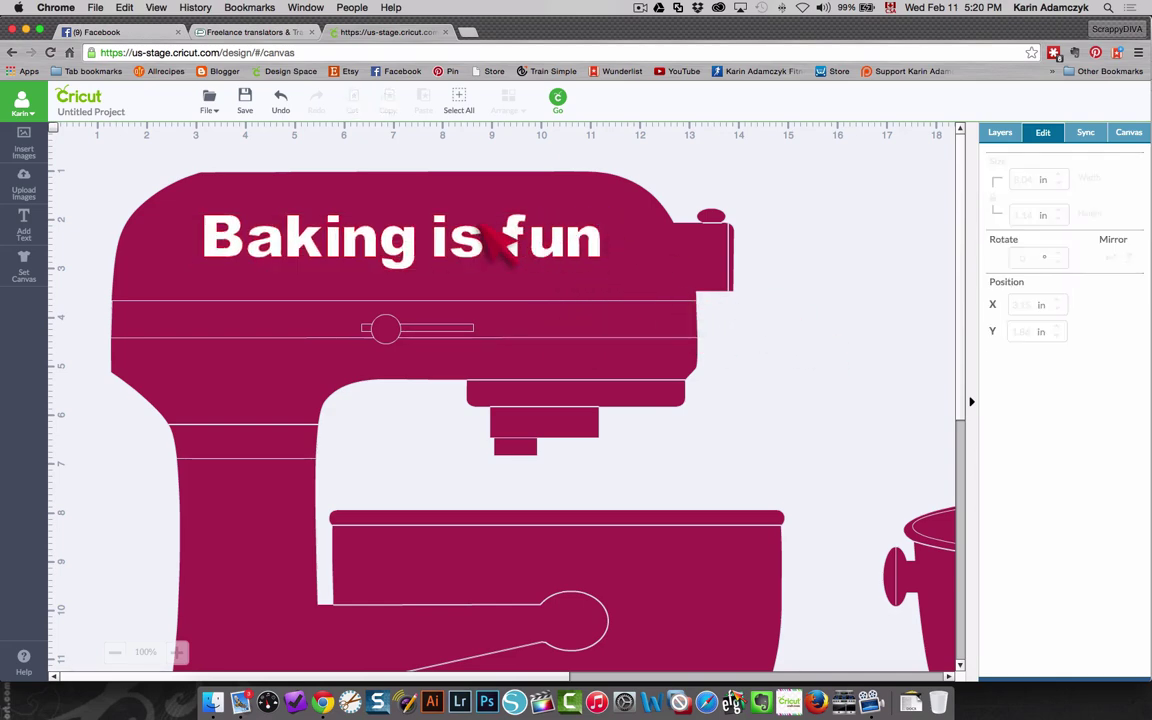
Nudge the text lower and change its font to ART DECO
{"action": "left_click_drag", "start_coordinate": [404, 238], "coordinate": [399, 257]}
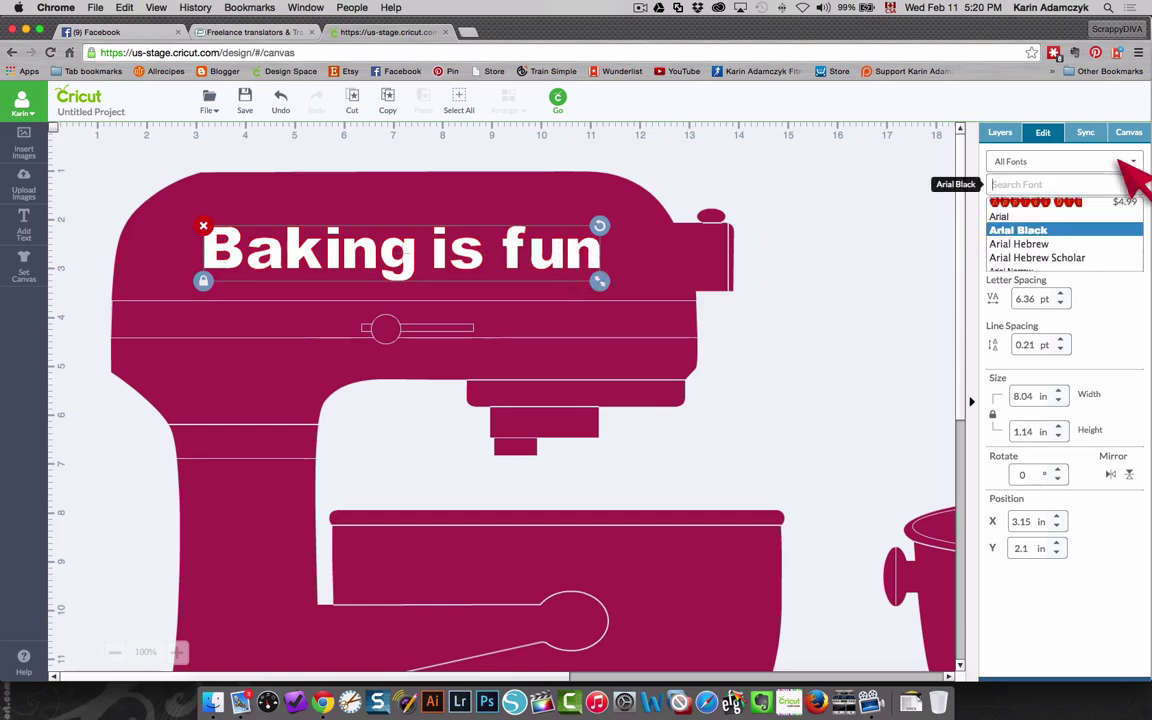
{"action": "scroll", "coordinate": [1077, 213], "scroll_direction": "down", "scroll_amount": 4}
{"action": "left_click", "coordinate": [1080, 240]}
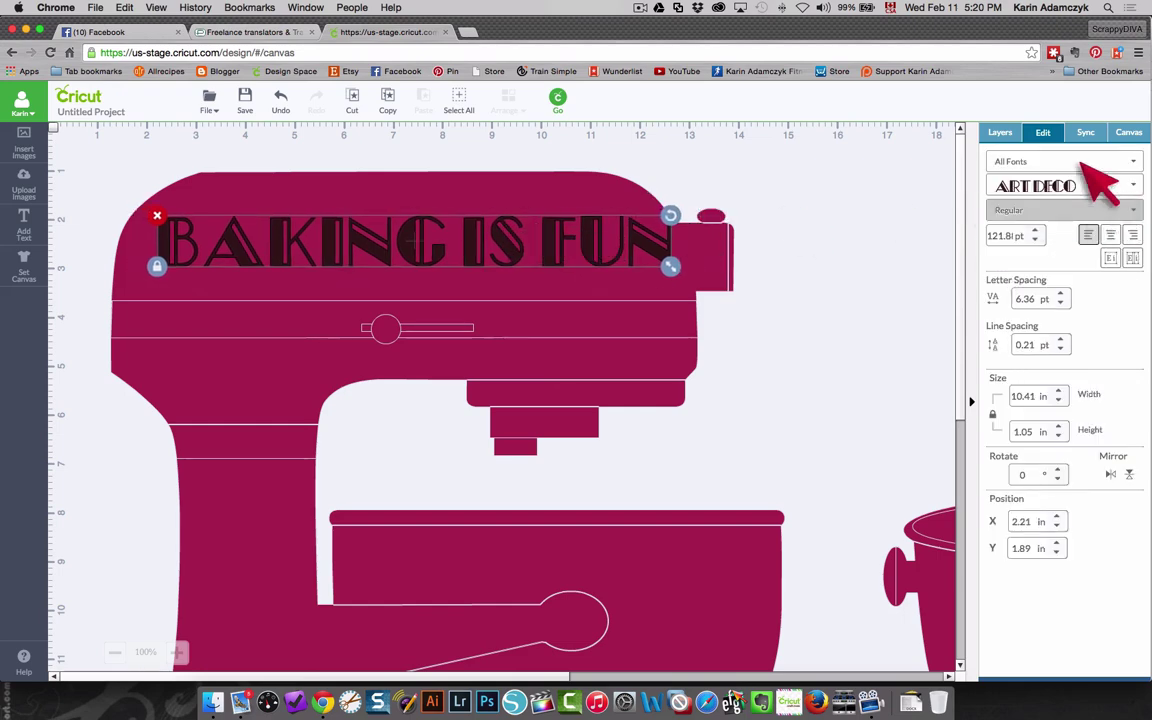
Colour the BAKING IS FUN text white, nudge it down, then delete it
{"action": "left_click", "coordinate": [1000, 132]}
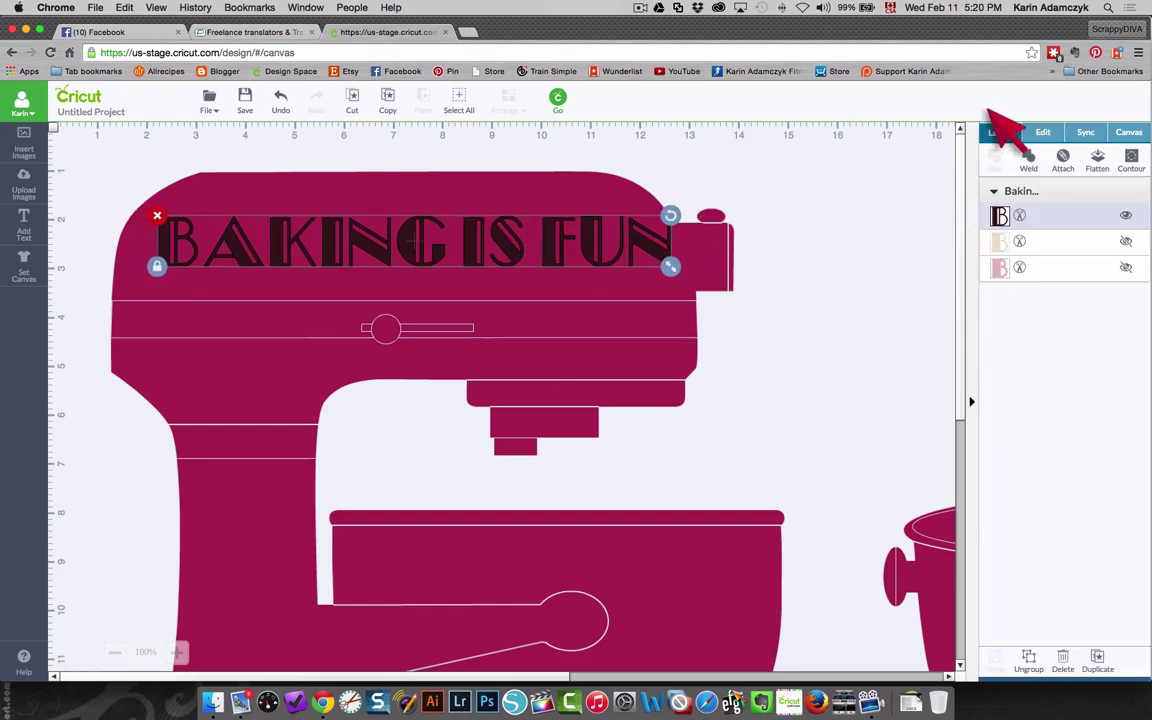
{"action": "left_click", "coordinate": [997, 210]}
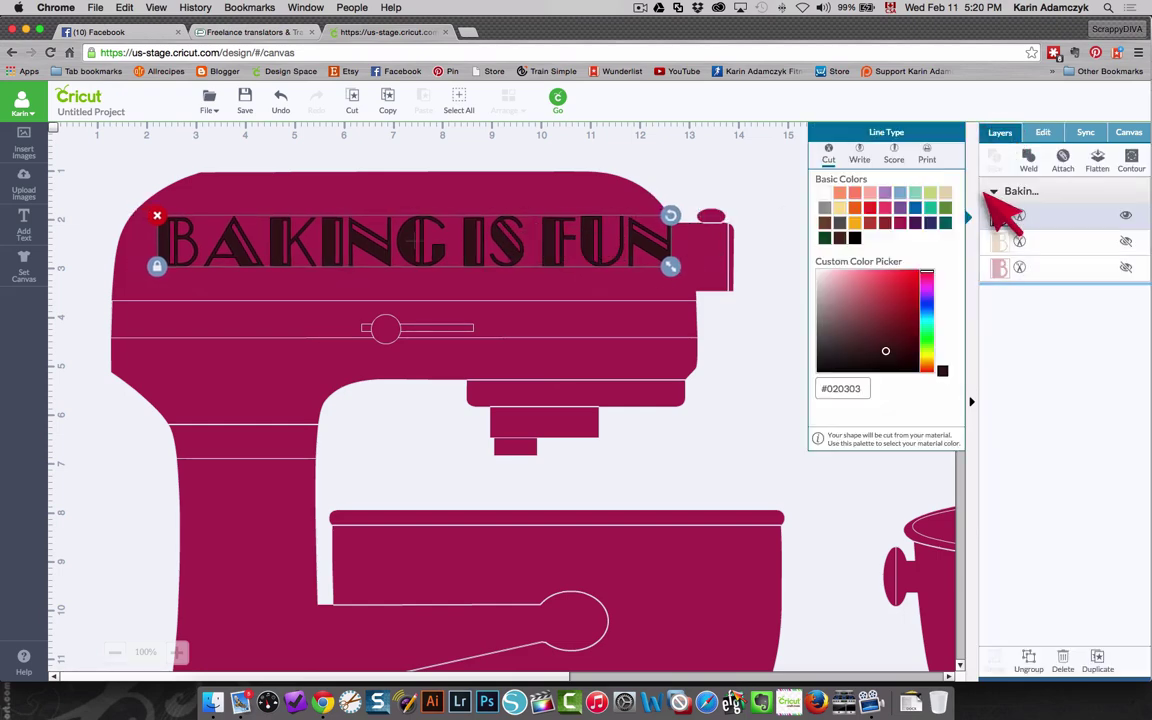
{"action": "left_click", "coordinate": [824, 192]}
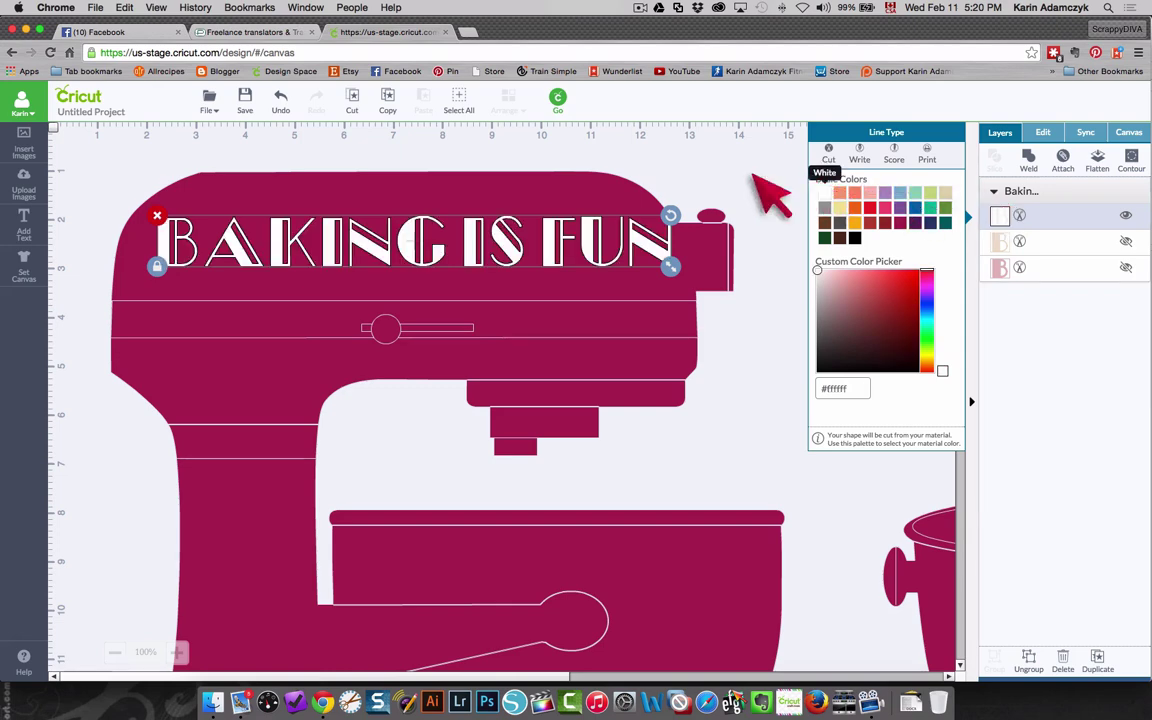
{"action": "left_click", "coordinate": [645, 150]}
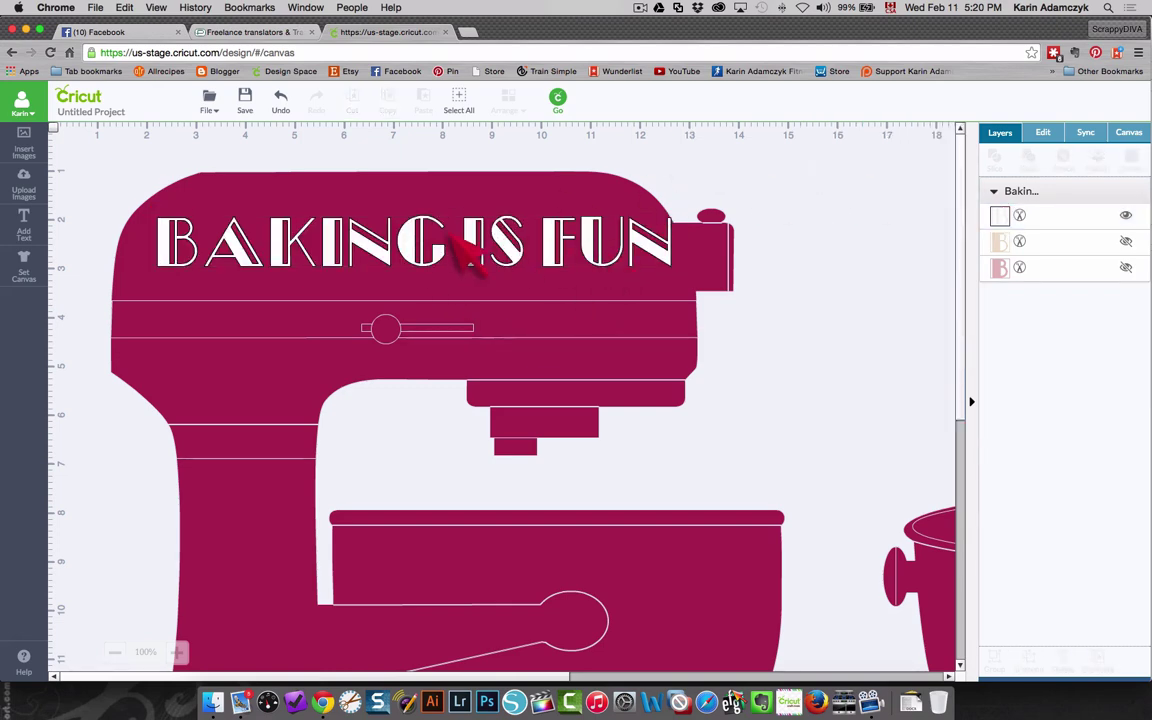
{"action": "left_click_drag", "start_coordinate": [440, 250], "coordinate": [434, 272]}
{"action": "left_click", "coordinate": [893, 265]}
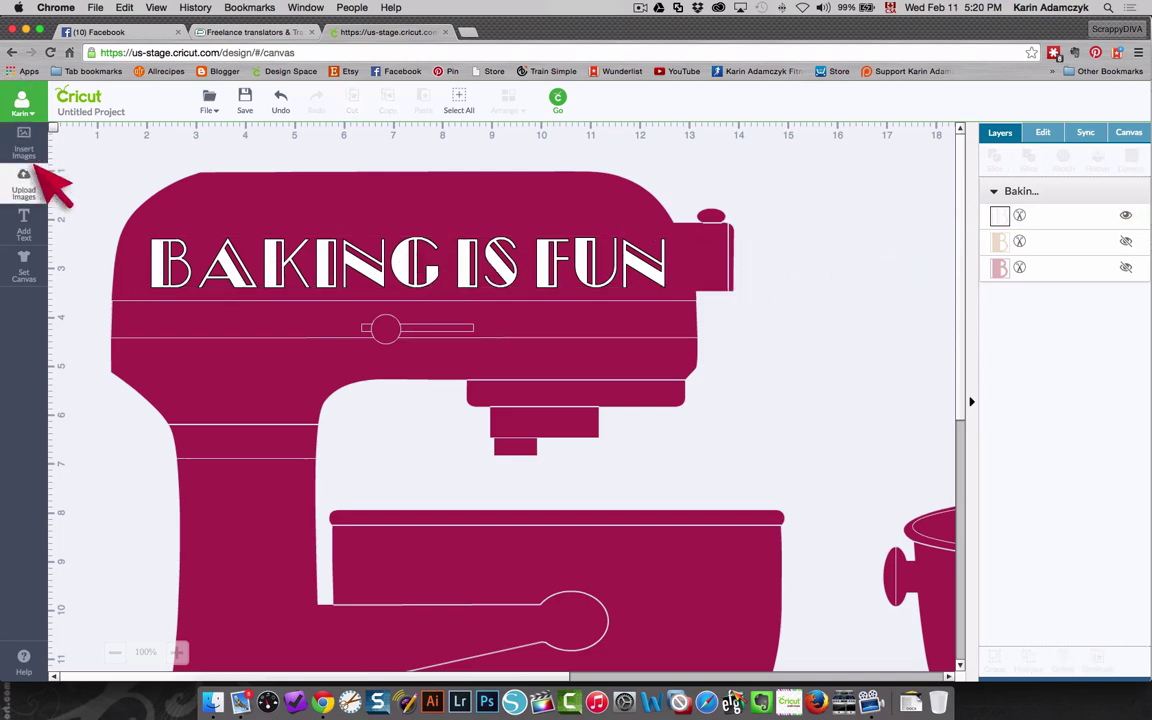
{"action": "left_click", "coordinate": [145, 235]}
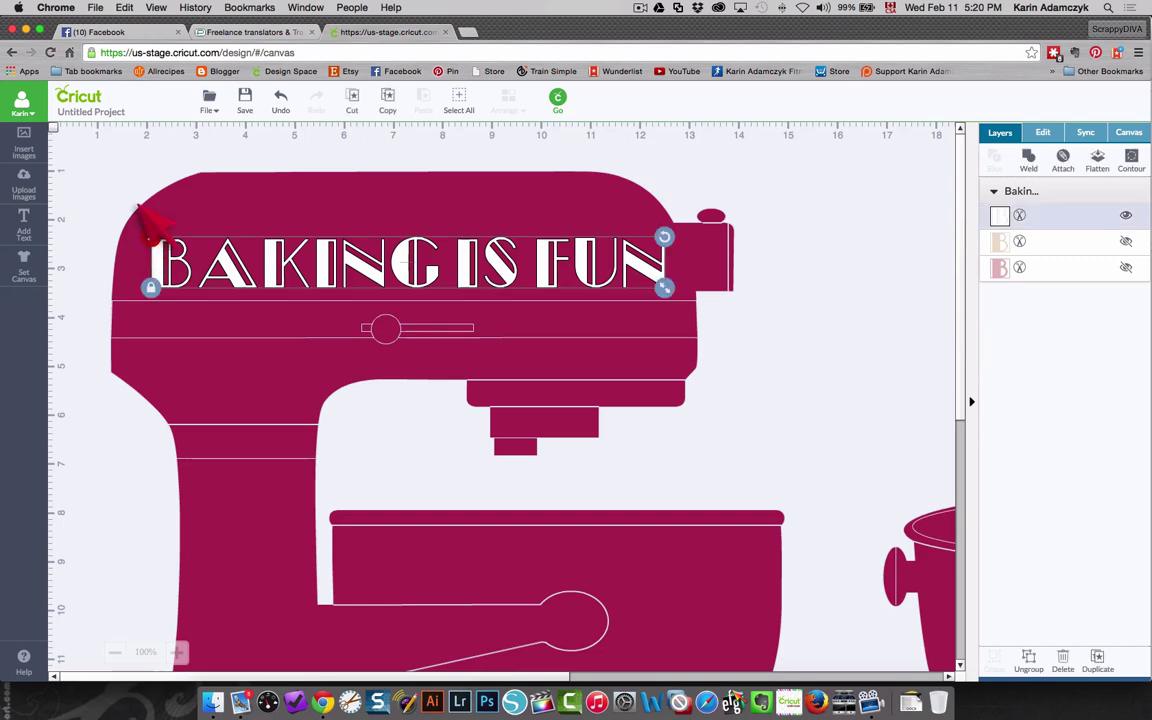
{"action": "key", "text": "Delete"}
Switch the canvas to a camping chair
{"action": "left_click", "coordinate": [24, 262]}
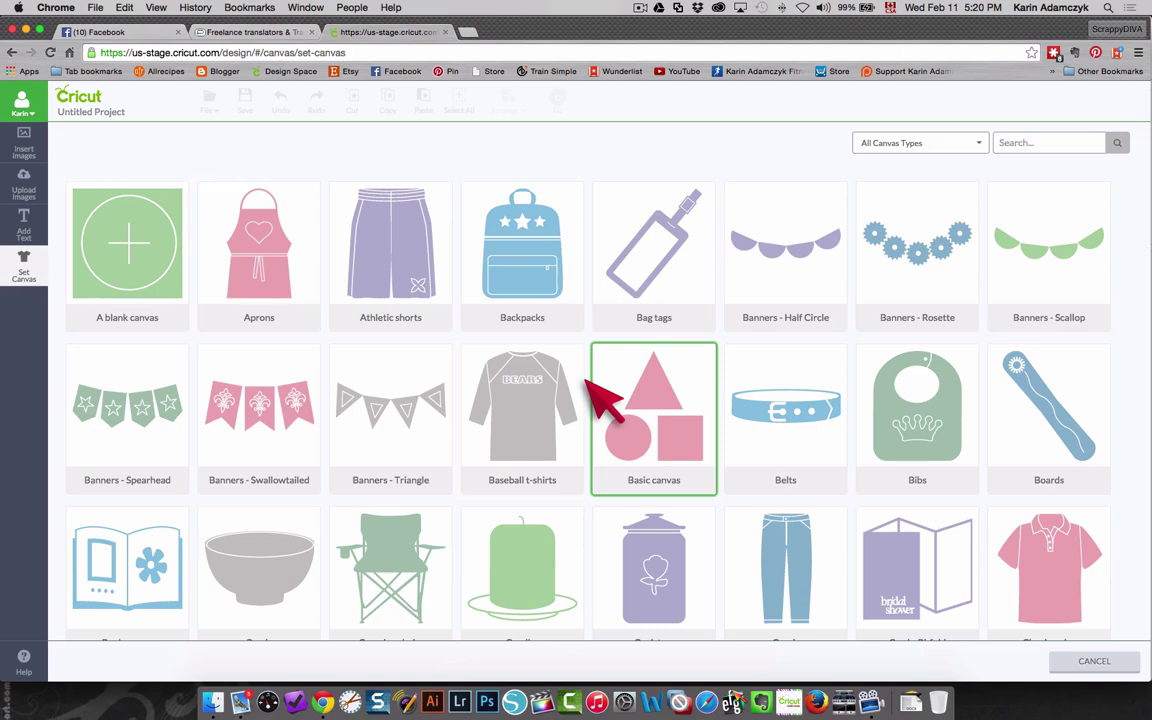
{"action": "scroll", "coordinate": [745, 450], "scroll_direction": "down", "scroll_amount": 5}
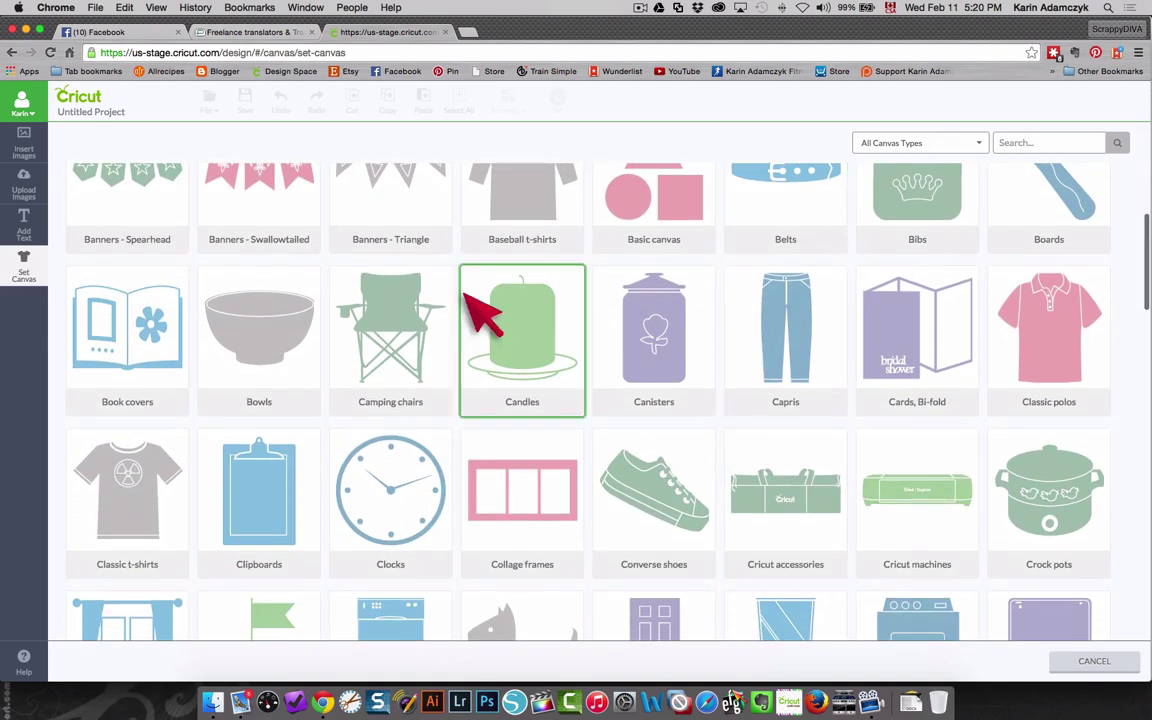
{"action": "left_click", "coordinate": [382, 294]}
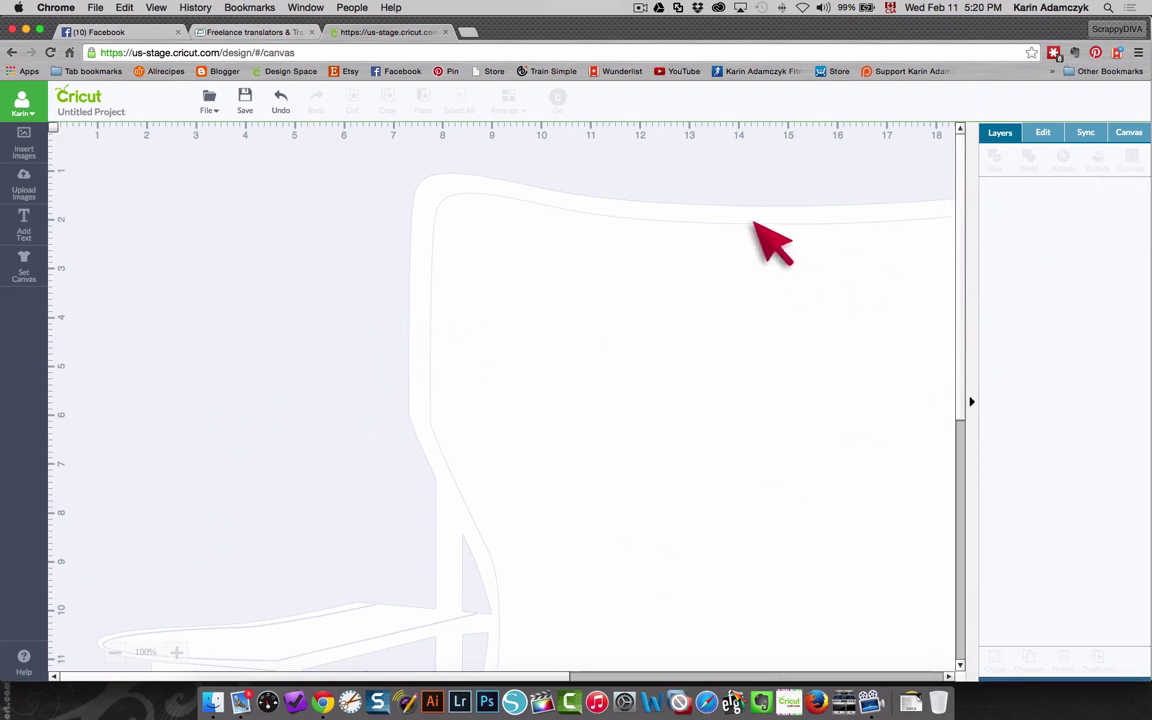
Give the chair a custom size, 11.5 in wide then reduced to 10.5 in
{"action": "left_click", "coordinate": [1120, 132]}
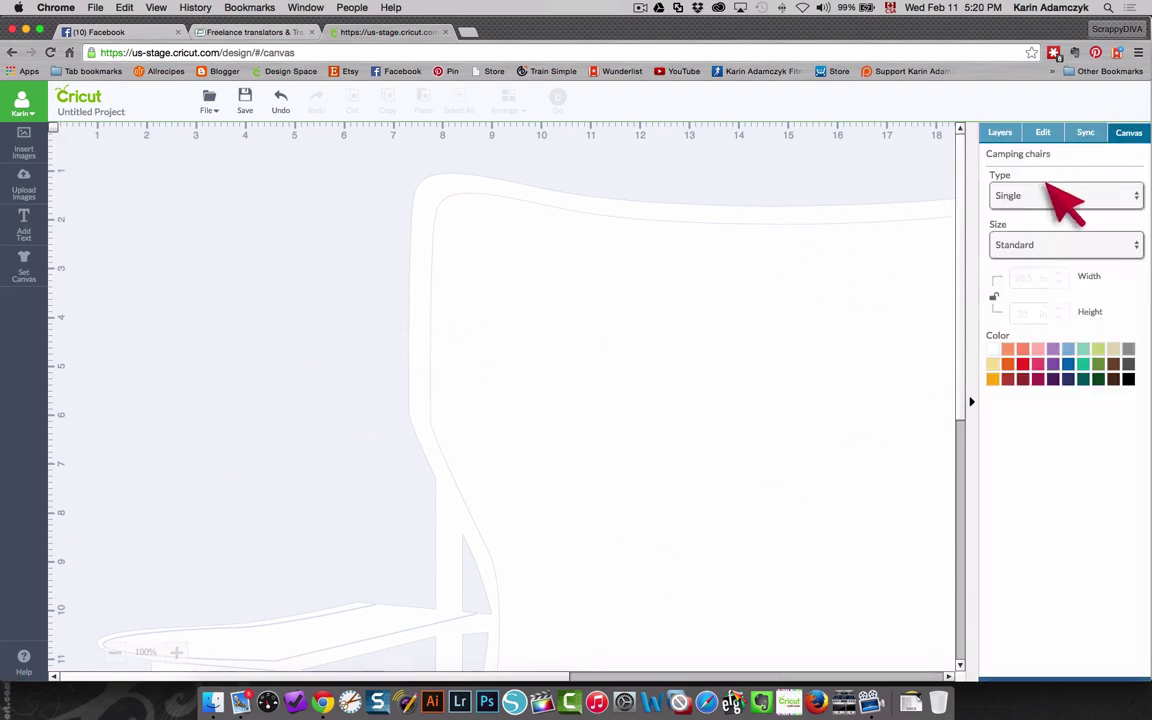
{"action": "left_click", "coordinate": [1118, 243]}
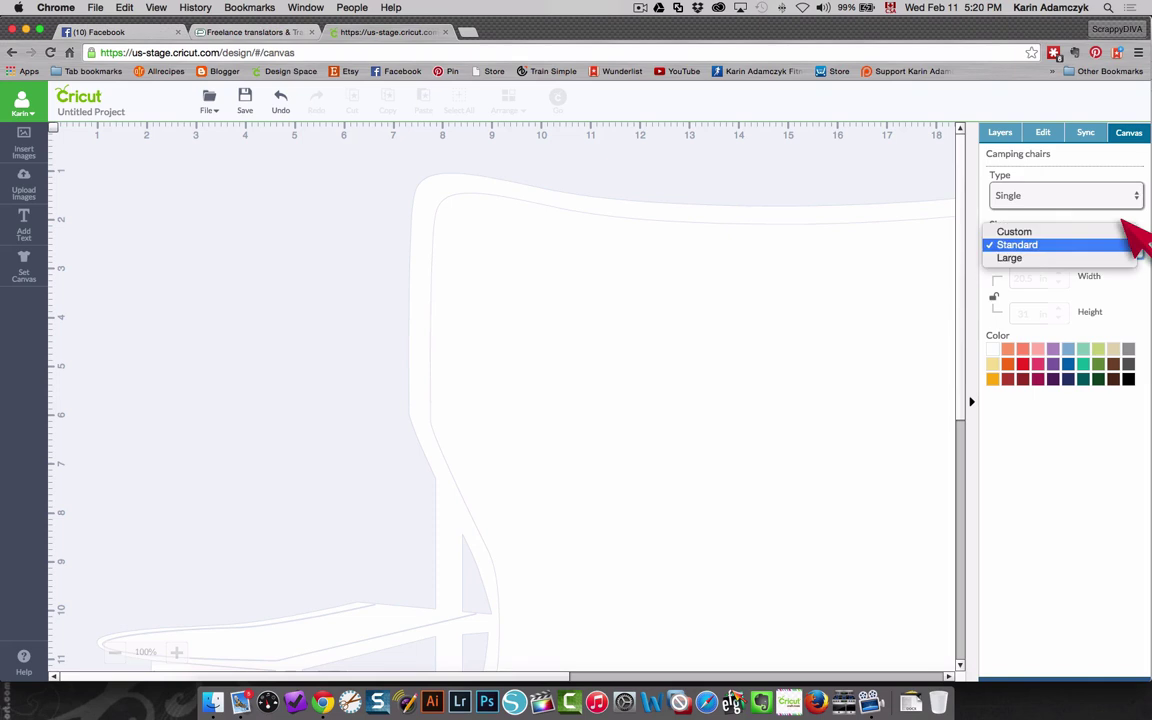
{"action": "left_click", "coordinate": [1040, 231]}
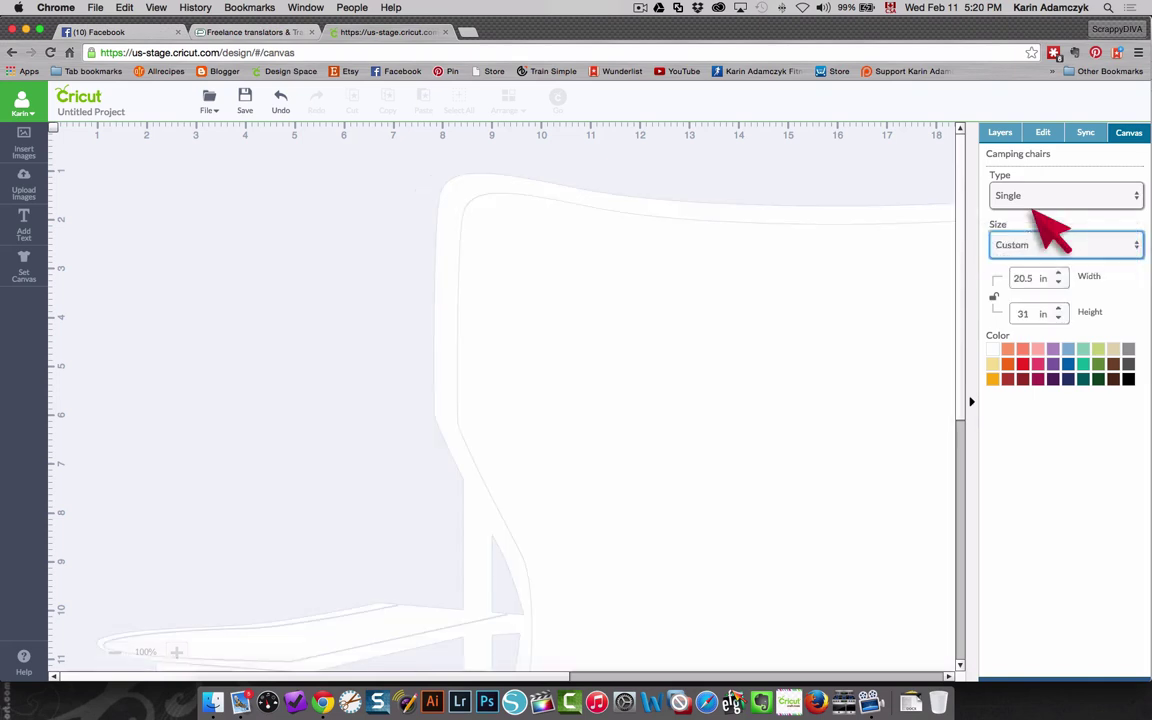
{"action": "left_click", "coordinate": [1046, 263]}
{"action": "type", "text": "11.5"}
{"action": "key", "text": "Return"}
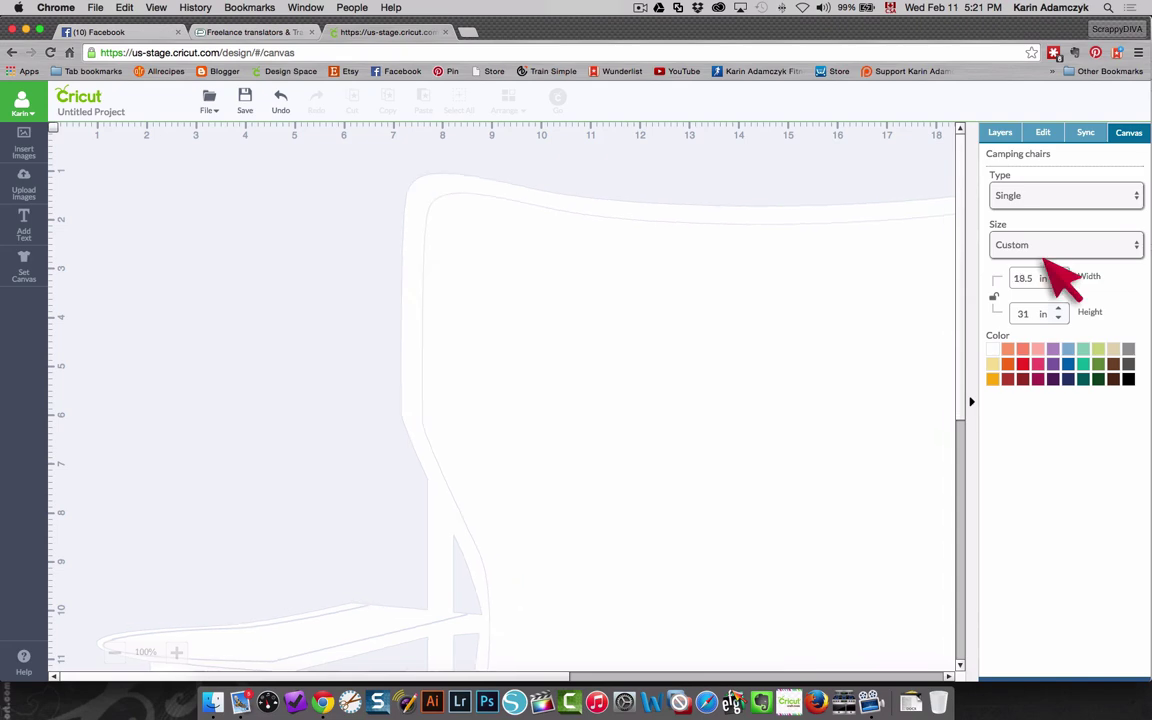
{"action": "left_click", "coordinate": [1057, 282]}
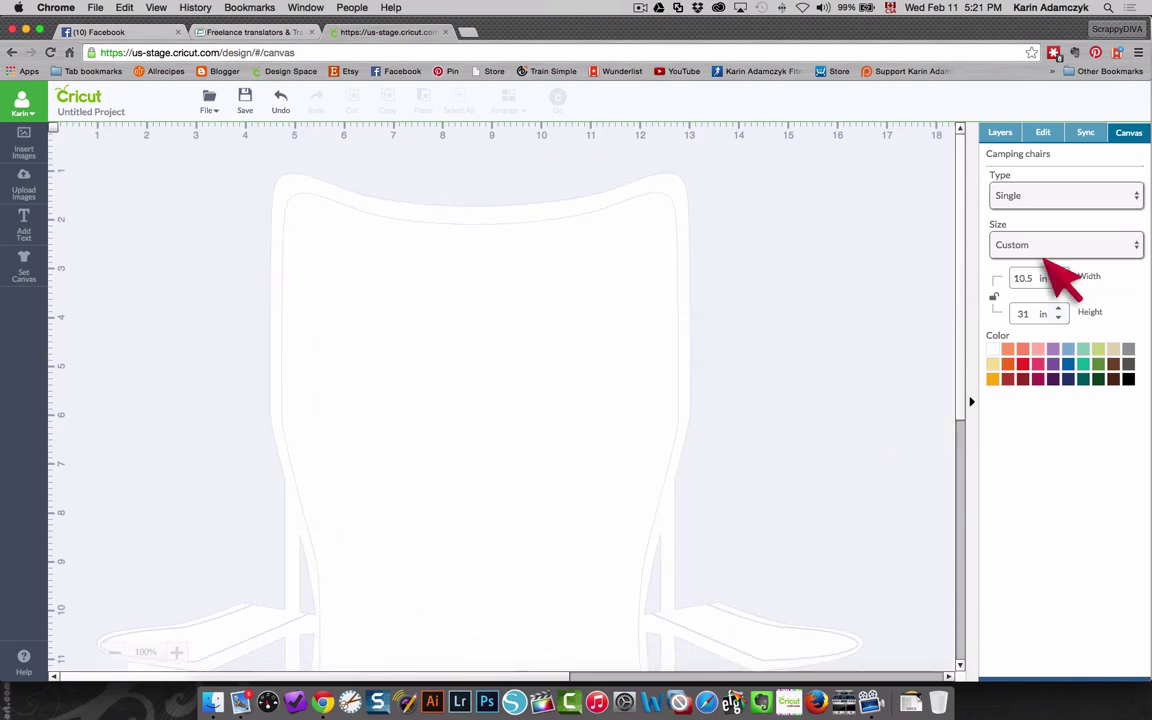
{"action": "left_click", "coordinate": [20, 222]}
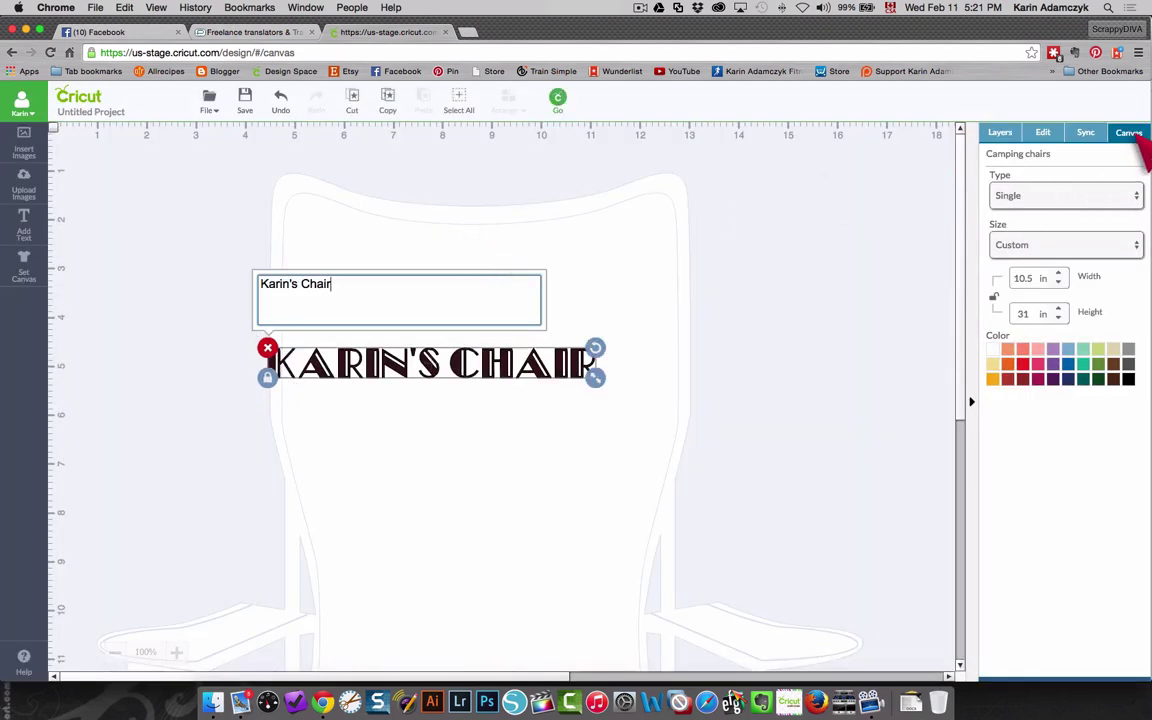
Set the name label in Ashlyns Alphabet, move it onto the chair back and enlarge it to about 102 pt
{"action": "left_click", "coordinate": [1040, 132]}
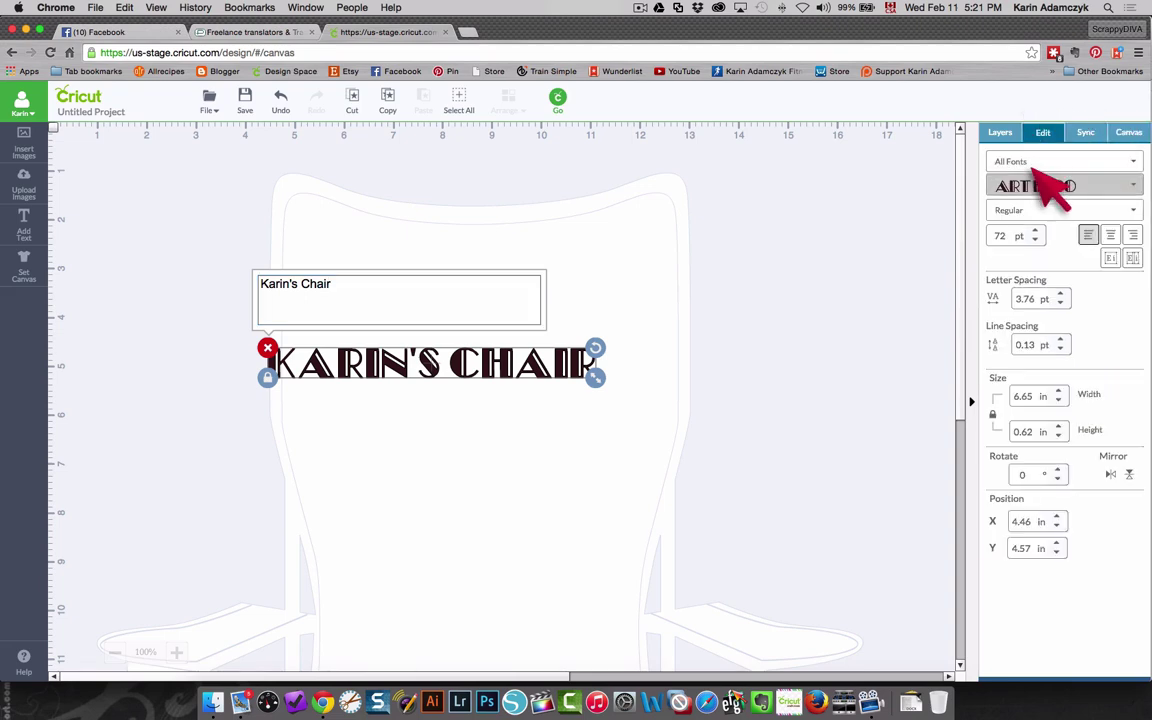
{"action": "left_click", "coordinate": [1118, 170]}
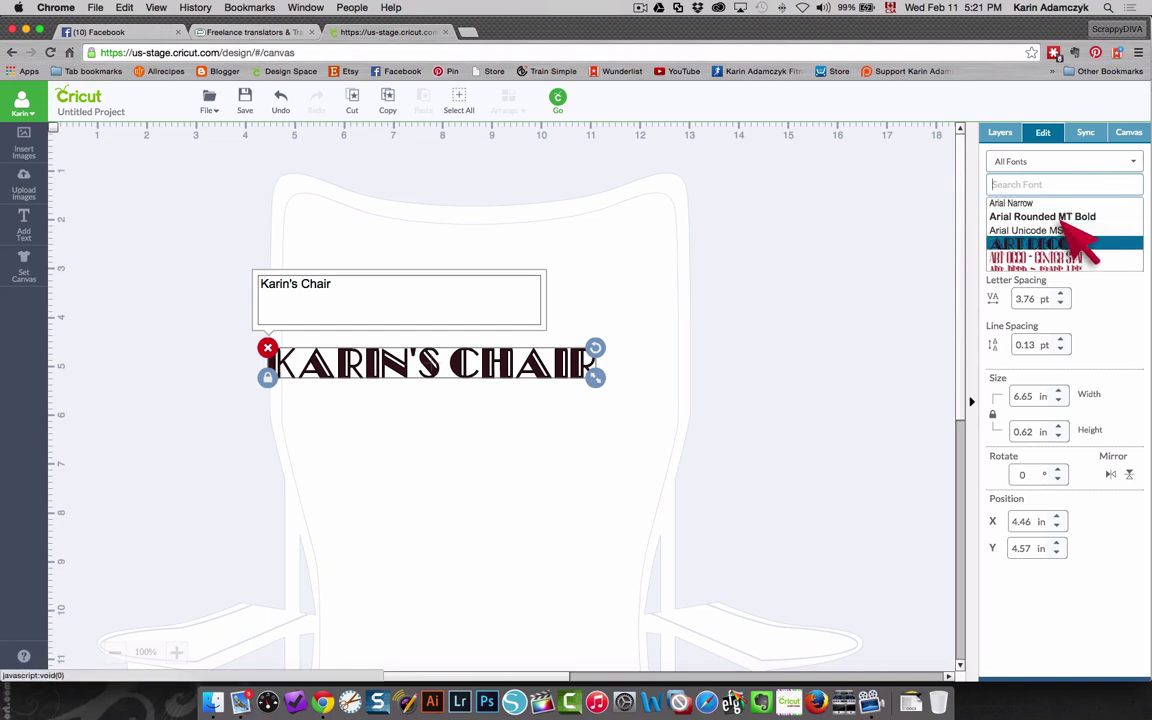
{"action": "scroll", "coordinate": [1063, 223], "scroll_direction": "down", "scroll_amount": 3}
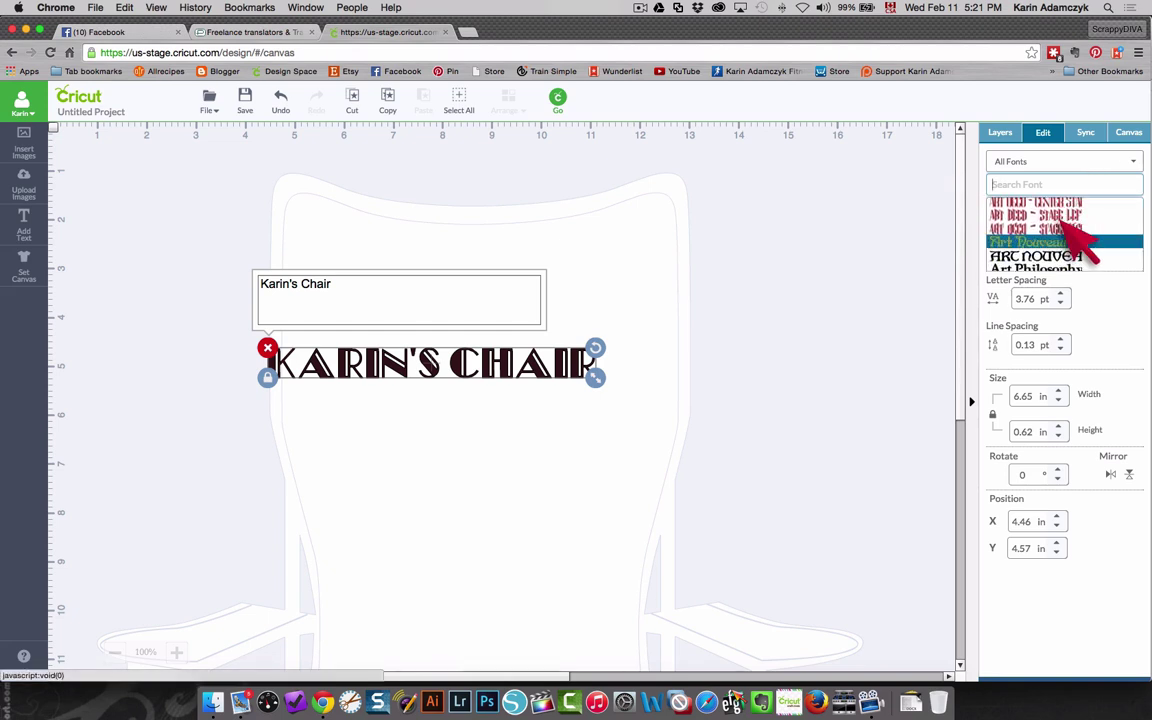
{"action": "scroll", "coordinate": [1070, 222], "scroll_direction": "down", "scroll_amount": 2}
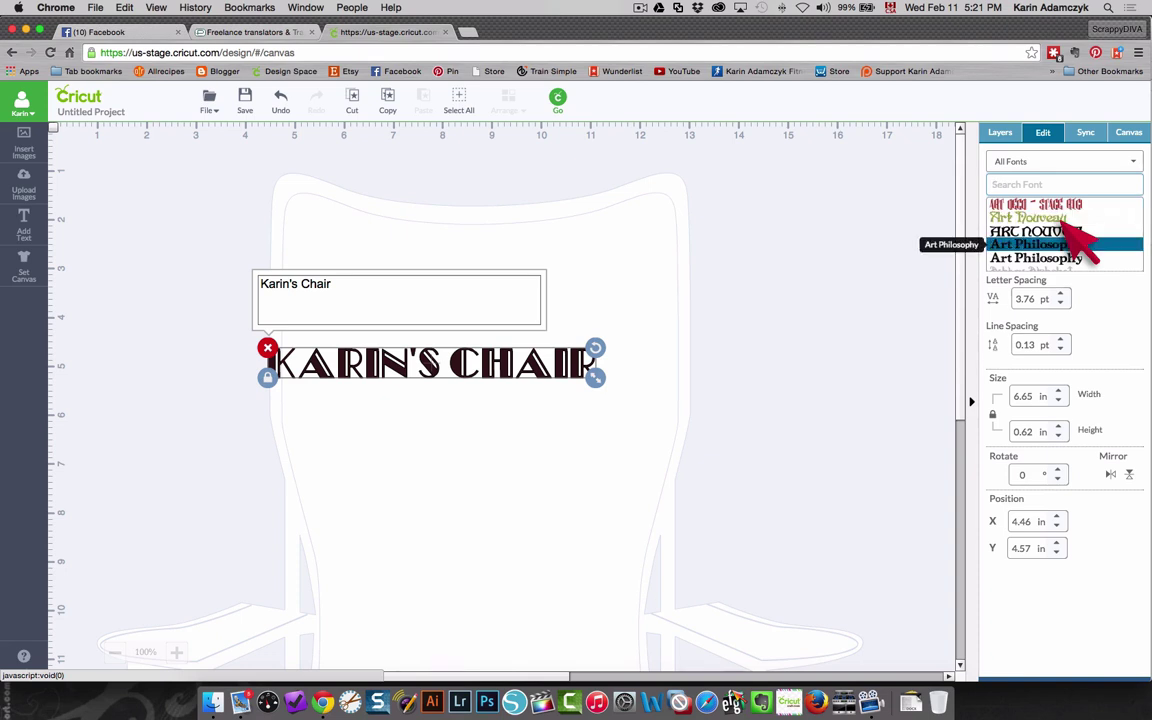
{"action": "scroll", "coordinate": [1070, 228], "scroll_direction": "down", "scroll_amount": 4}
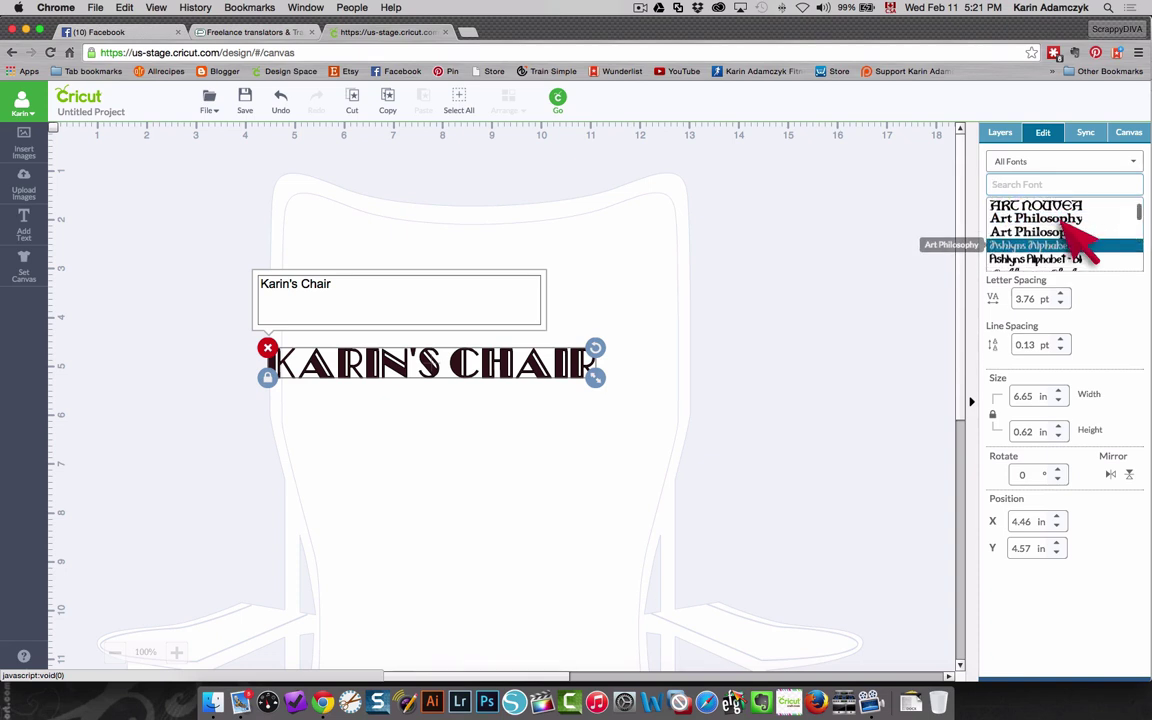
{"action": "left_click", "coordinate": [1085, 230]}
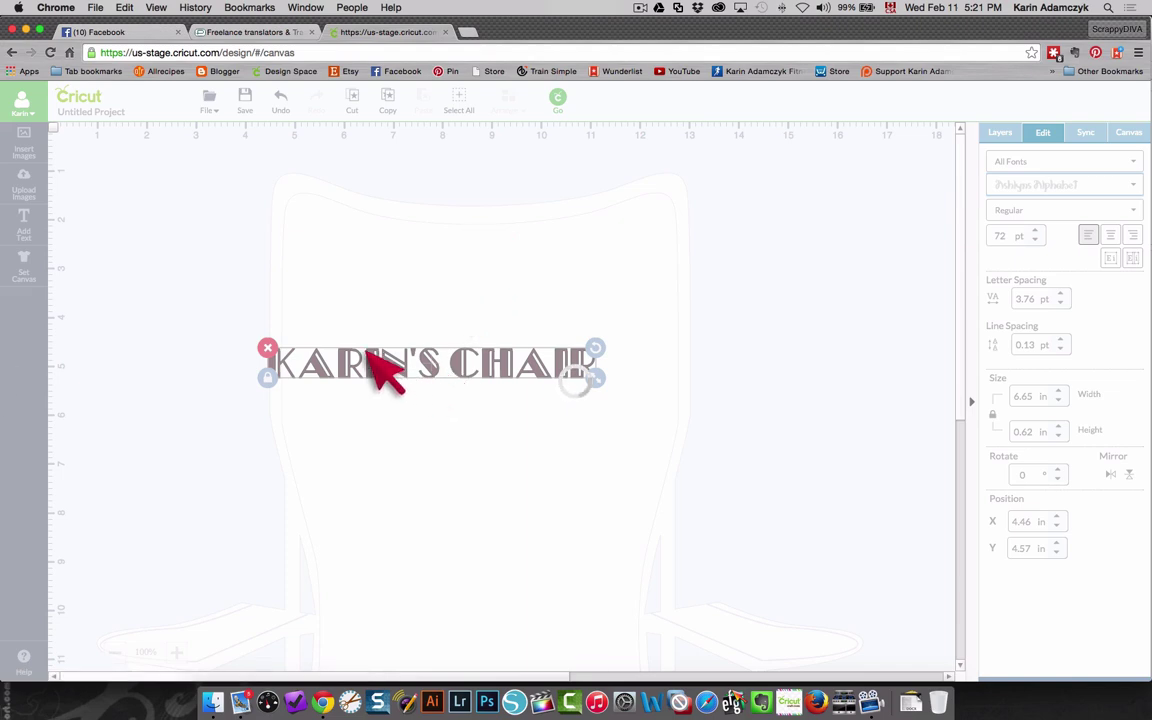
{"action": "left_click_drag", "start_coordinate": [413, 352], "coordinate": [459, 258]}
{"action": "left_click_drag", "start_coordinate": [539, 284], "coordinate": [632, 320]}
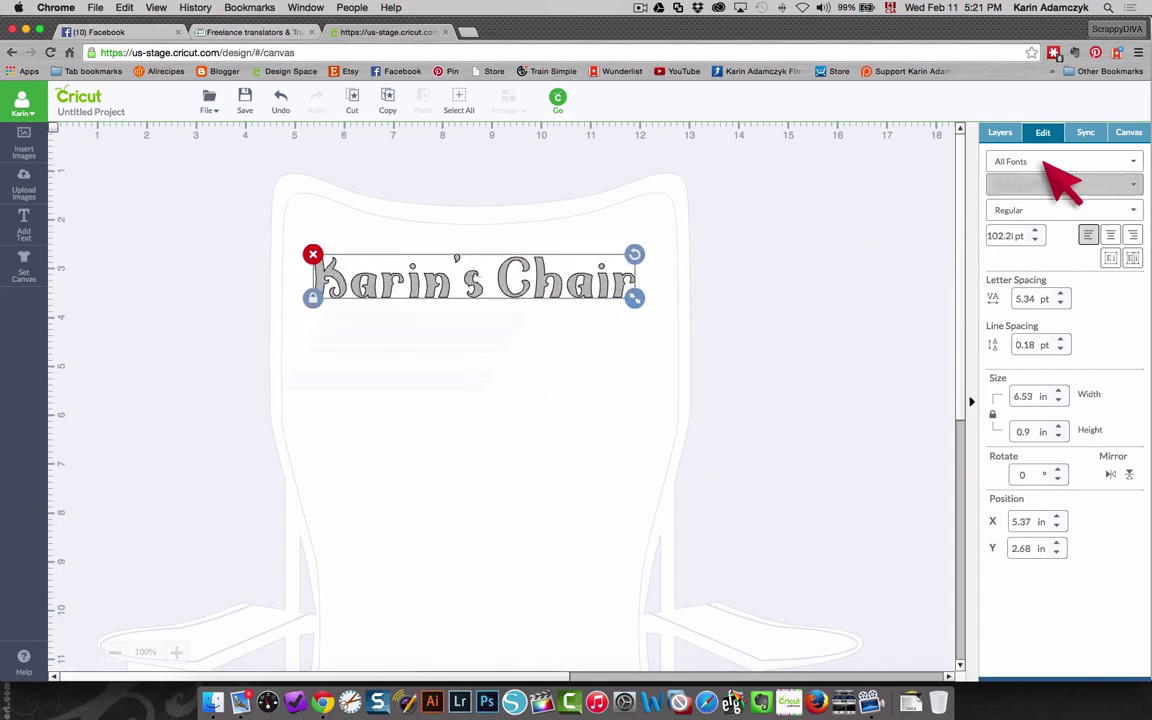
Recolour the name label pink from the Layers panel
{"action": "left_click", "coordinate": [998, 132]}
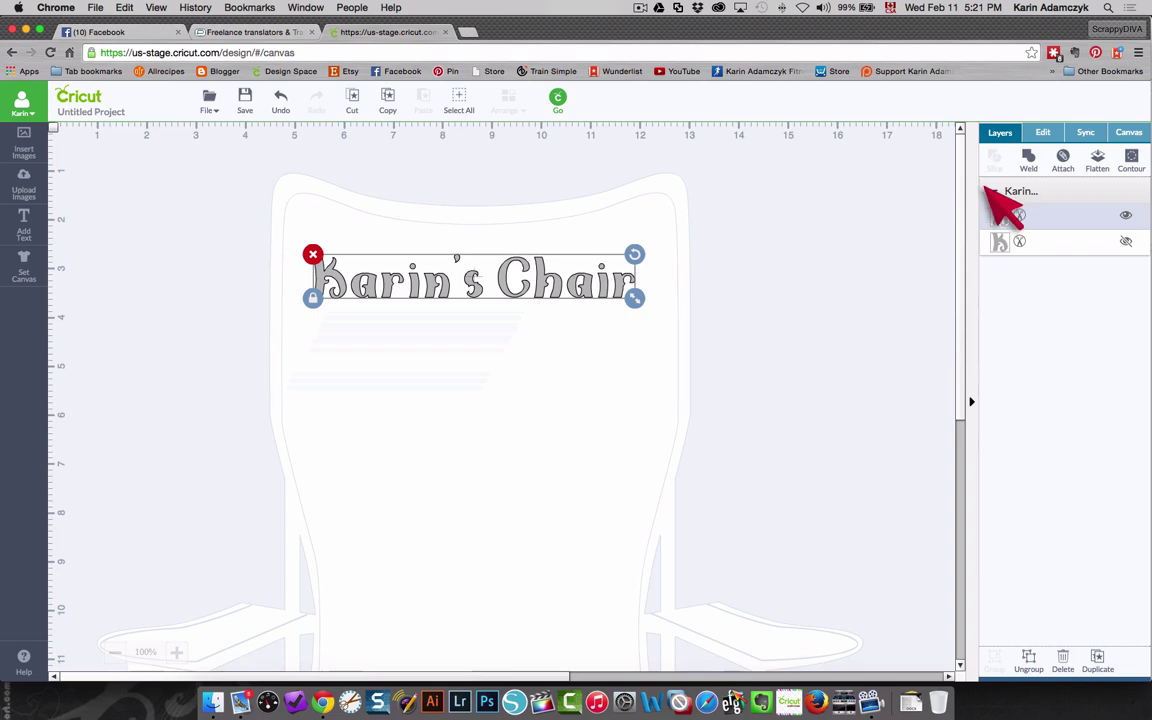
{"action": "left_click", "coordinate": [1000, 215]}
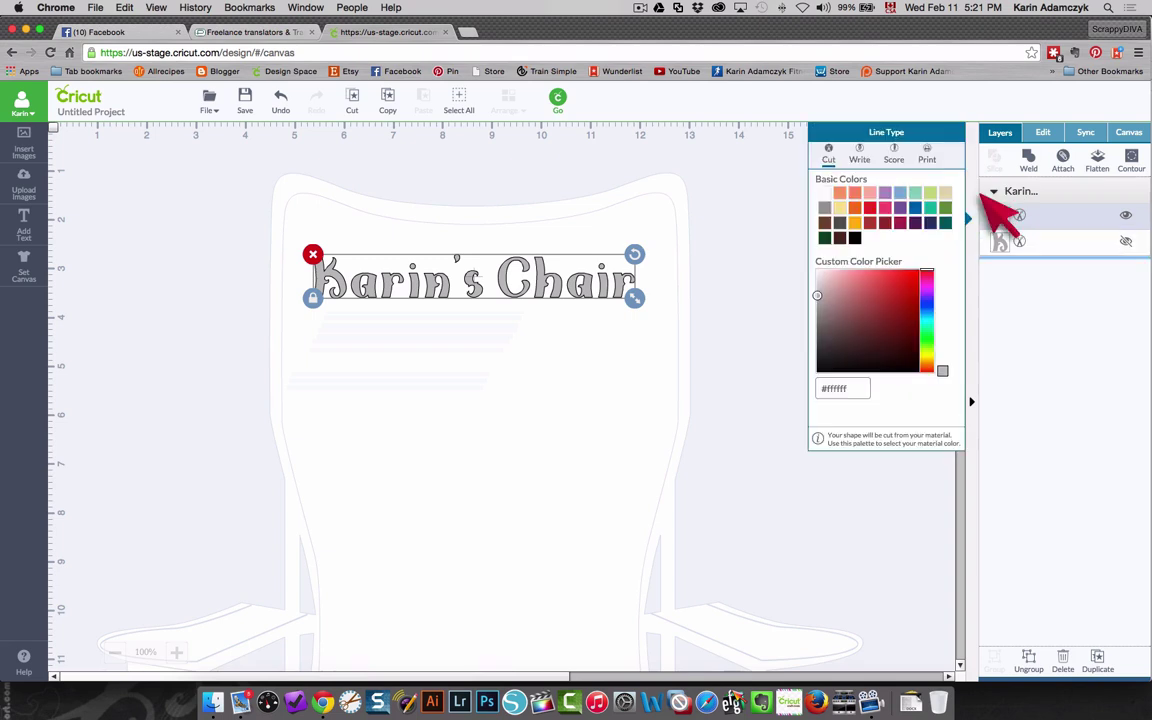
{"action": "left_click", "coordinate": [884, 207]}
{"action": "left_click", "coordinate": [443, 374]}
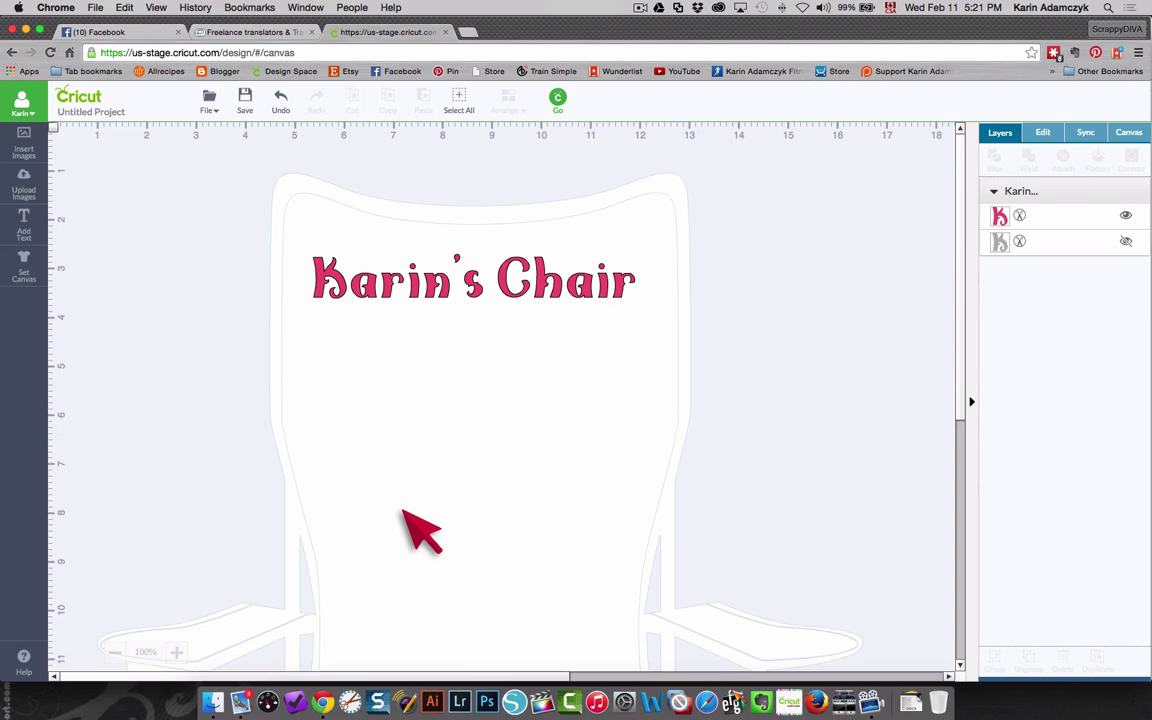
Delete the name label and keep the chair type as Single
{"action": "left_click", "coordinate": [343, 283]}
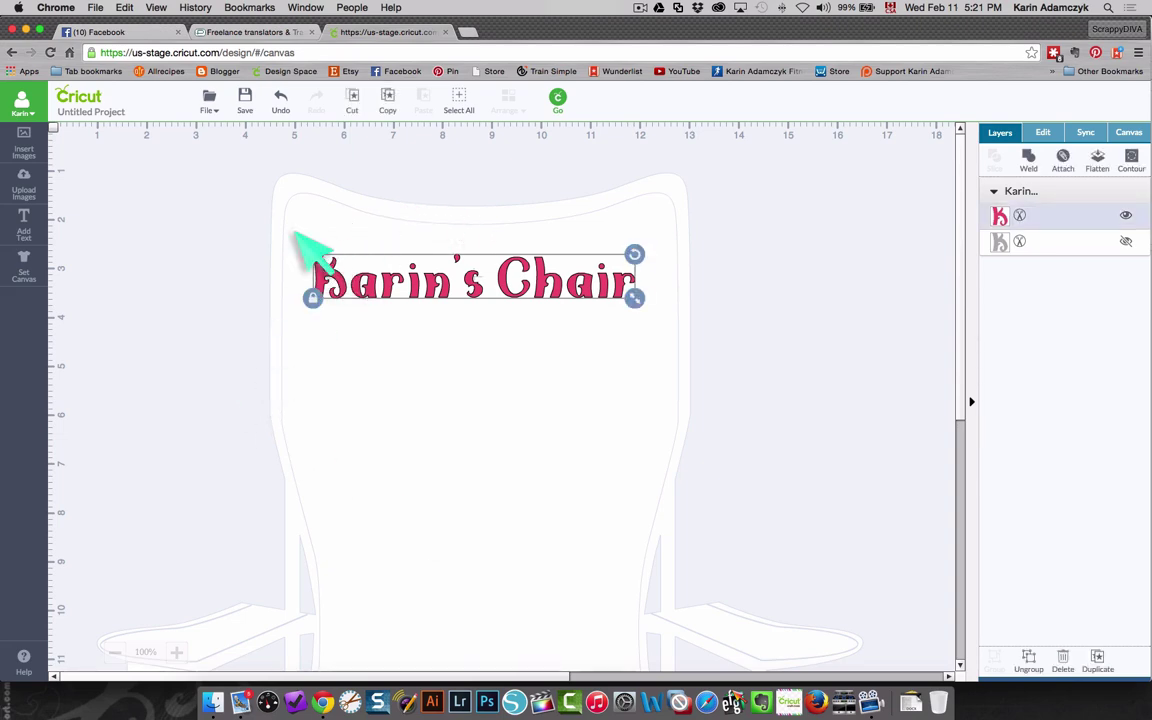
{"action": "left_click", "coordinate": [313, 254]}
{"action": "left_click", "coordinate": [1128, 132]}
{"action": "left_click", "coordinate": [1035, 196]}
{"action": "left_click", "coordinate": [1030, 195]}
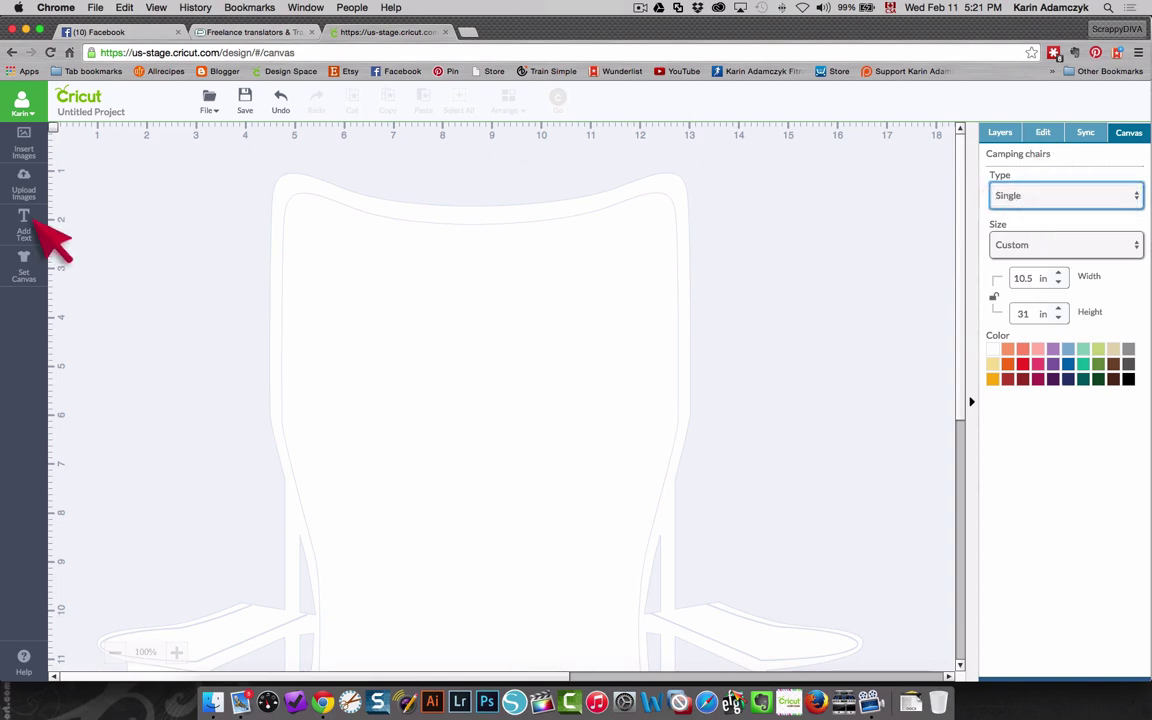
Open the Set Canvas template gallery from the left toolbar
{"action": "left_click", "coordinate": [18, 250]}
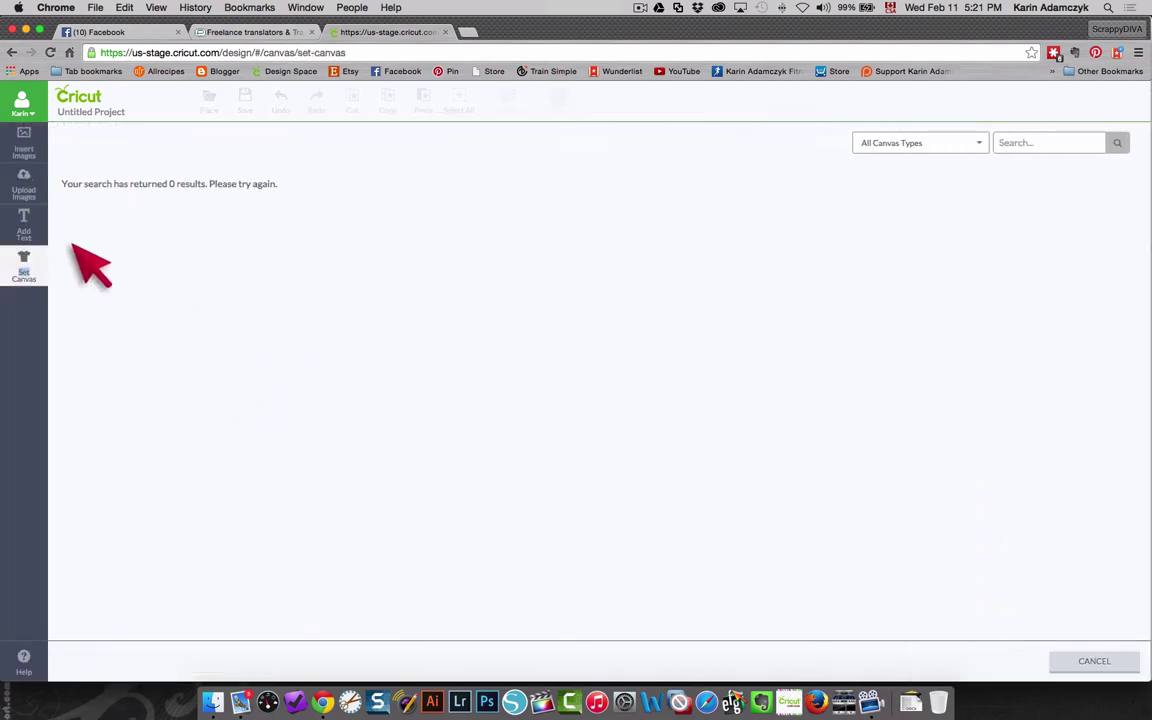